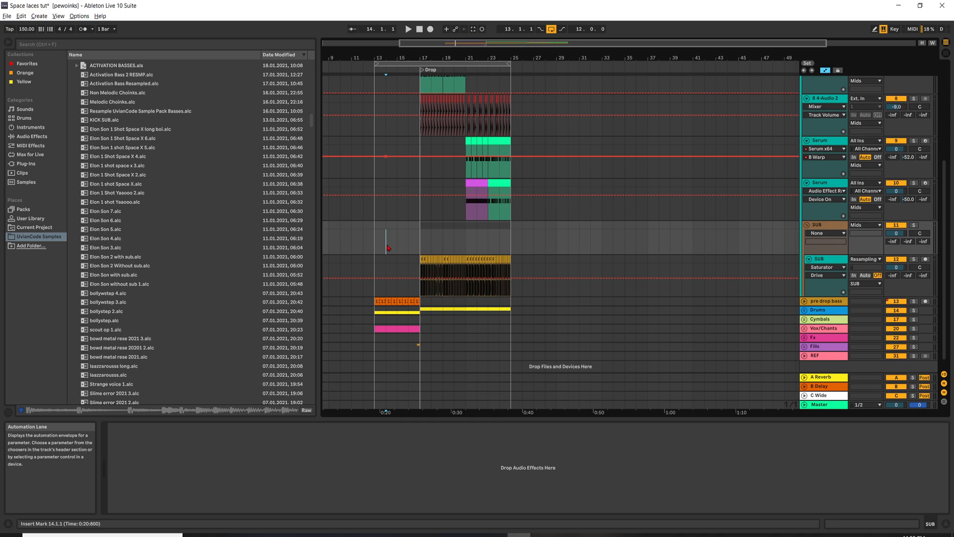
# Step: Place the insert marker at bar 13, the start of the intro section, and fold the Mids group
pyautogui.moveTo(392, 230); pyautogui.dragTo(395, 228)
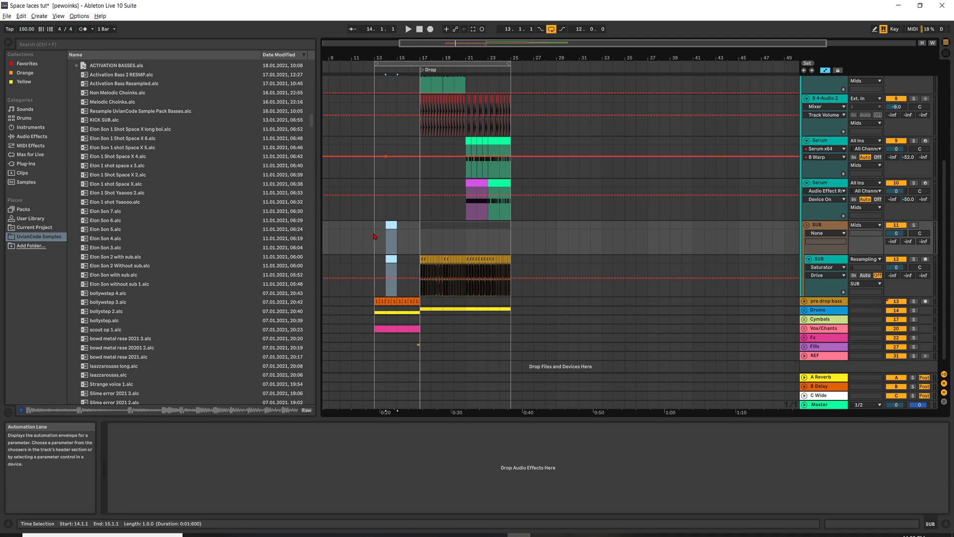
pyautogui.click(376, 237)
pyautogui.scroll(2, 372, 239)
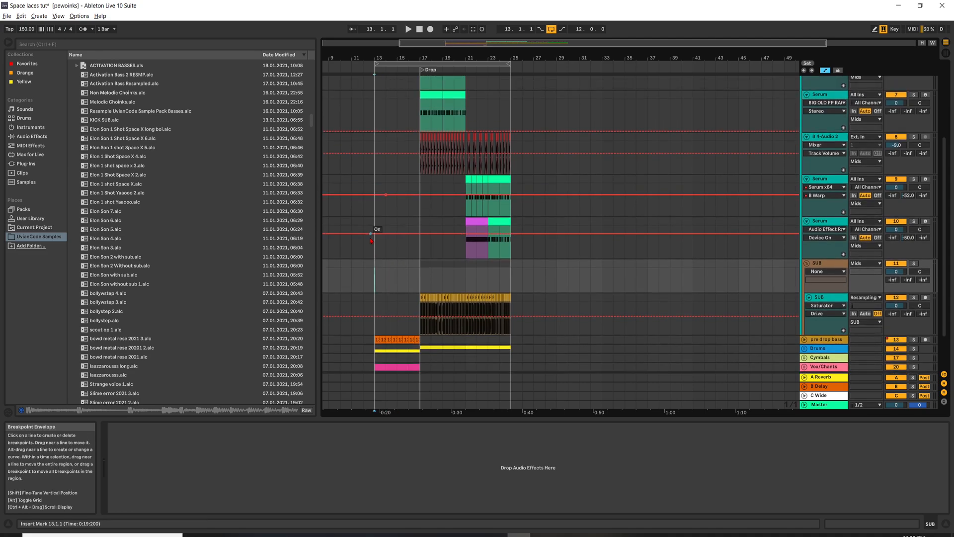
pyautogui.scroll(2, 370, 240)
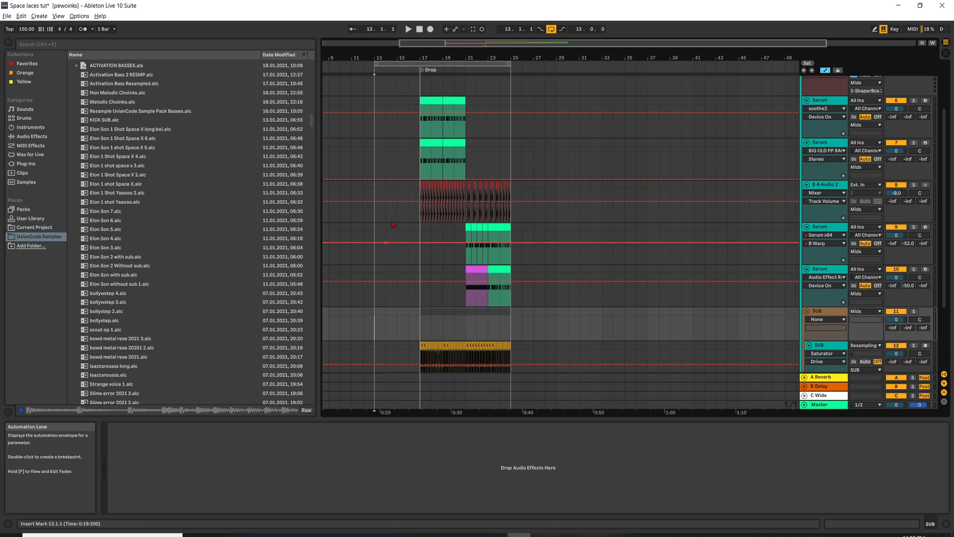
pyautogui.scroll(2, 386, 216)
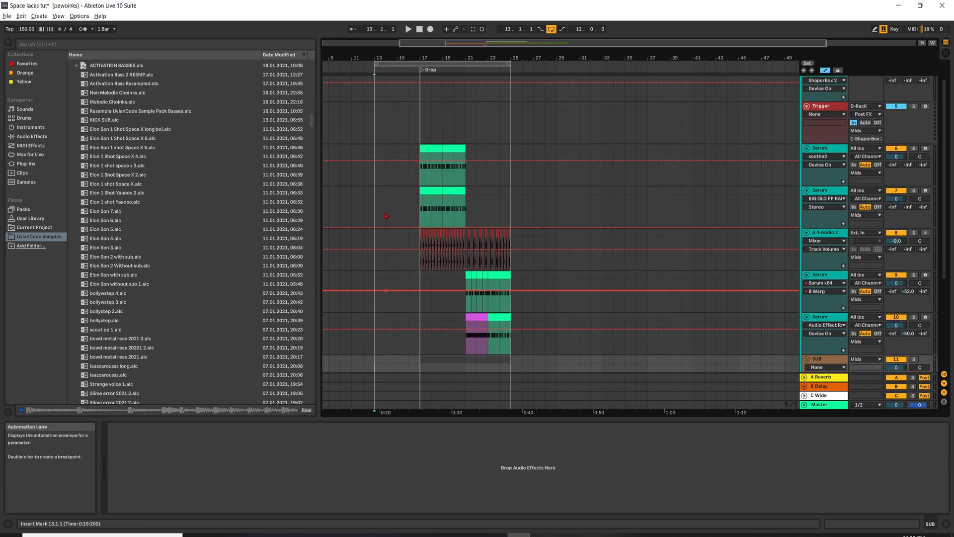
pyautogui.click(374, 181)
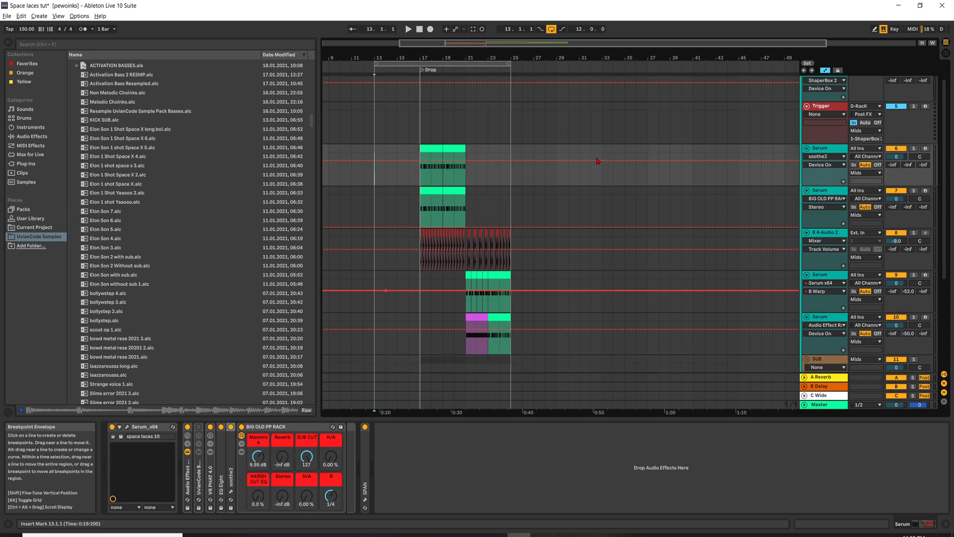
pyautogui.scroll(1, 564, 156)
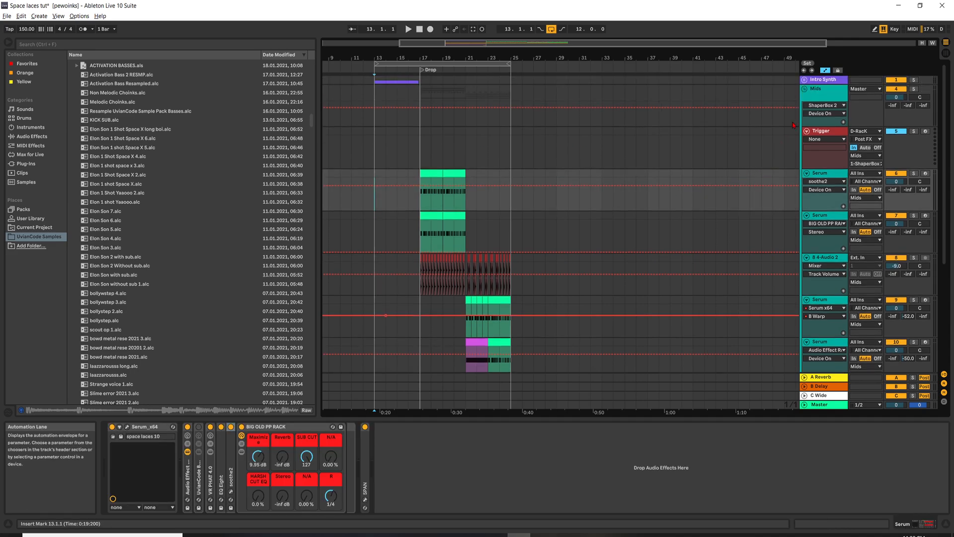
pyautogui.click(805, 90)
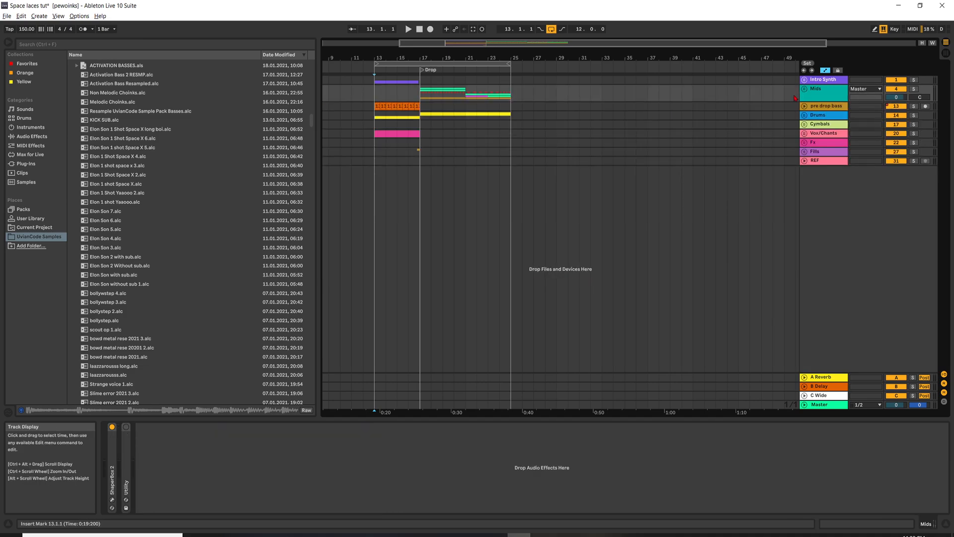
# Step: Play the arrangement from bar 13 through the drop with the Mids group unfolded to follow its Serum and SUB tracks
pyautogui.press('space')
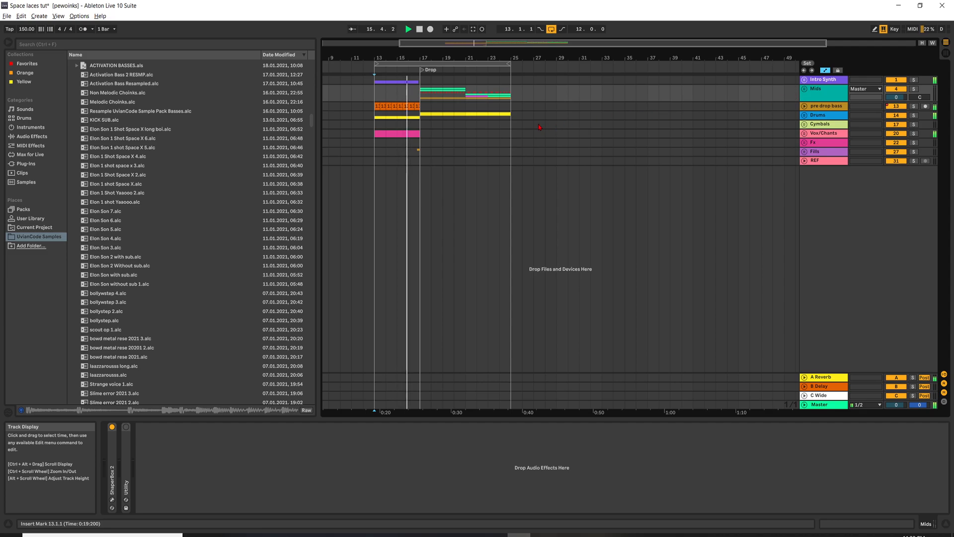
pyautogui.click(804, 89)
pyautogui.scroll(-5, 704, 131)
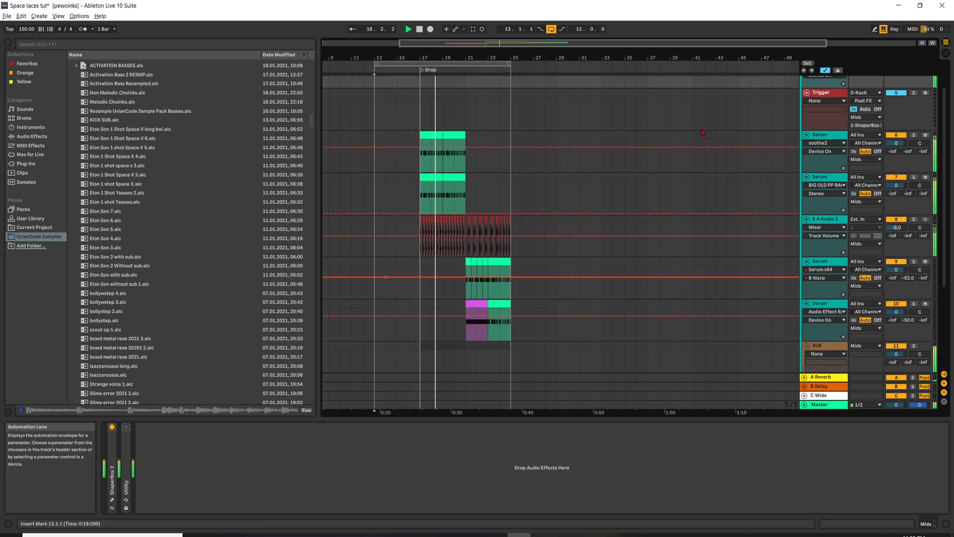
pyautogui.scroll(-2, 704, 130)
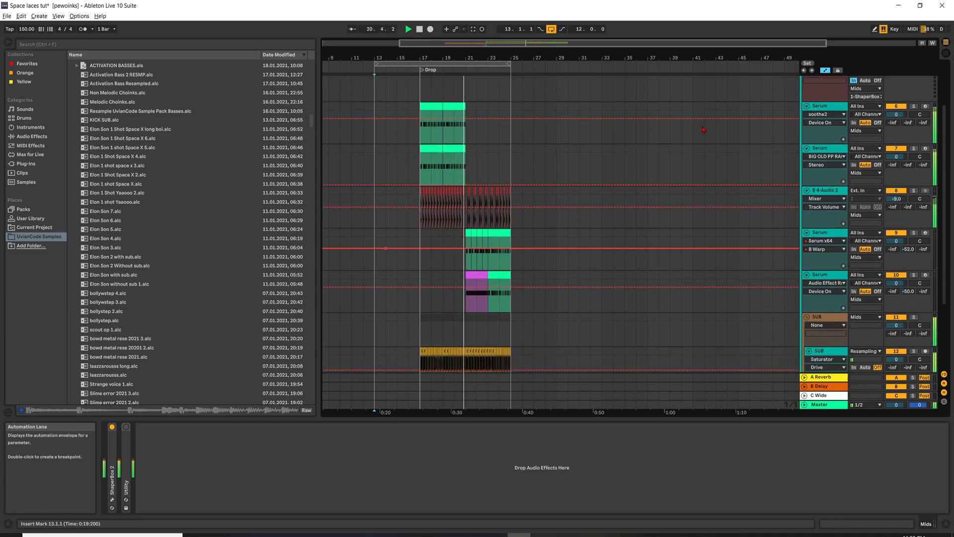
pyautogui.scroll(-2, 702, 132)
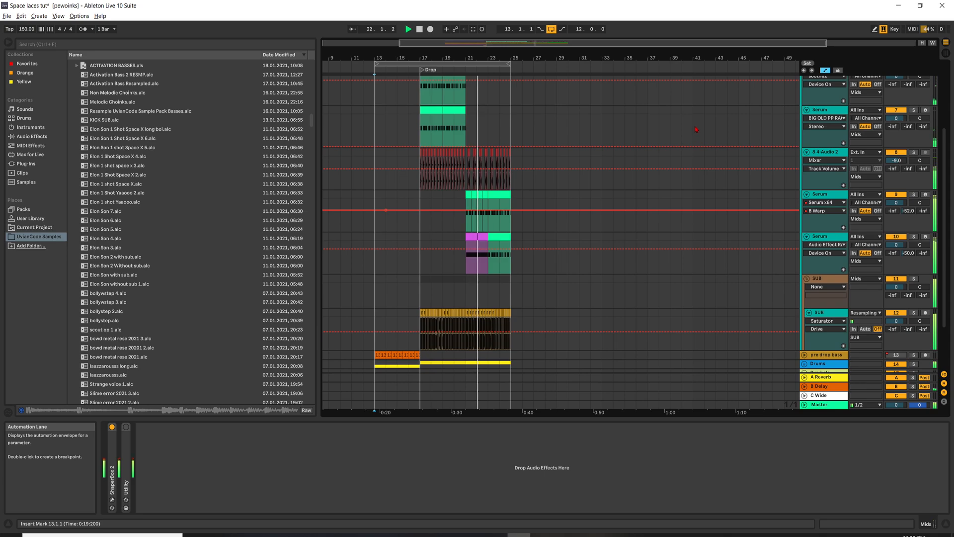
pyautogui.scroll(1, 692, 132)
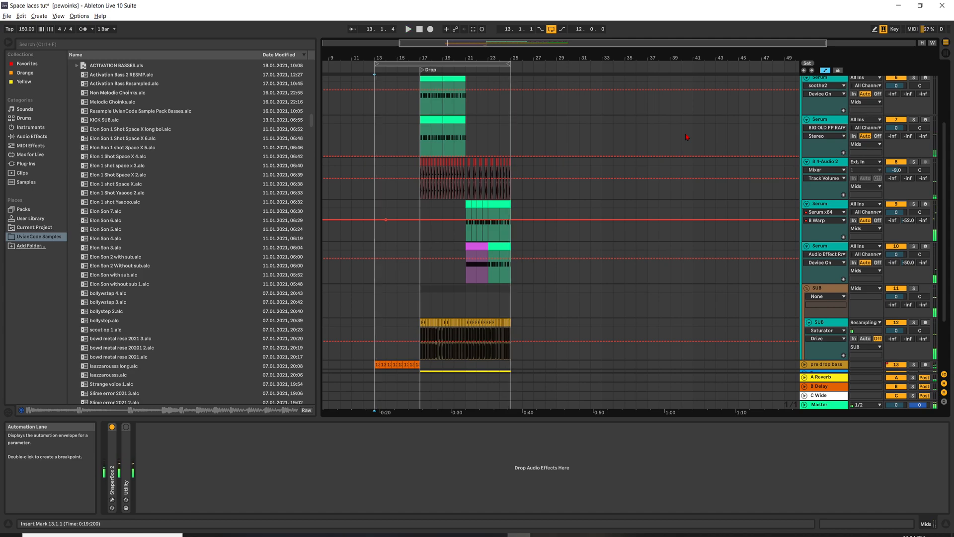
# Step: Place the insert marker at bar 17, the start of the drop, on the first Serum track
pyautogui.scroll(8, 684, 128)
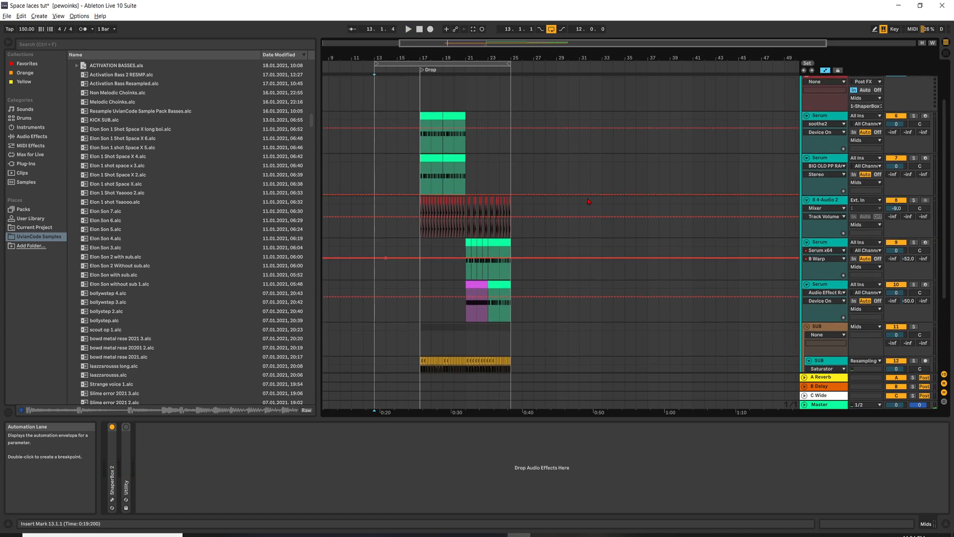
pyautogui.moveTo(427, 214); pyautogui.dragTo(469, 201)
pyautogui.click(430, 210)
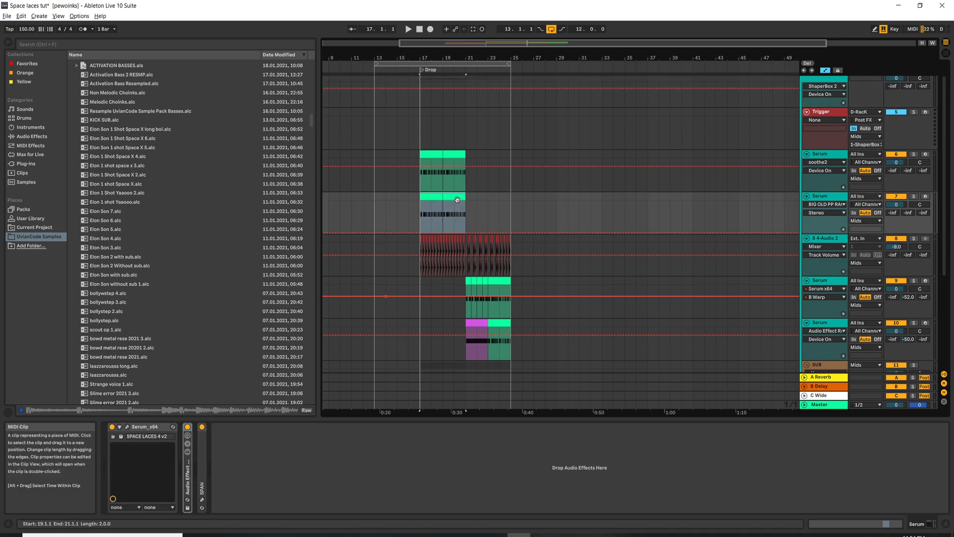
pyautogui.press('+')
pyautogui.press('+')
pyautogui.press('+')
pyautogui.press('+')
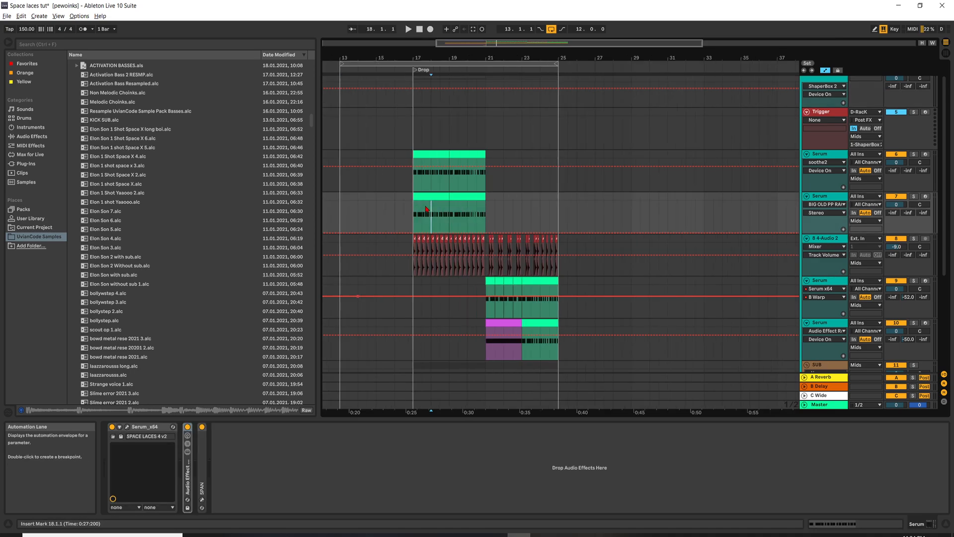
pyautogui.press('-')
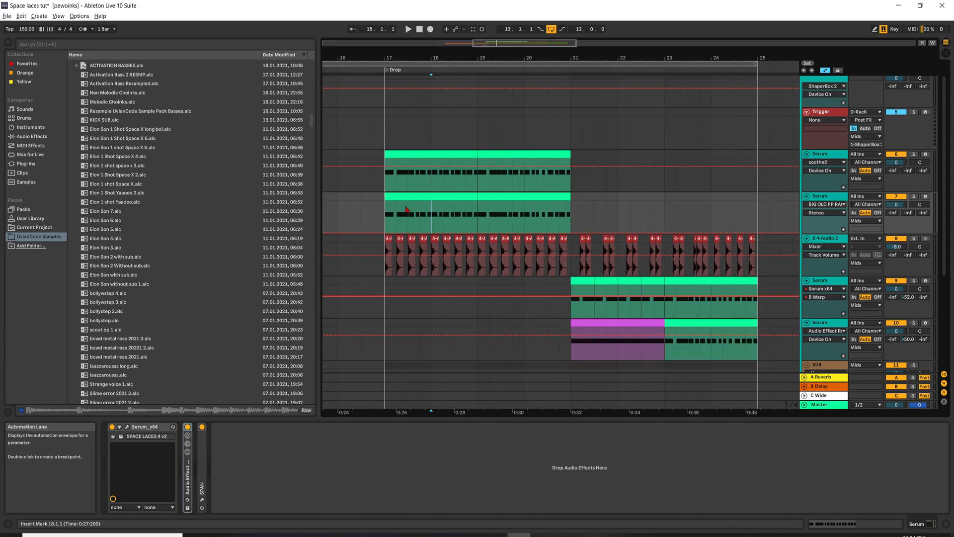
pyautogui.press('-')
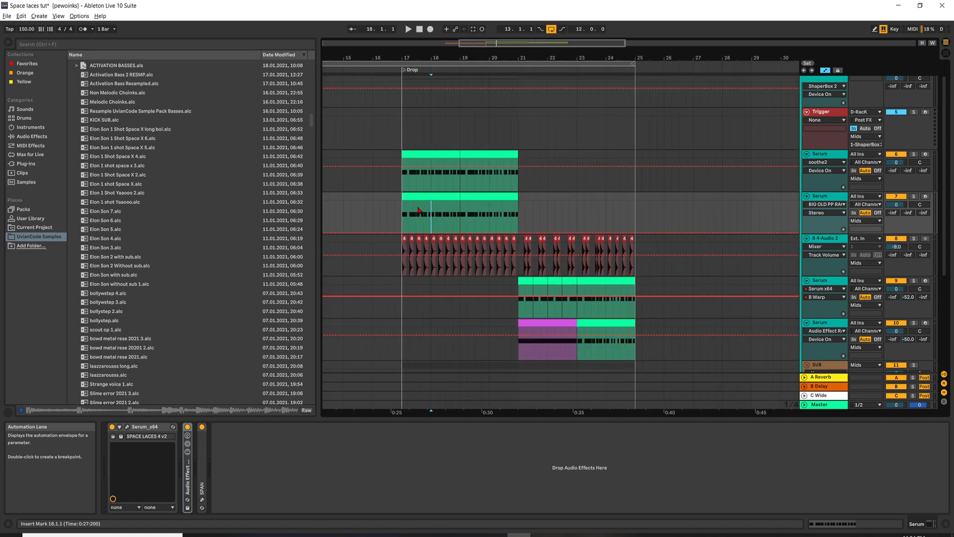
pyautogui.click(408, 183)
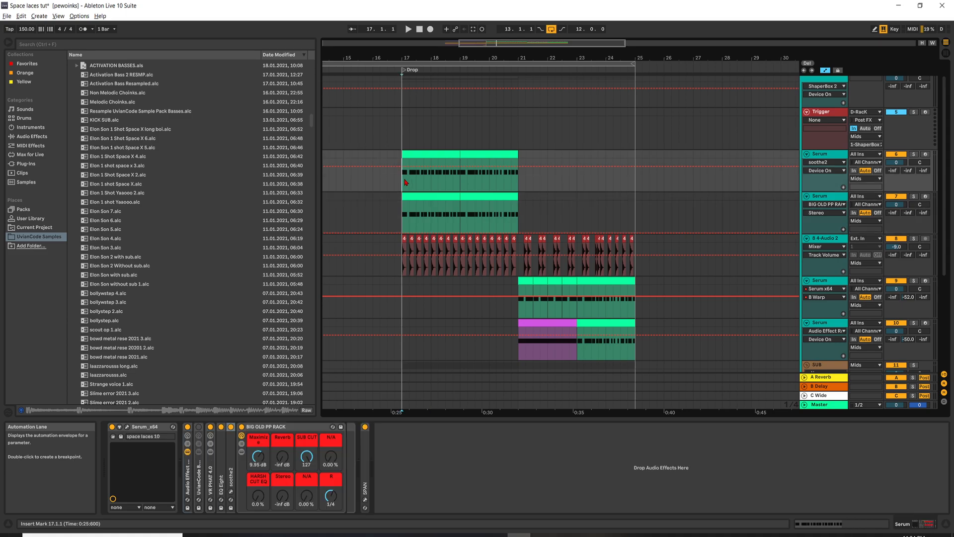
# Step: Collapse the Audio Effect Rack on the first Serum track and show the Serum plug-in window with the space laces 10 preset
pyautogui.doubleClick(189, 476)
pyautogui.doubleClick(189, 474)
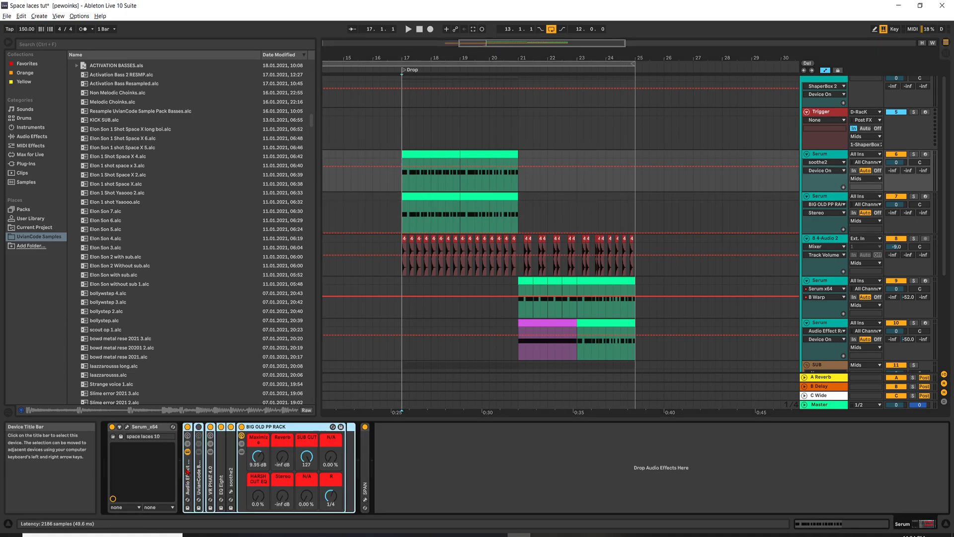
pyautogui.doubleClick(186, 470)
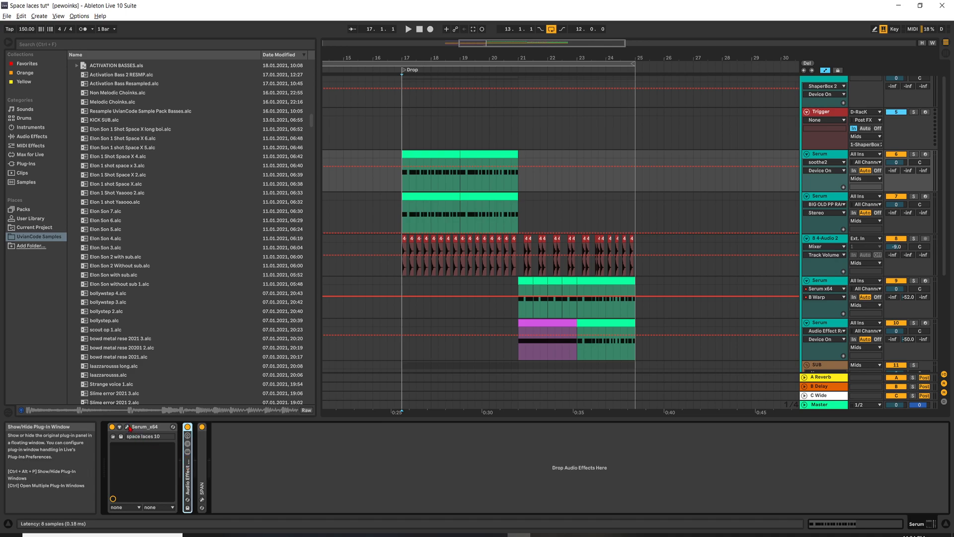
pyautogui.click(127, 427)
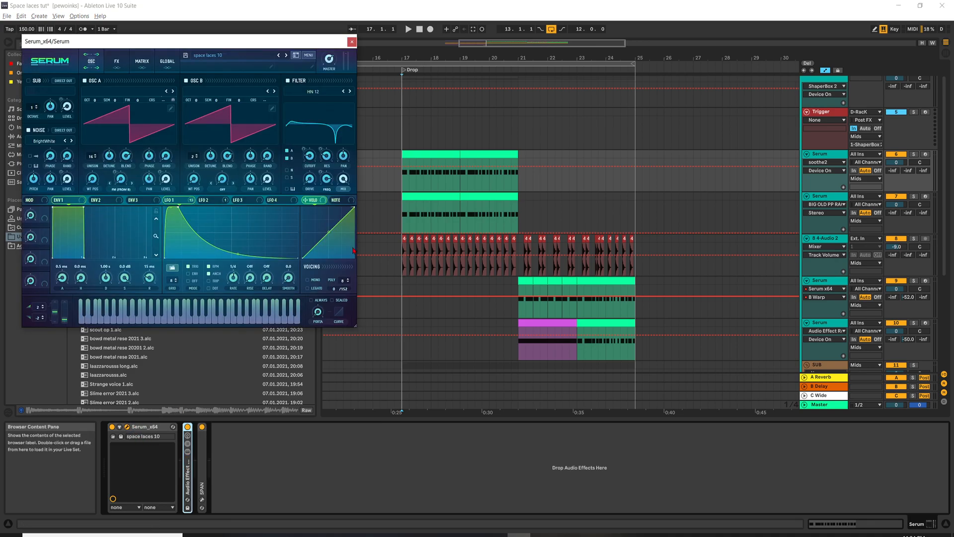
# Step: Solo the first Serum track and play its clip from bar 17
pyautogui.click(425, 151)
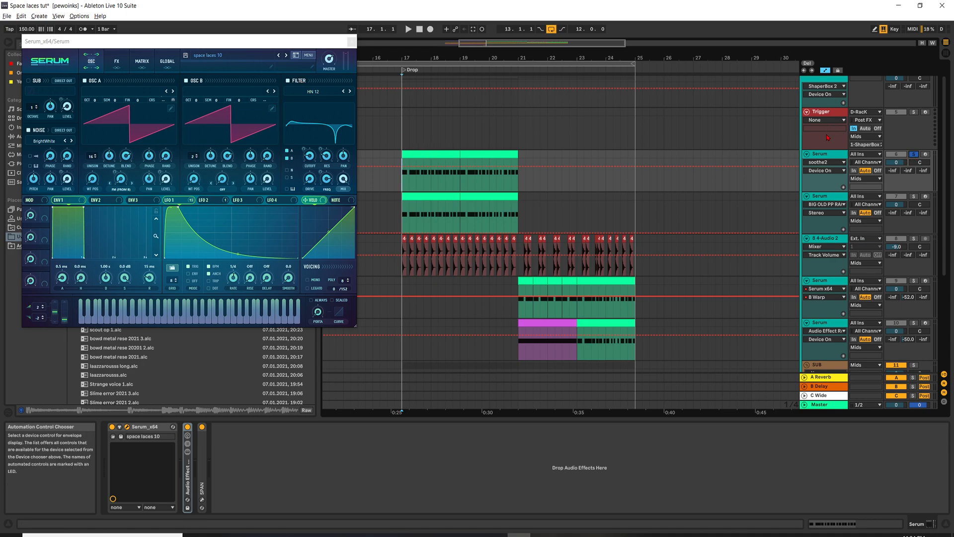
pyautogui.press('space')
pyautogui.press('space')
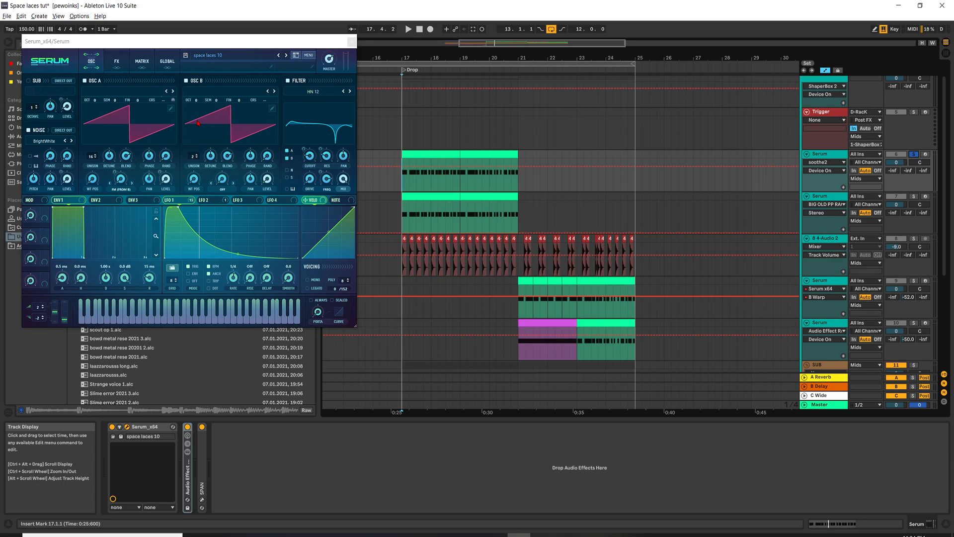
# Step: Reshape LFO 1 in Serum into a smooth decay from full level to zero at about two-thirds of the cycle, and audition it
pyautogui.click(193, 200)
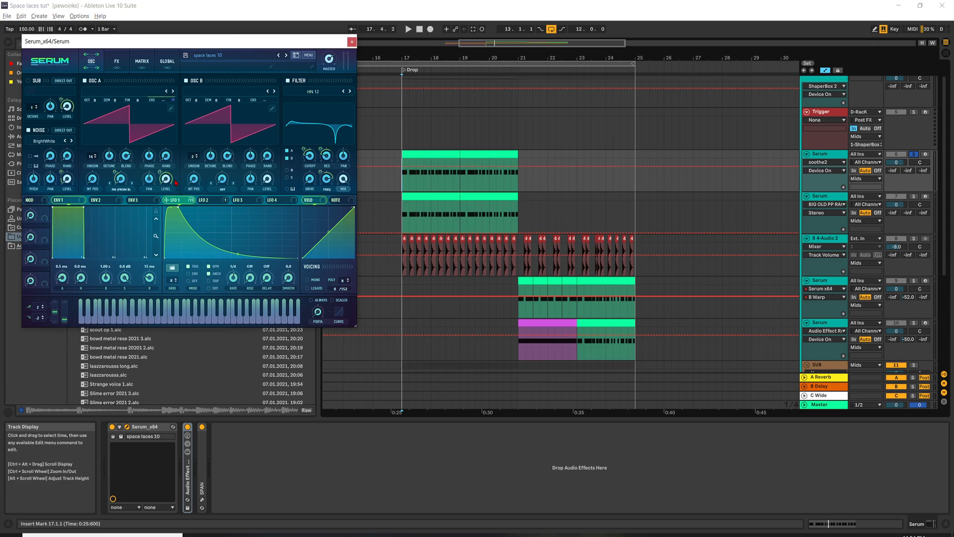
pyautogui.moveTo(160, 175)
pyautogui.moveTo(118, 172)
pyautogui.doubleClick(179, 208)
pyautogui.doubleClick(227, 217)
pyautogui.moveTo(227, 217); pyautogui.dragTo(199, 228)
pyautogui.doubleClick(196, 219)
pyautogui.moveTo(236, 248); pyautogui.dragTo(237, 273)
pyautogui.doubleClick(184, 219)
pyautogui.moveTo(184, 219); pyautogui.dragTo(187, 179)
pyautogui.moveTo(193, 226); pyautogui.dragTo(252, 267)
pyautogui.doubleClick(225, 256)
pyautogui.press('space')
# Step: Examine the Serum filter's Multi types and the LFO 1 modulation on its cutoff, resonance and second frequency
pyautogui.click(313, 93)
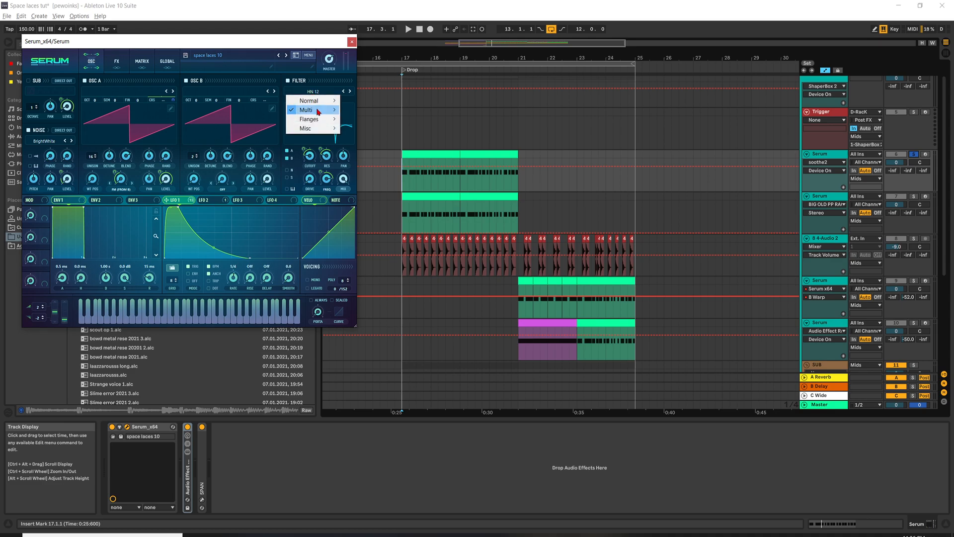
pyautogui.moveTo(309, 110)
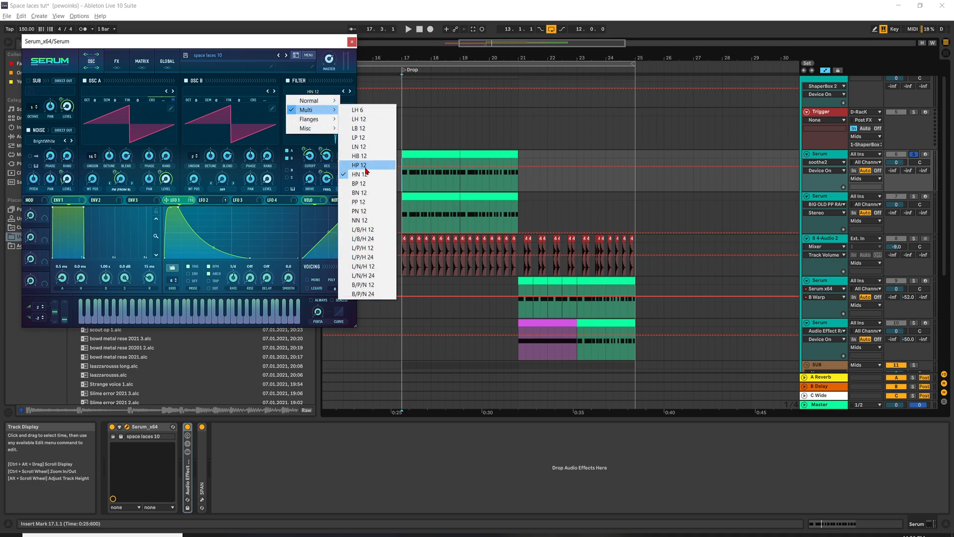
pyautogui.click(226, 133)
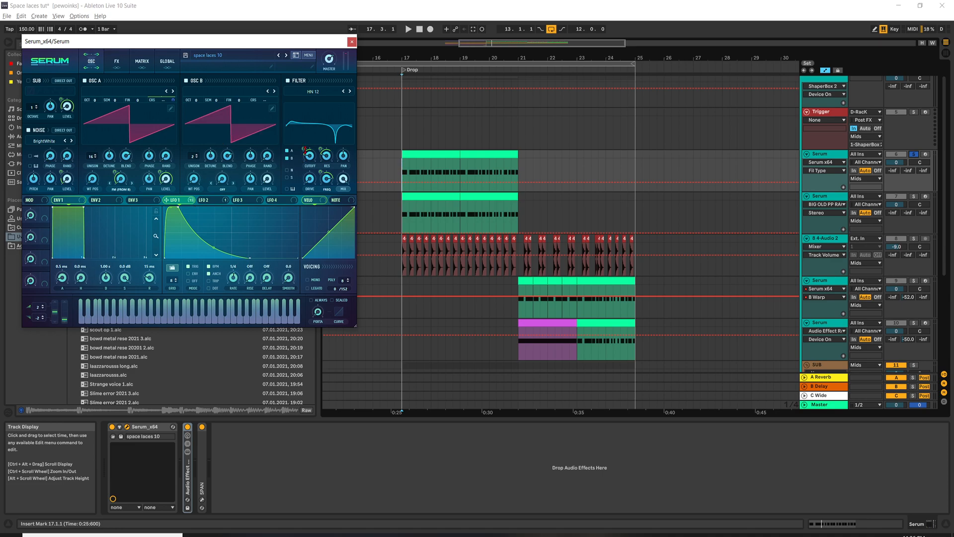
pyautogui.click(309, 158)
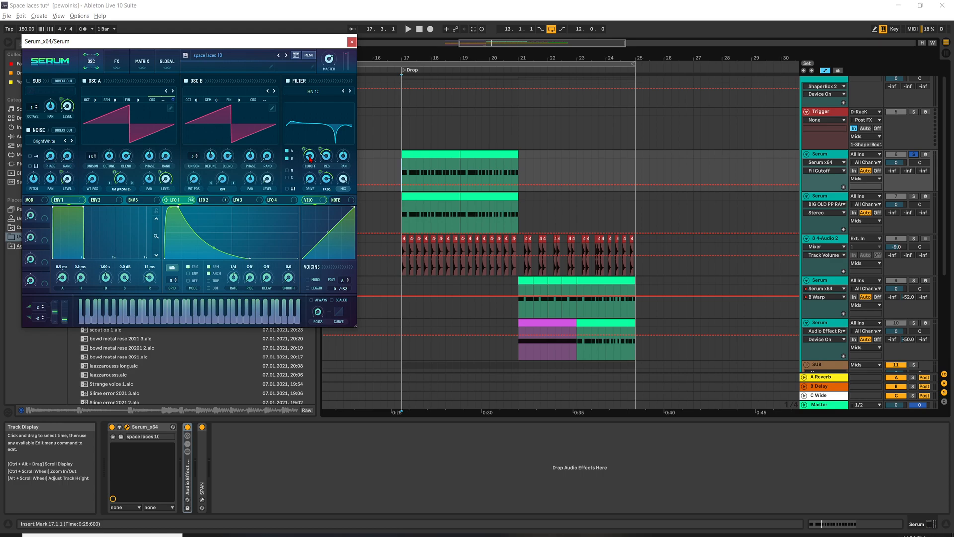
pyautogui.moveTo(311, 159)
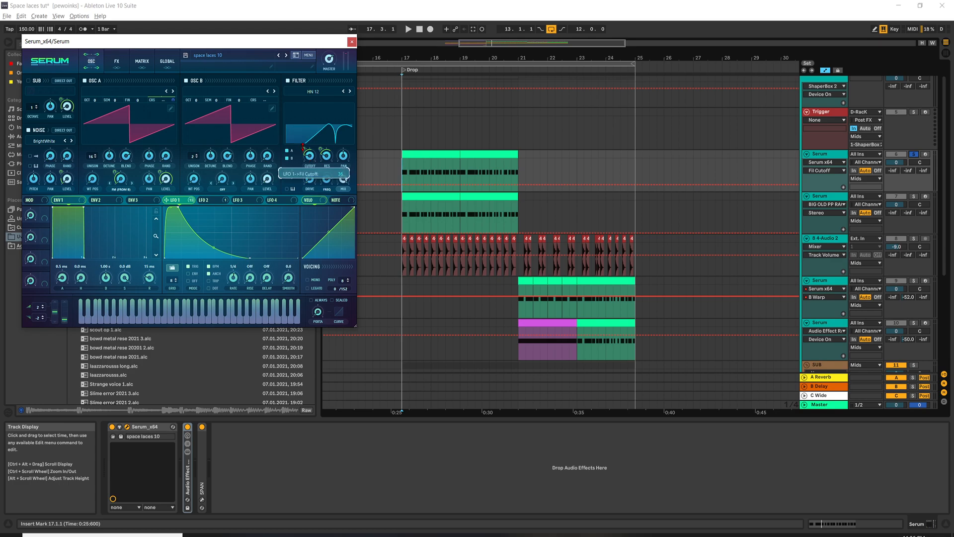
pyautogui.click(328, 158)
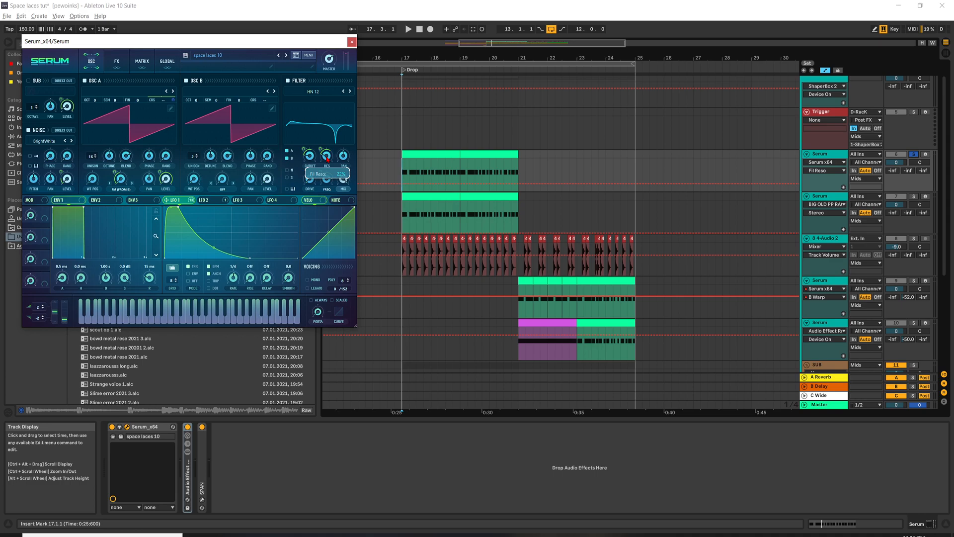
pyautogui.moveTo(320, 149)
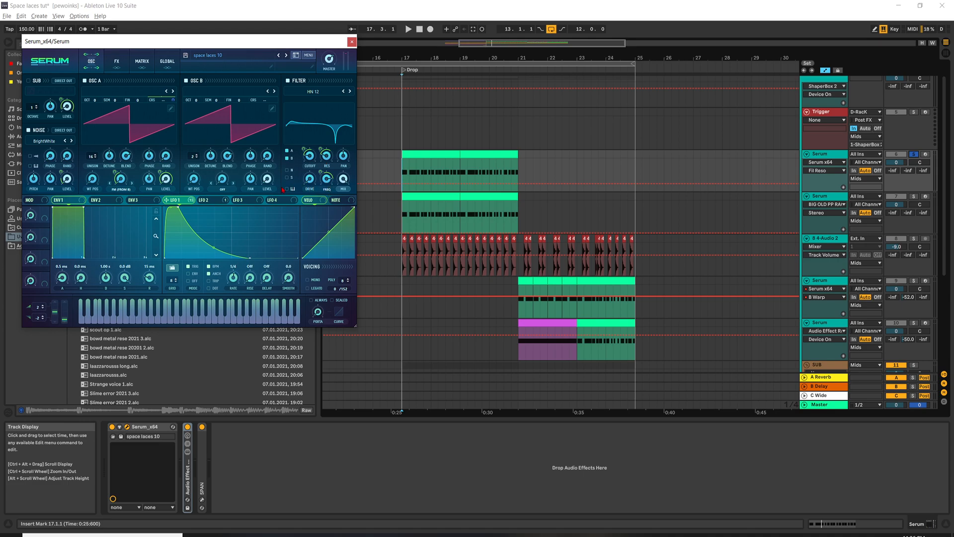
pyautogui.rightClick(326, 183)
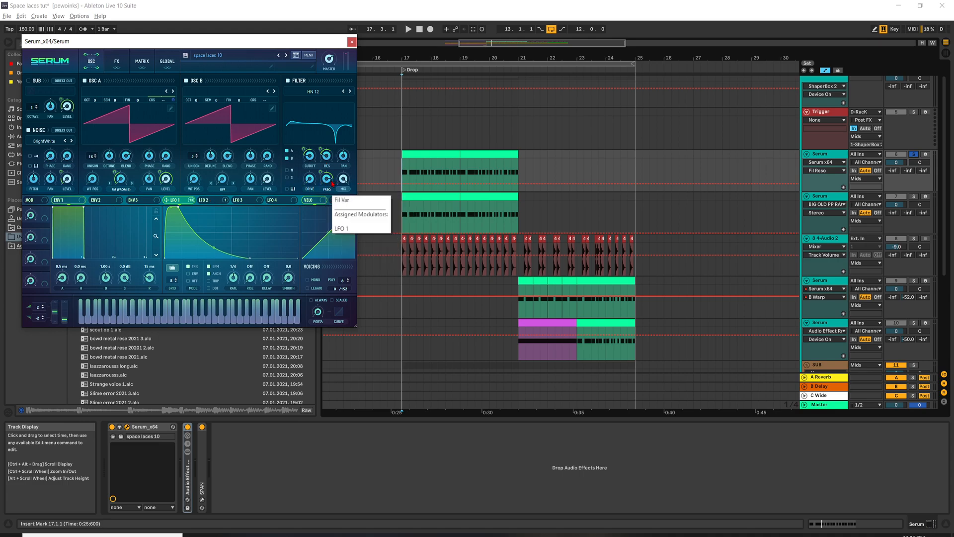
pyautogui.click(329, 183)
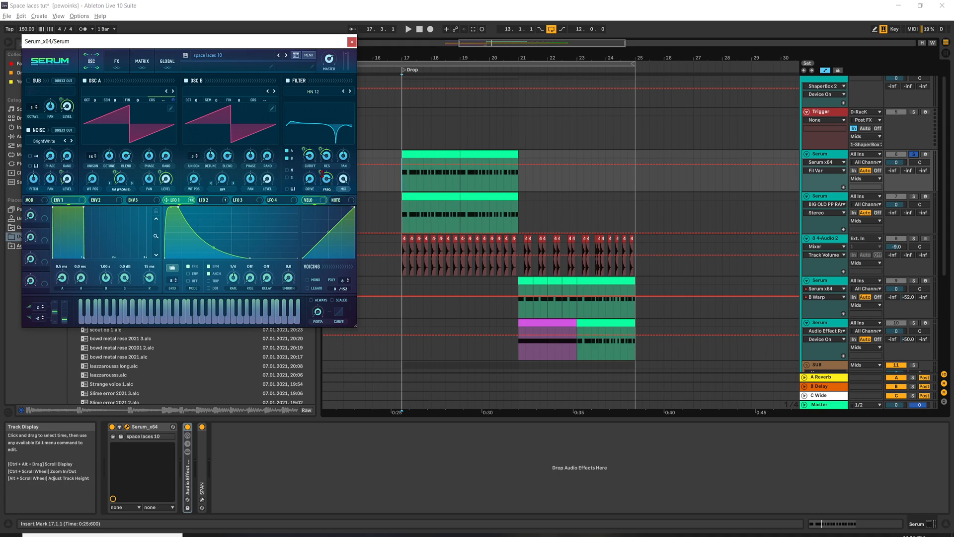
pyautogui.moveTo(322, 172)
# Step: Review the shape of LFO 2, return to LFO 1 and show Serum's effects page
pyautogui.click(215, 202)
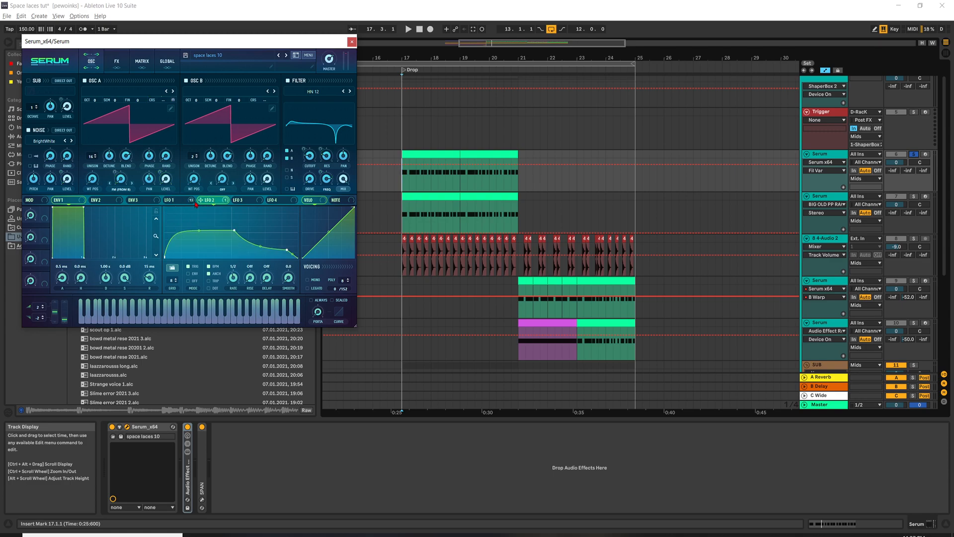
pyautogui.click(195, 202)
pyautogui.click(124, 66)
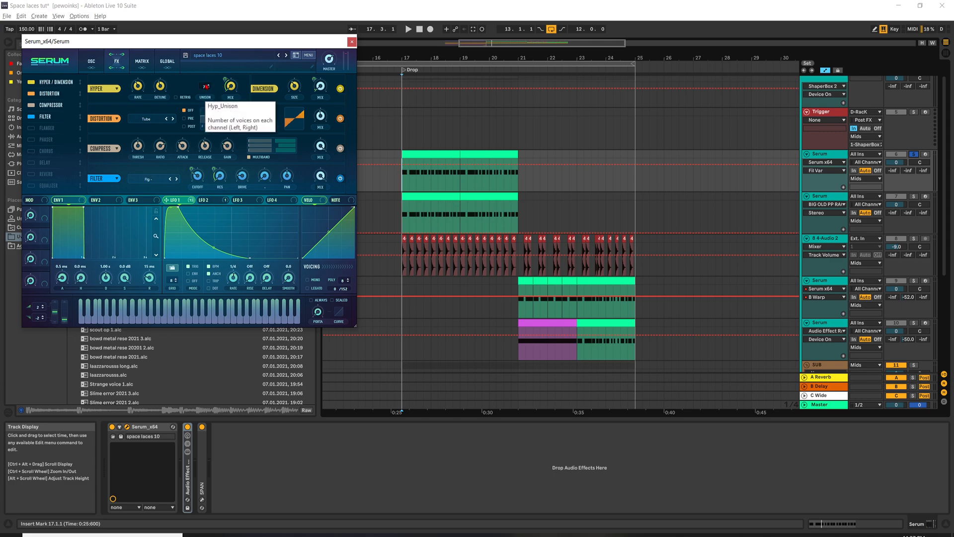
# Step: Examine the Hyper/Dimension mix settings with their LFO 1 modulation, and the Tube distortion's drive and mix
pyautogui.moveTo(226, 79)
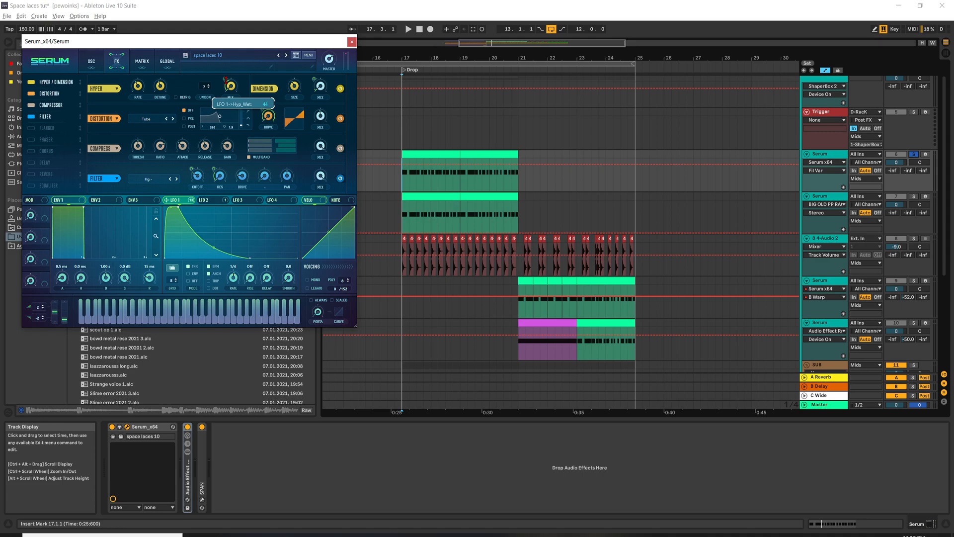
pyautogui.click(299, 89)
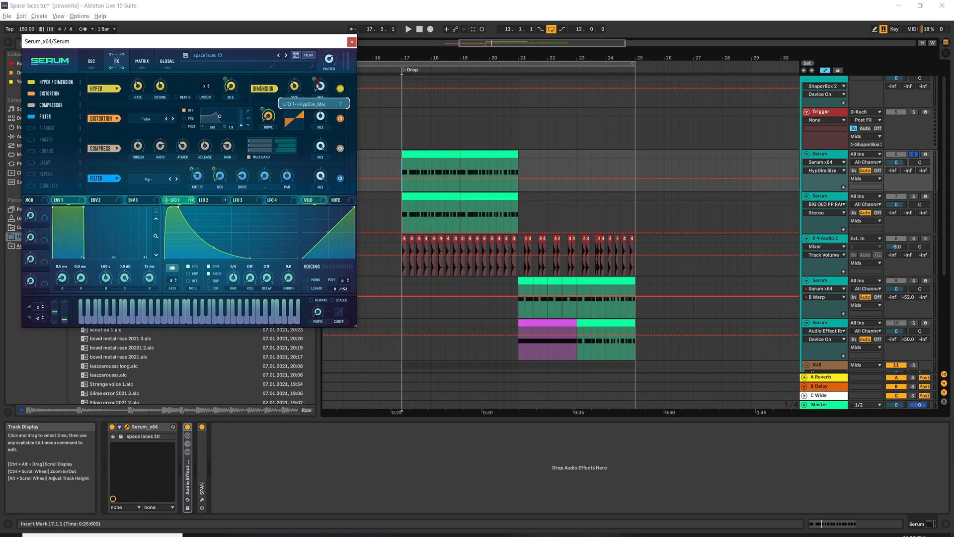
pyautogui.click(327, 89)
pyautogui.moveTo(314, 80)
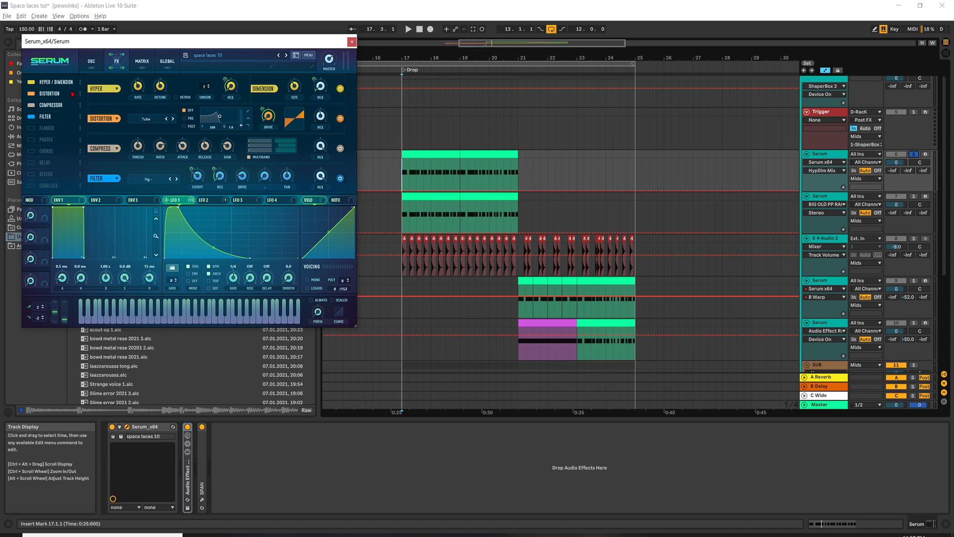
pyautogui.click(271, 109)
pyautogui.moveTo(265, 106)
pyautogui.click(322, 122)
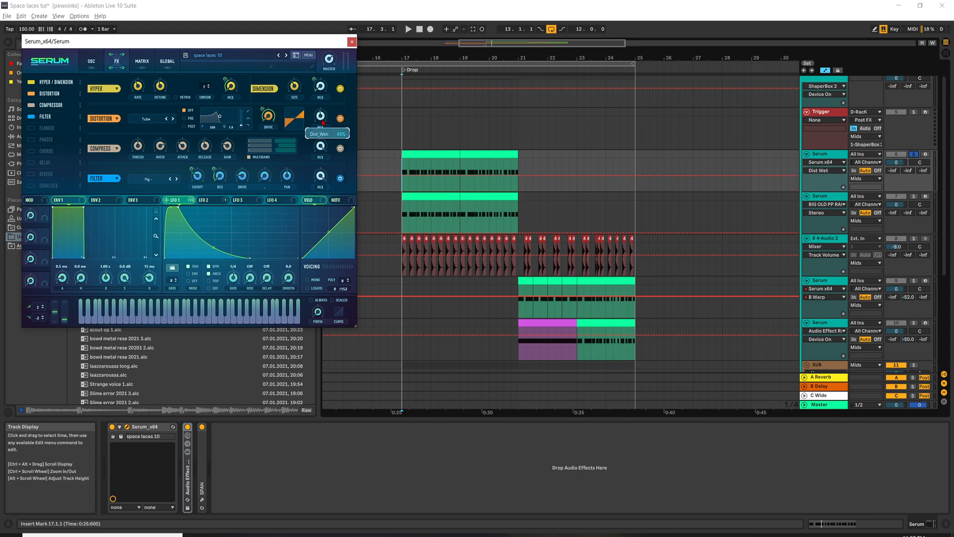
pyautogui.moveTo(323, 120); pyautogui.dragTo(323, 120)
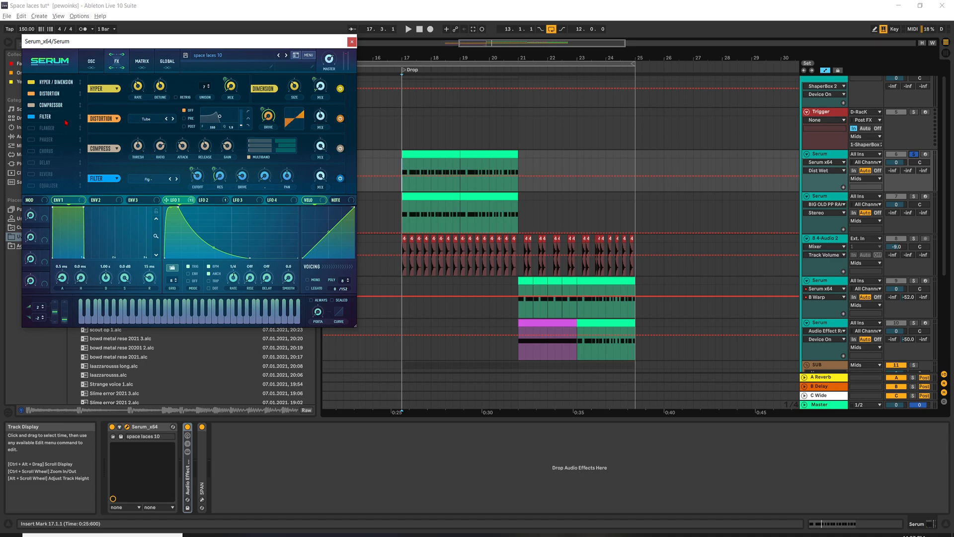
# Step: Examine the compressor's gain and threshold, and the effects filter's Flanges type, cutoff, resonance and drive
pyautogui.click(230, 154)
pyautogui.click(139, 146)
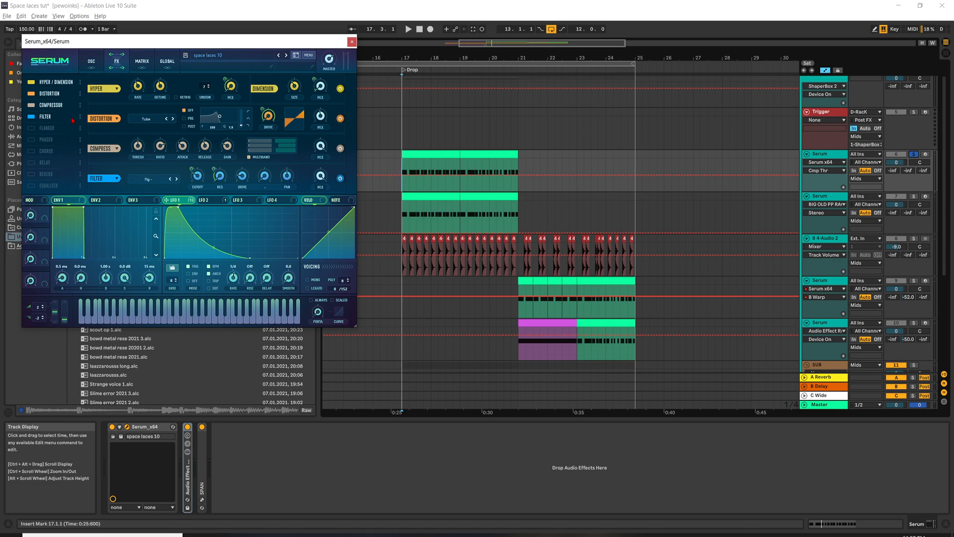
pyautogui.click(167, 180)
pyautogui.moveTo(171, 207)
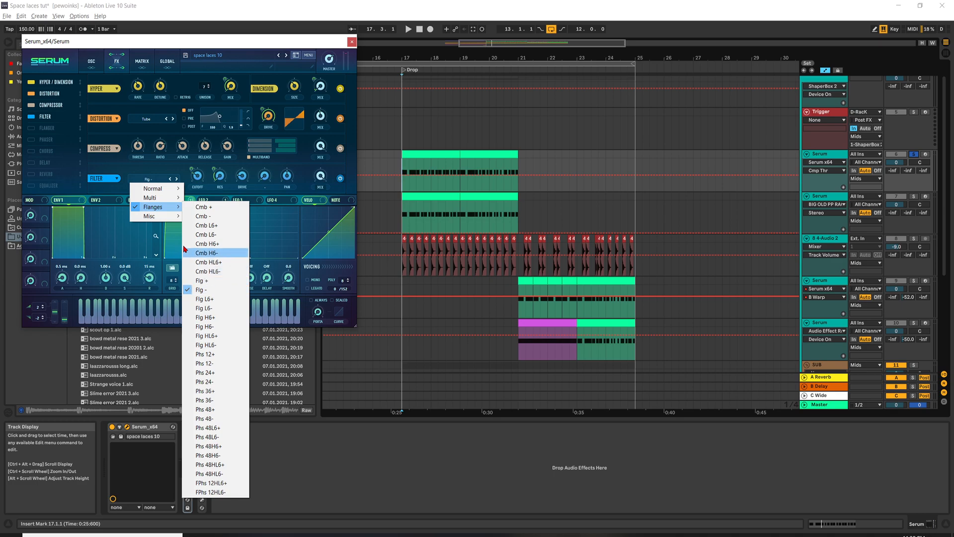
pyautogui.click(158, 174)
pyautogui.moveTo(187, 199); pyautogui.dragTo(192, 170)
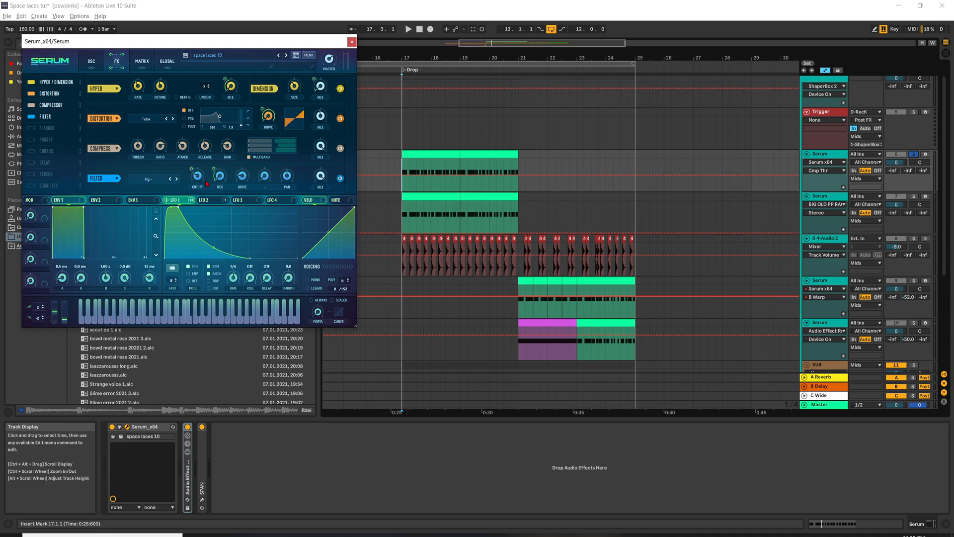
pyautogui.moveTo(201, 182)
pyautogui.moveTo(215, 166)
pyautogui.click(242, 176)
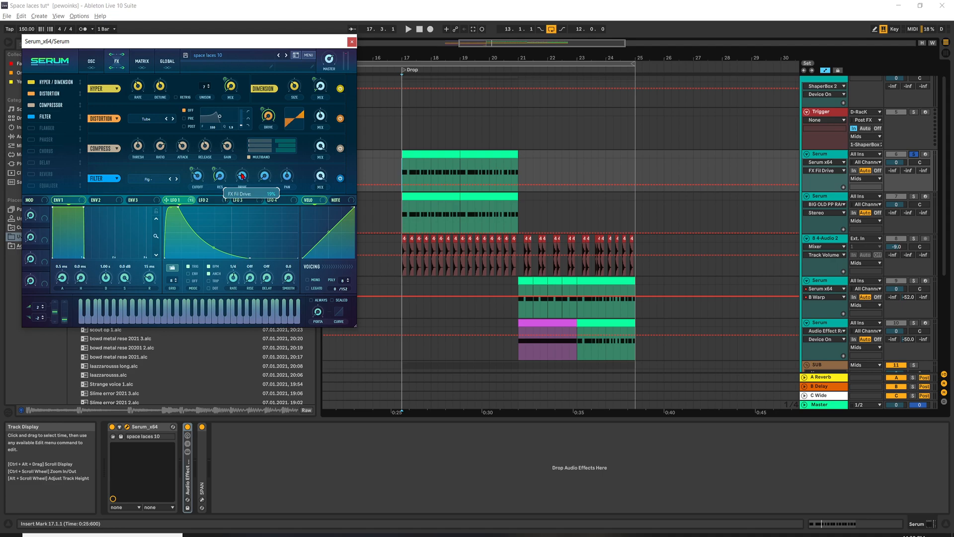
# Step: Show LFO 2's shape and inspect its routing to Mast.Tun in Serum's modulation matrix
pyautogui.click(223, 199)
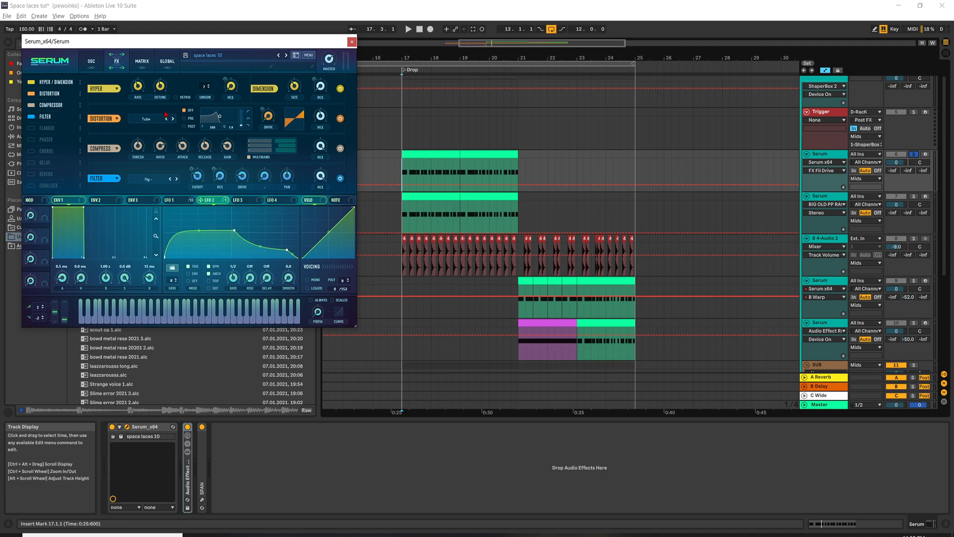
pyautogui.click(102, 62)
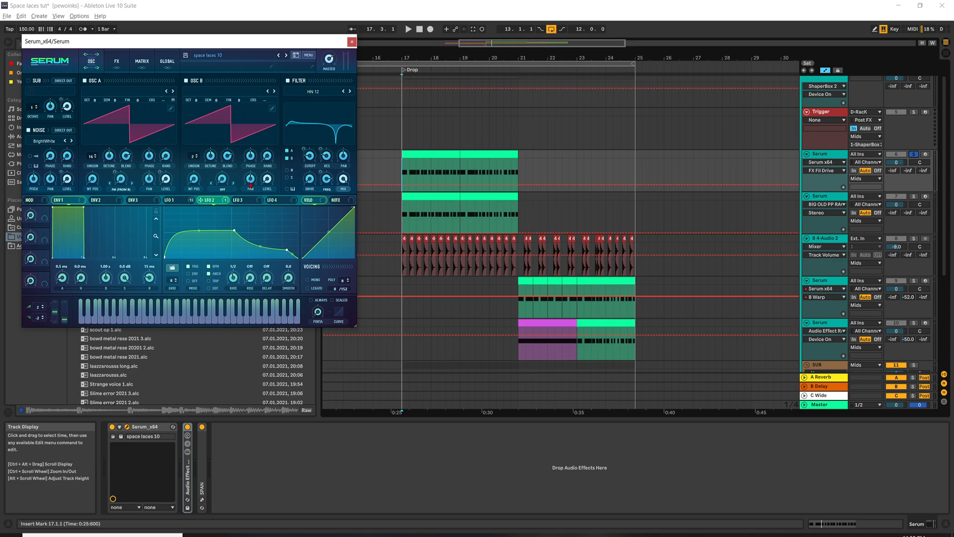
pyautogui.click(117, 61)
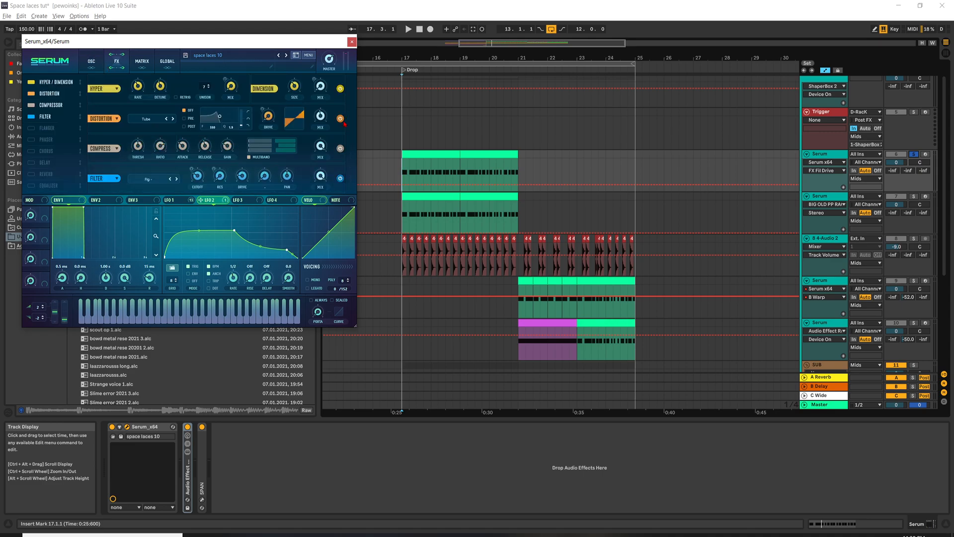
pyautogui.click(167, 62)
pyautogui.click(144, 61)
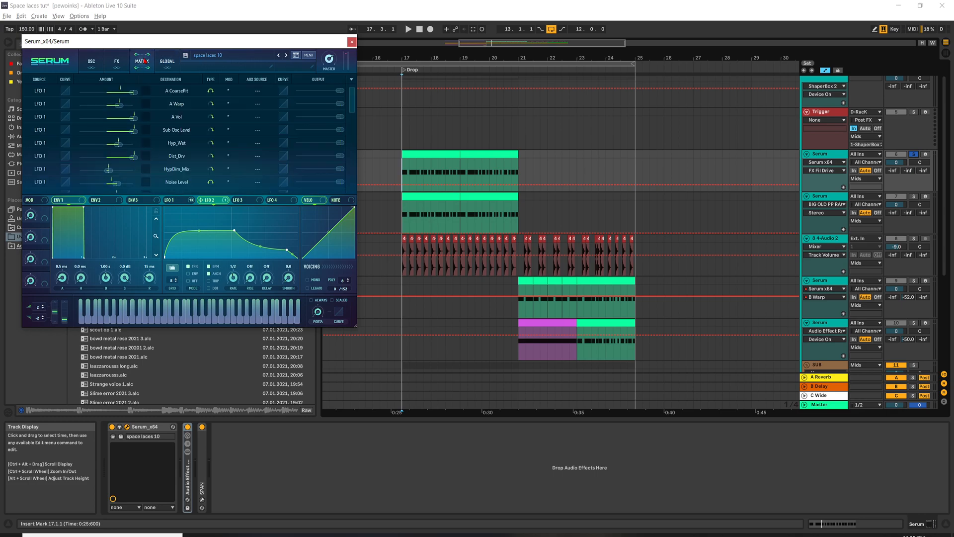
pyautogui.moveTo(352, 103); pyautogui.dragTo(354, 133)
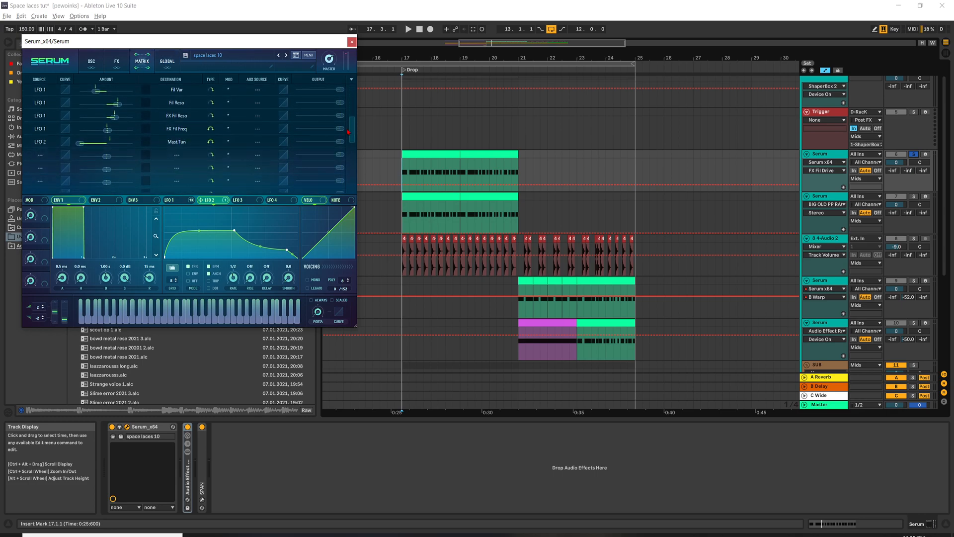
pyautogui.click(84, 144)
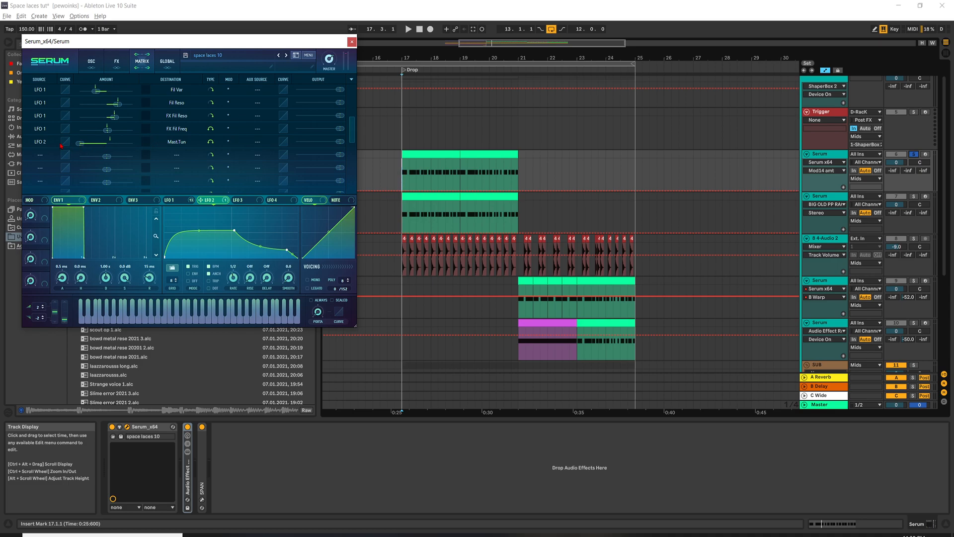
pyautogui.click(177, 142)
pyautogui.click(115, 143)
pyautogui.click(168, 143)
pyautogui.click(167, 143)
pyautogui.click(82, 145)
# Step: Return Serum to its oscillator page, close it and open the Serum instance on the second Serum track
pyautogui.click(91, 61)
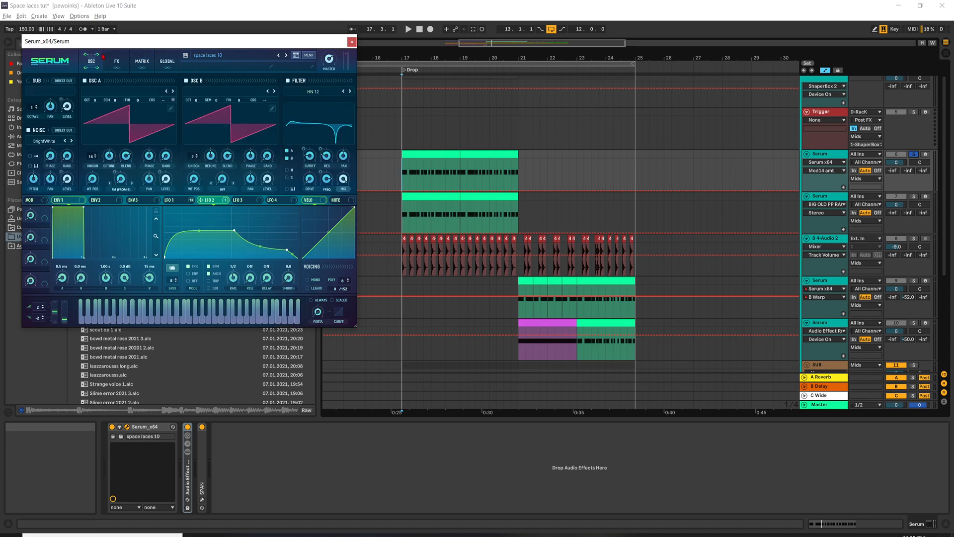
pyautogui.click(352, 42)
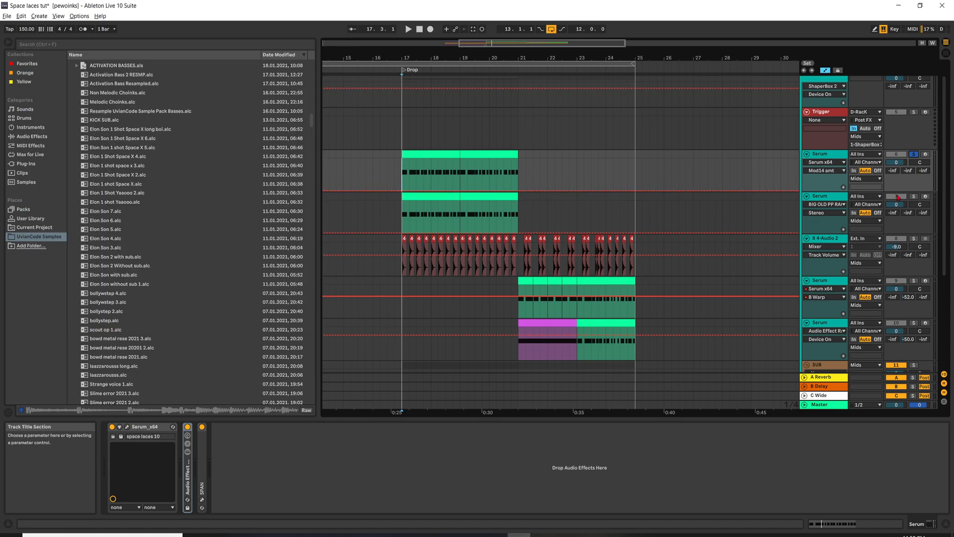
pyautogui.click(834, 198)
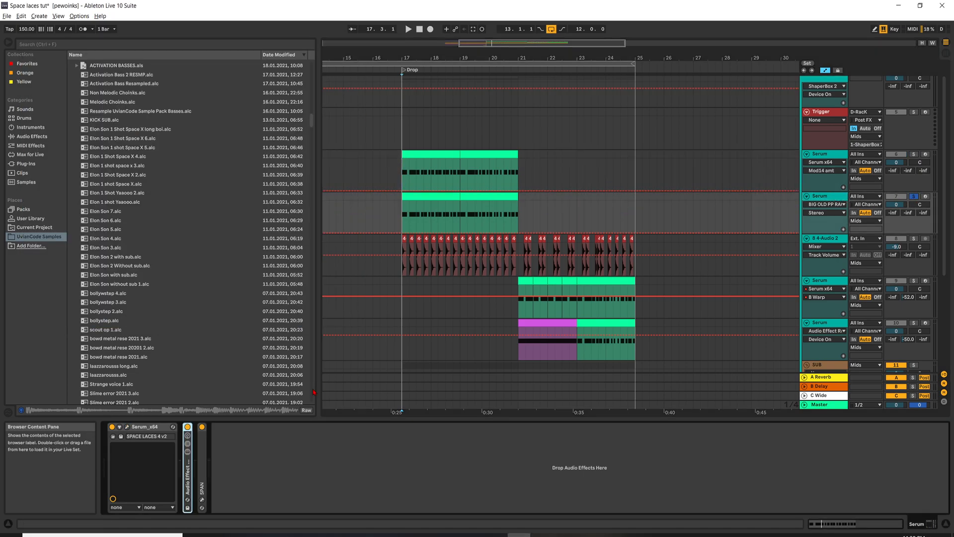
pyautogui.click(127, 426)
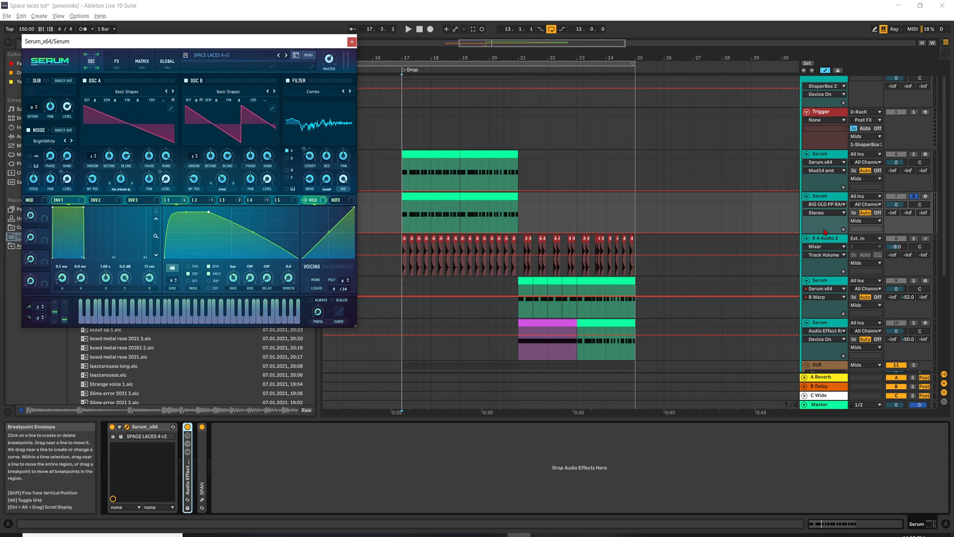
# Step: Play the second Serum track's clip from bar 17, and arm the track to audition notes
pyautogui.click(404, 208)
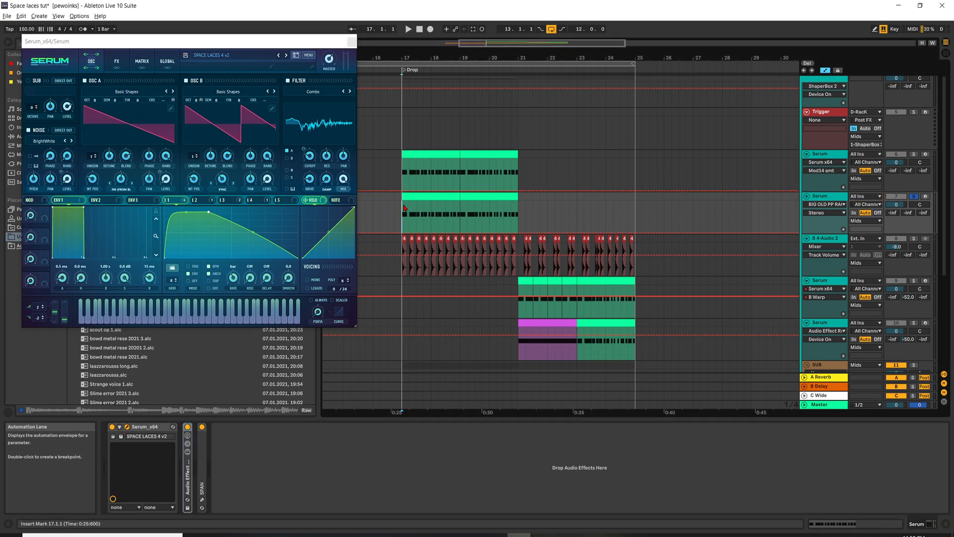
pyautogui.press('space')
pyautogui.click(926, 196)
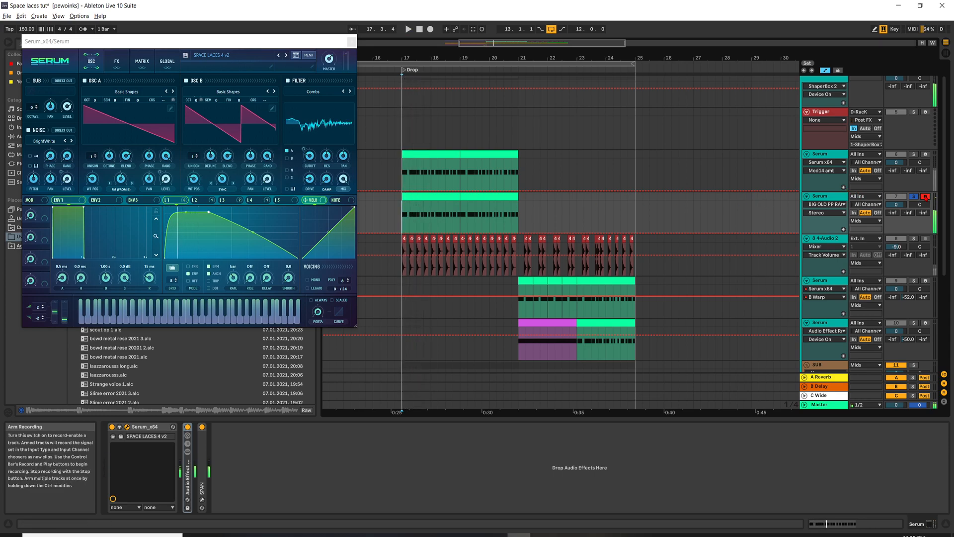
pyautogui.press('z')
pyautogui.press('a')
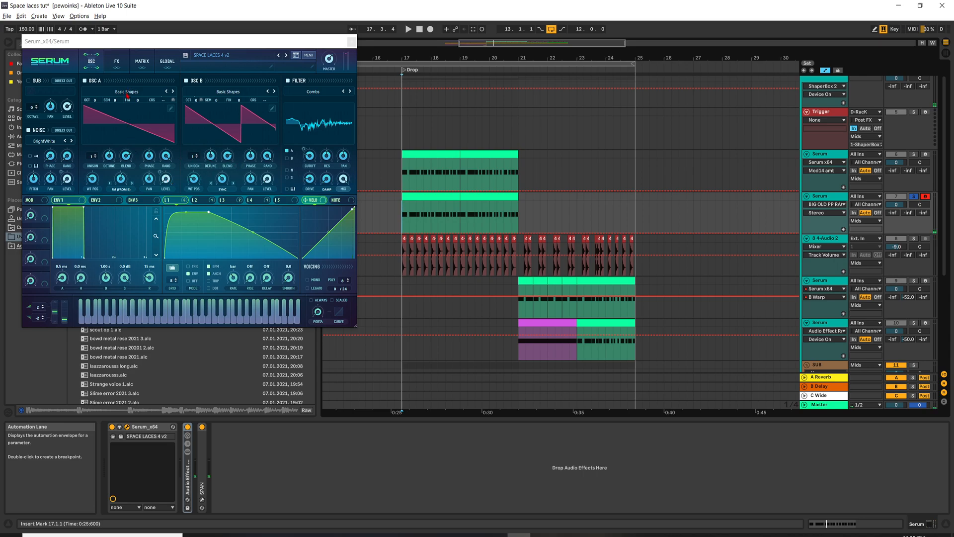
# Step: Bypass the track's Audio Effect Rack and choose the Analog wavetable Basic Shapes for OSC A, checking its wavetable position and FM warp
pyautogui.click(187, 427)
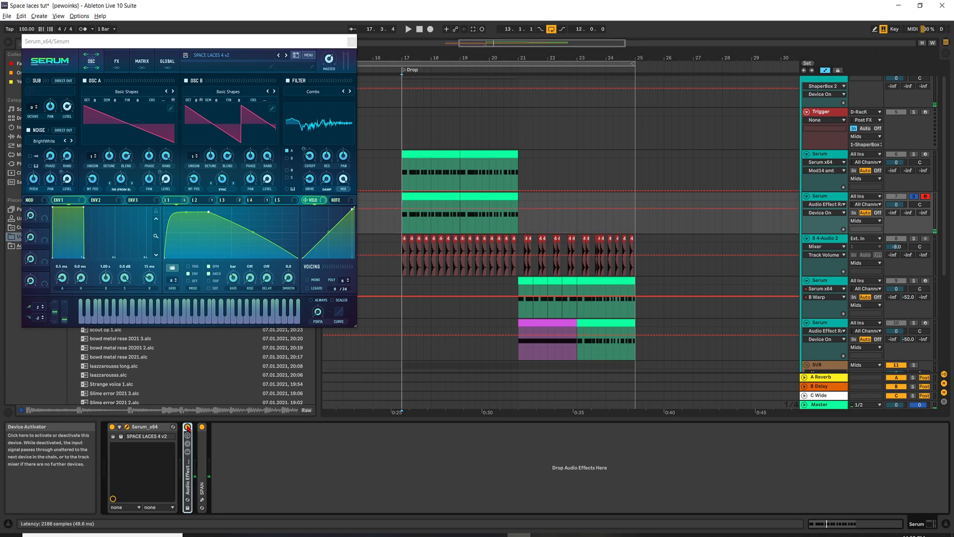
pyautogui.click(119, 92)
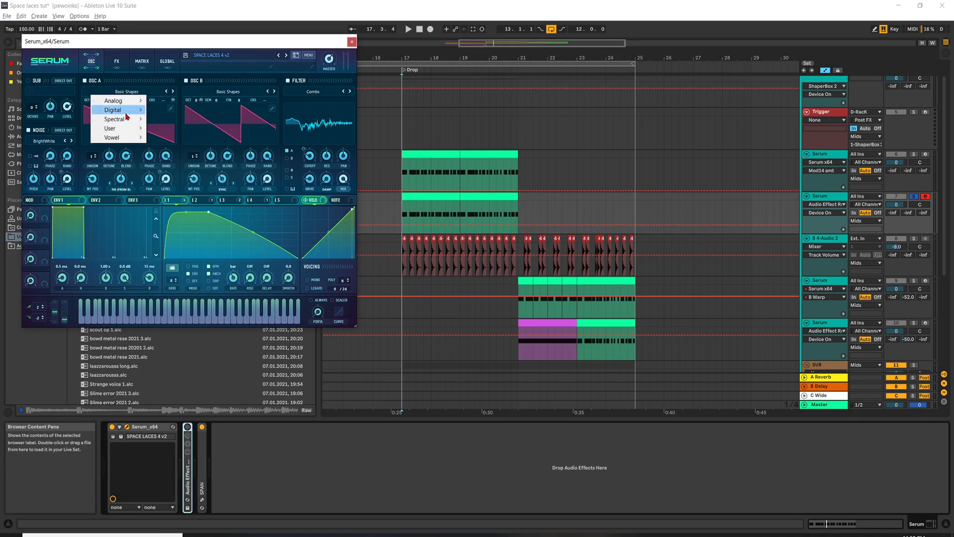
pyautogui.moveTo(129, 100)
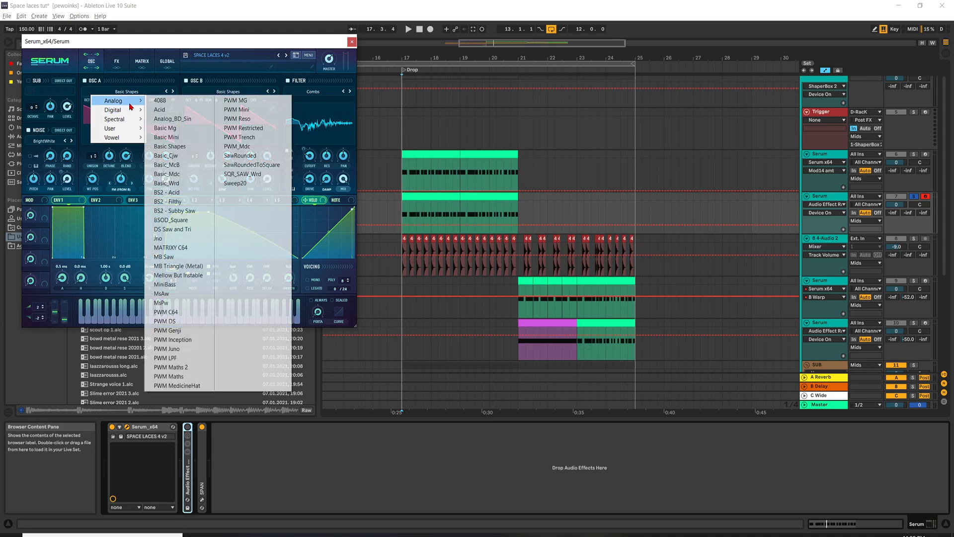
pyautogui.click(169, 146)
pyautogui.click(97, 182)
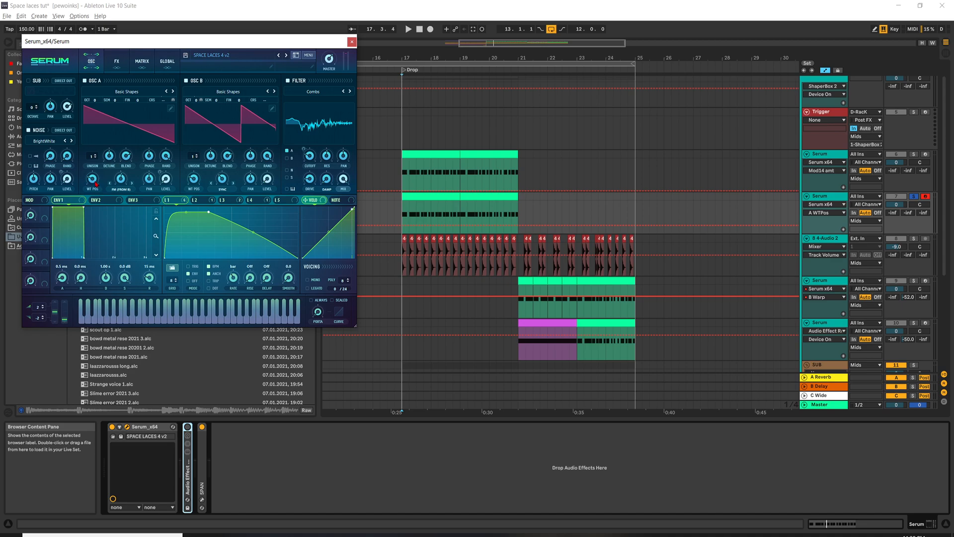
pyautogui.click(122, 182)
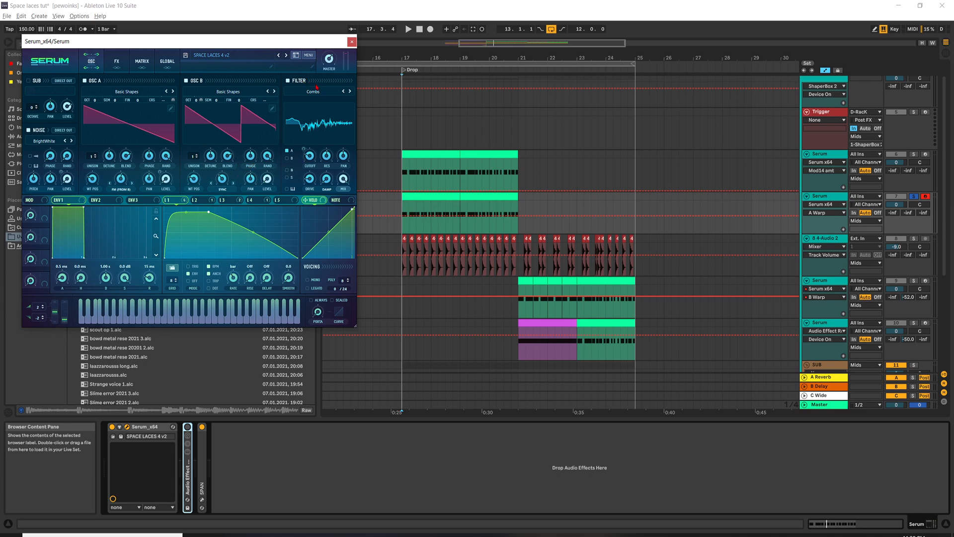
# Step: Examine LFO 1, LFO 2 and the Combs filter's cutoff modulation, resonance and drive
pyautogui.click(174, 200)
pyautogui.click(199, 201)
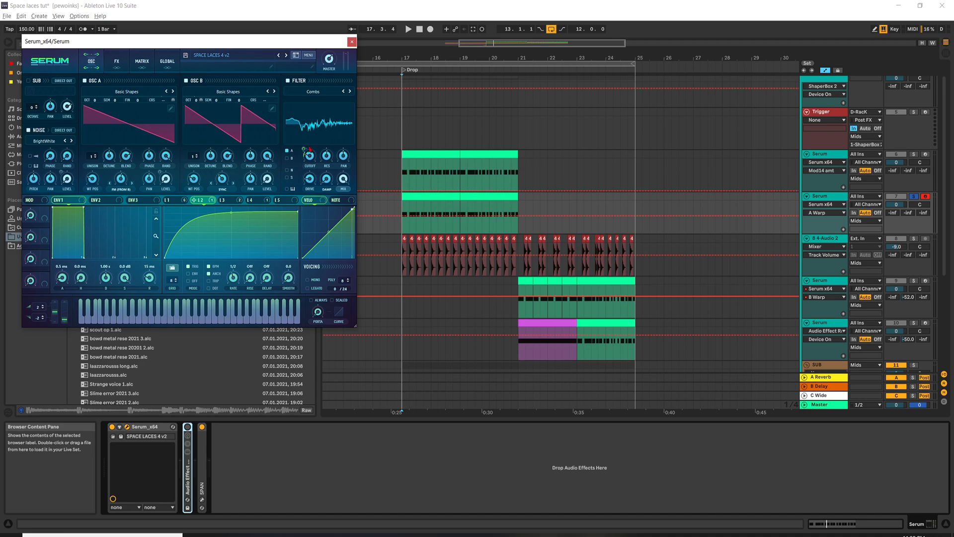
pyautogui.moveTo(306, 149); pyautogui.dragTo(315, 160)
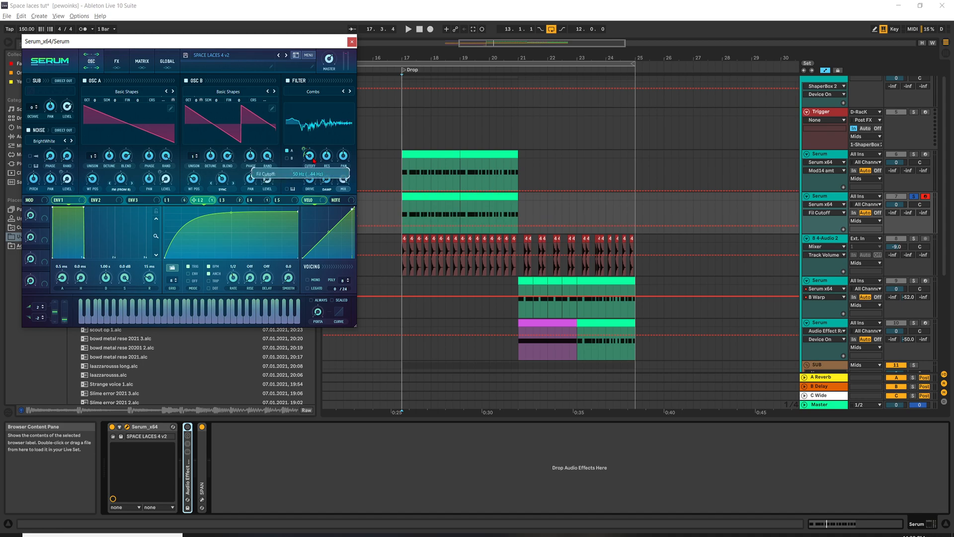
pyautogui.moveTo(304, 149)
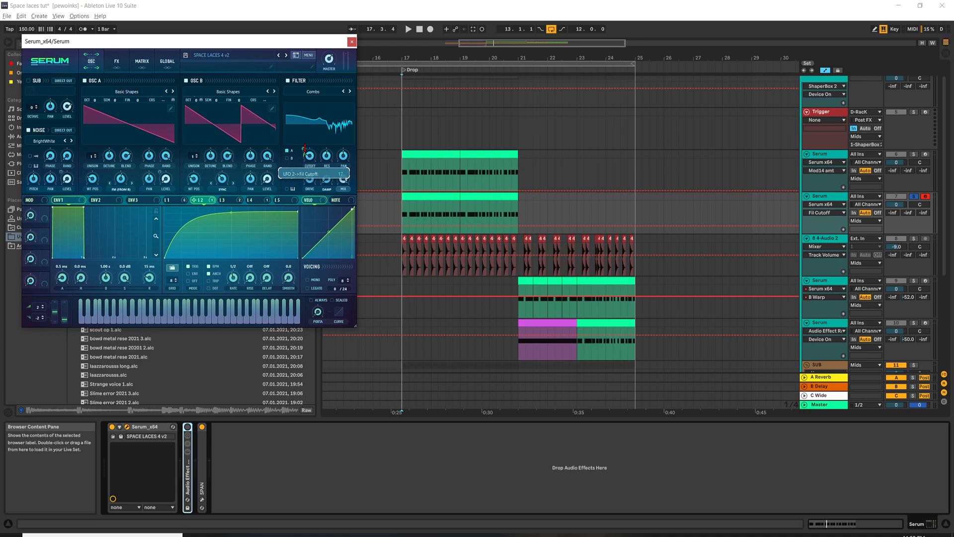
pyautogui.click(327, 154)
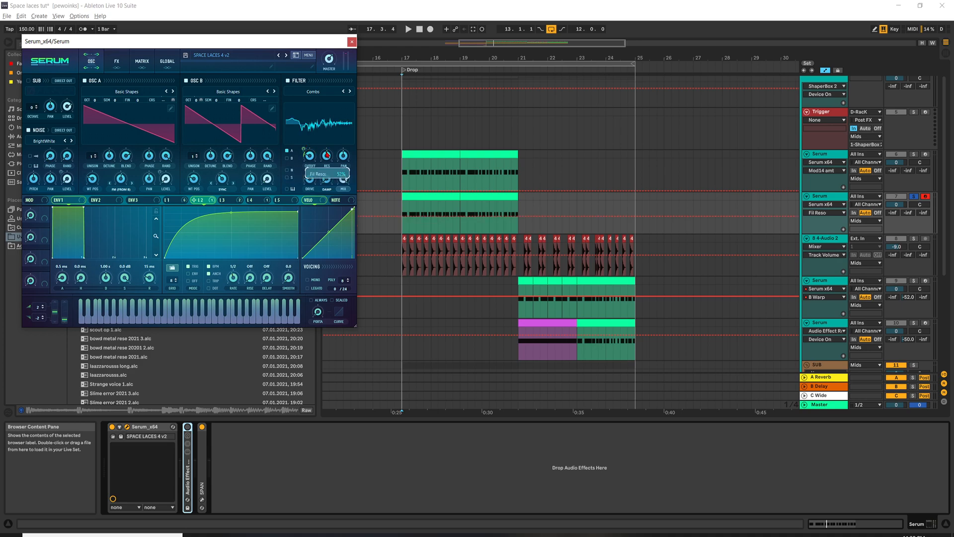
pyautogui.click(312, 180)
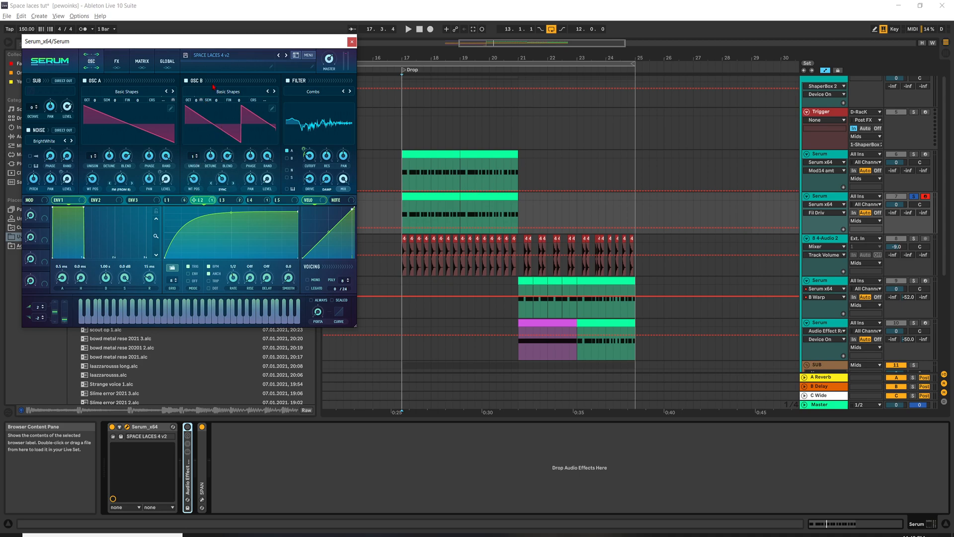
# Step: Lower OSC B's Sync warp amount while playing the second Serum track's clip from bar 17
pyautogui.click(223, 182)
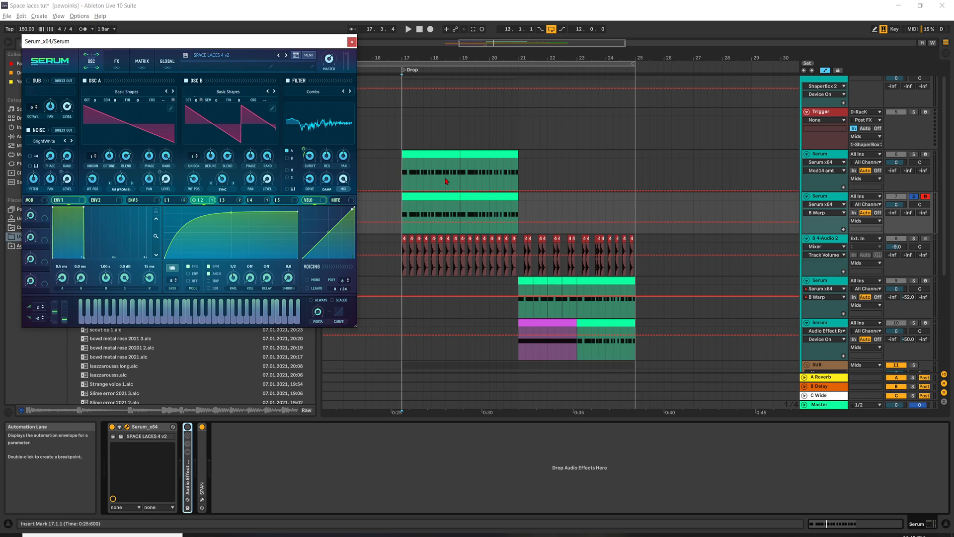
pyautogui.click(404, 205)
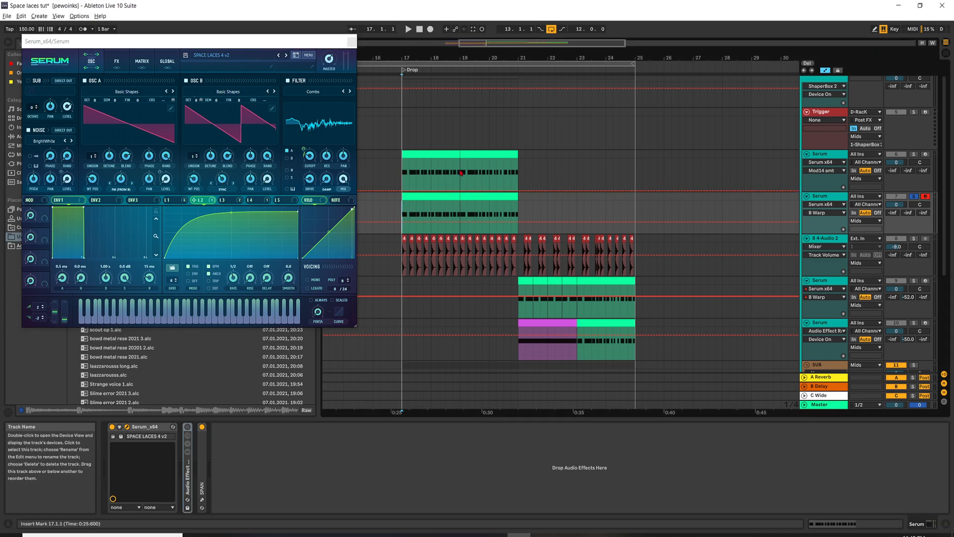
pyautogui.press('space')
pyautogui.moveTo(223, 177)
pyautogui.mouseDown()
pyautogui.moveTo(231, 145)
pyautogui.moveTo(230, 192)
pyautogui.moveTo(241, 137)
pyautogui.moveTo(227, 191)
pyautogui.mouseUp()
pyautogui.press('space')
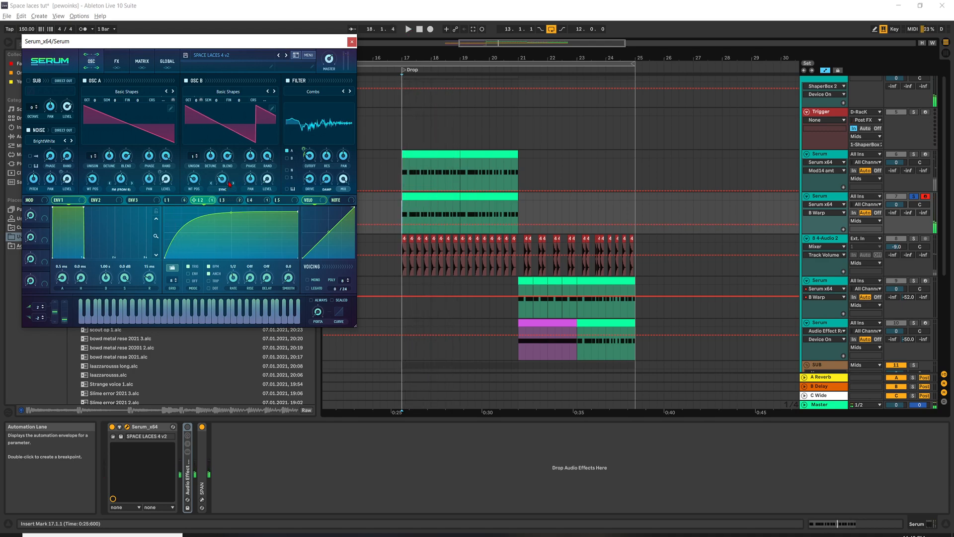
# Step: Examine LFO 3's shape and modulation destinations, including OSC A's coarse pitch
pyautogui.click(232, 201)
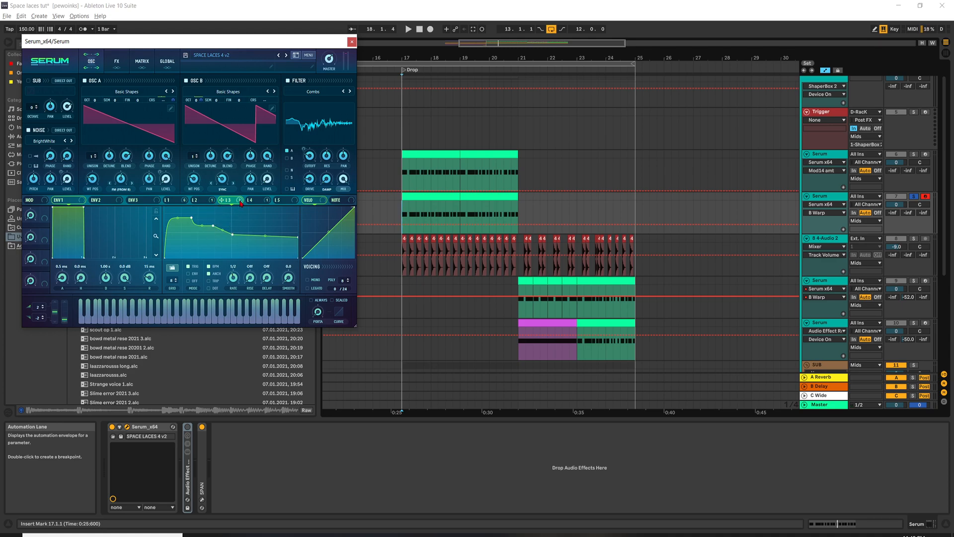
pyautogui.moveTo(240, 203)
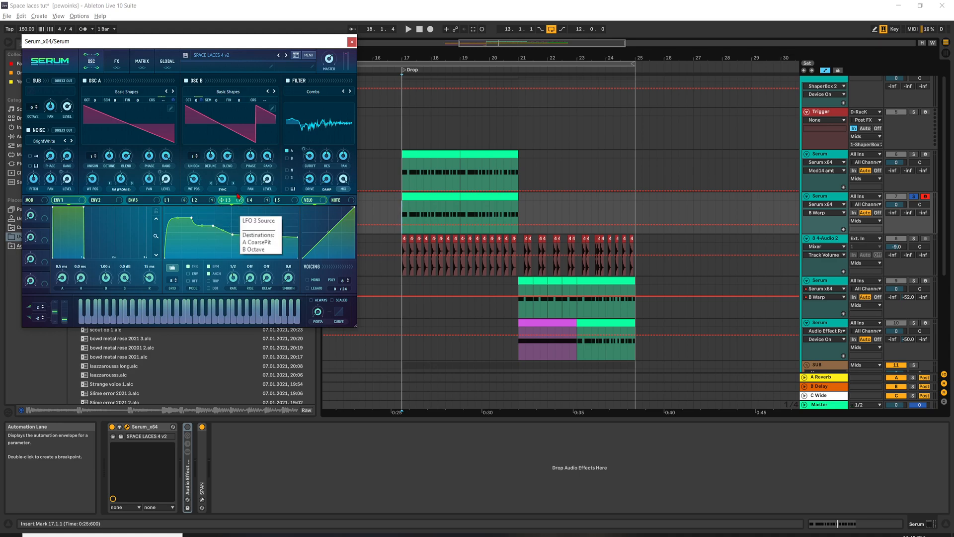
pyautogui.click(173, 100)
pyautogui.moveTo(174, 100)
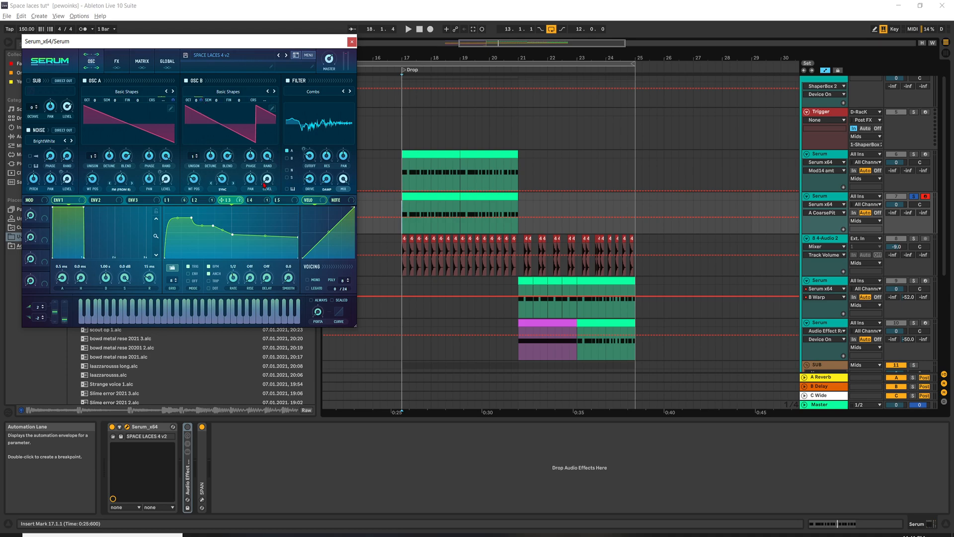
# Step: Compare the shapes of LFO 1, LFO 2, LFO 3 and LFO 4 in the SPACE LACES 4 v2 patch
pyautogui.click(258, 201)
pyautogui.click(230, 200)
pyautogui.click(203, 200)
pyautogui.click(257, 201)
pyautogui.click(230, 200)
pyautogui.click(257, 201)
pyautogui.click(204, 200)
pyautogui.click(257, 201)
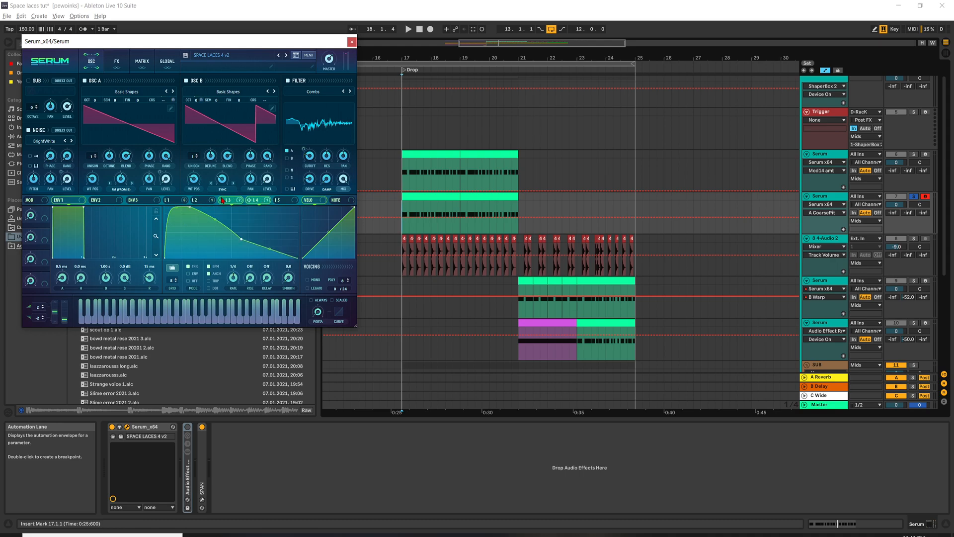
pyautogui.click(230, 200)
pyautogui.click(203, 200)
pyautogui.click(226, 200)
pyautogui.click(214, 201)
pyautogui.click(226, 200)
pyautogui.click(214, 201)
pyautogui.click(230, 200)
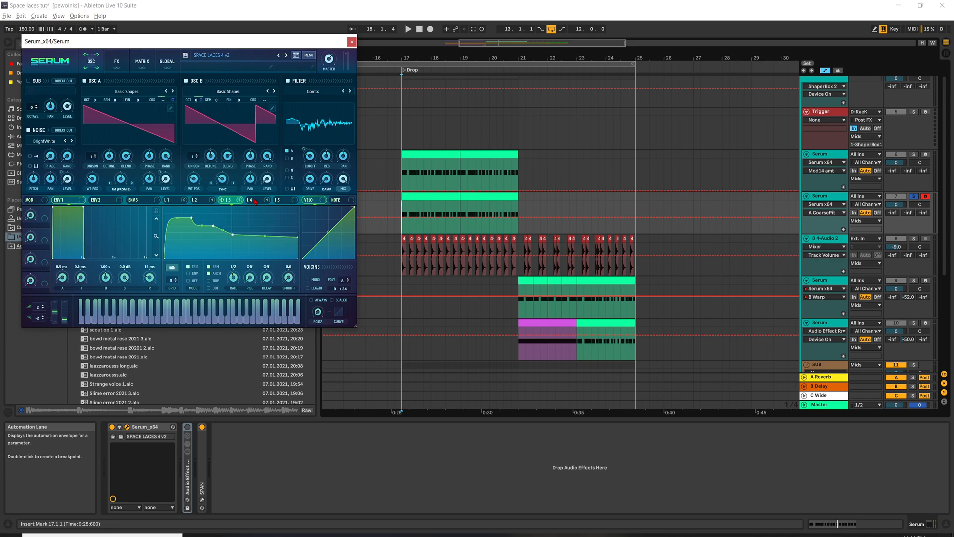
pyautogui.click(257, 201)
pyautogui.click(221, 200)
pyautogui.click(201, 200)
pyautogui.click(174, 200)
pyautogui.click(227, 200)
pyautogui.click(171, 201)
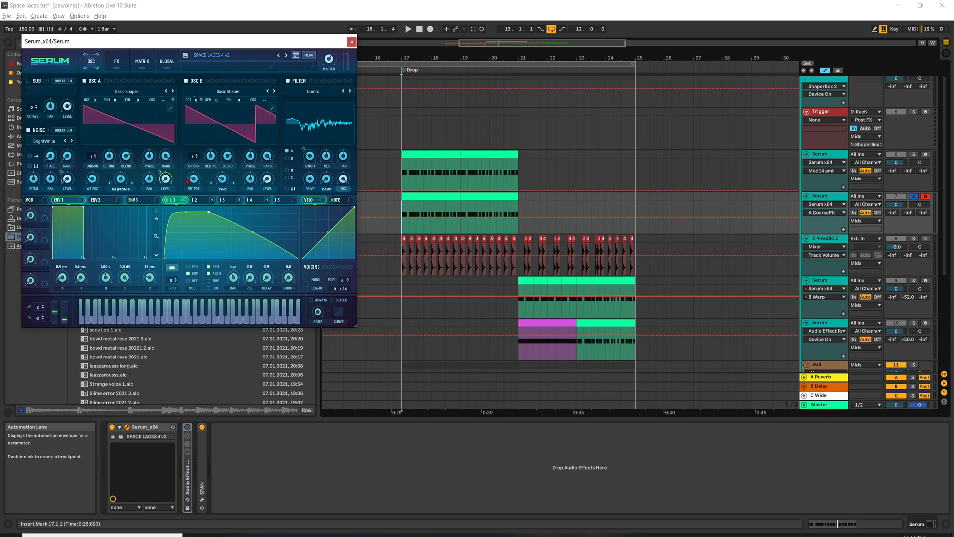
# Step: Examine the patch's effects chain, starting with the Tube distortion's mix and the Hyper/Dimension effect
pyautogui.click(114, 68)
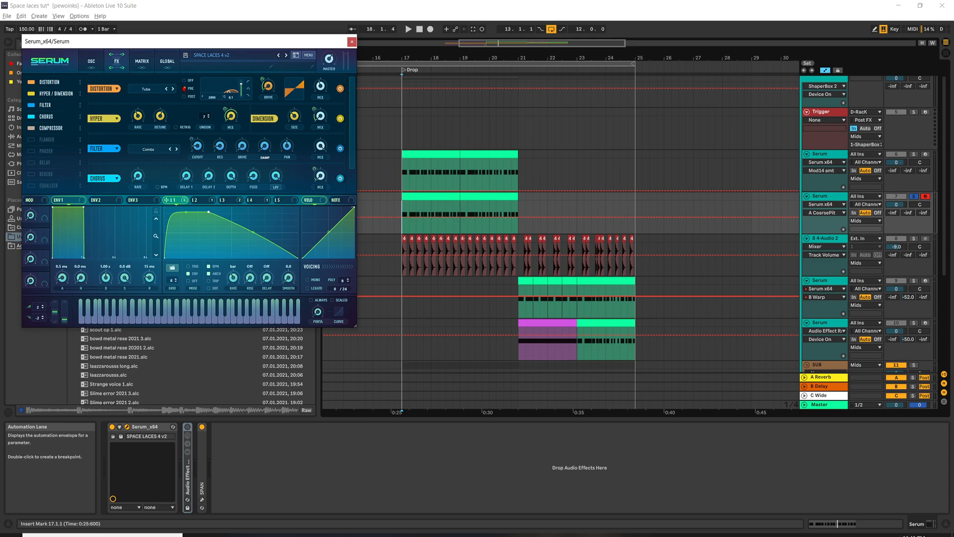
pyautogui.moveTo(263, 79)
pyautogui.click(325, 90)
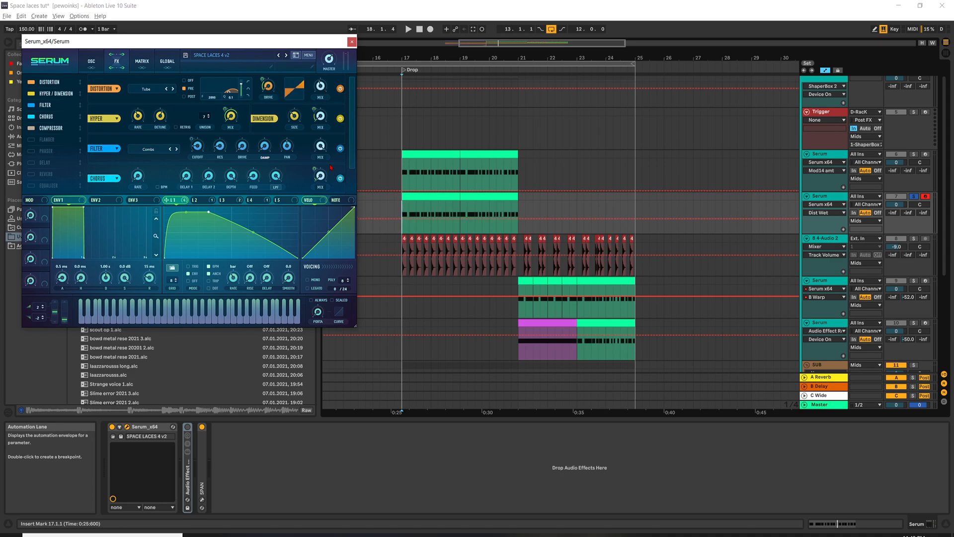
pyautogui.click(55, 94)
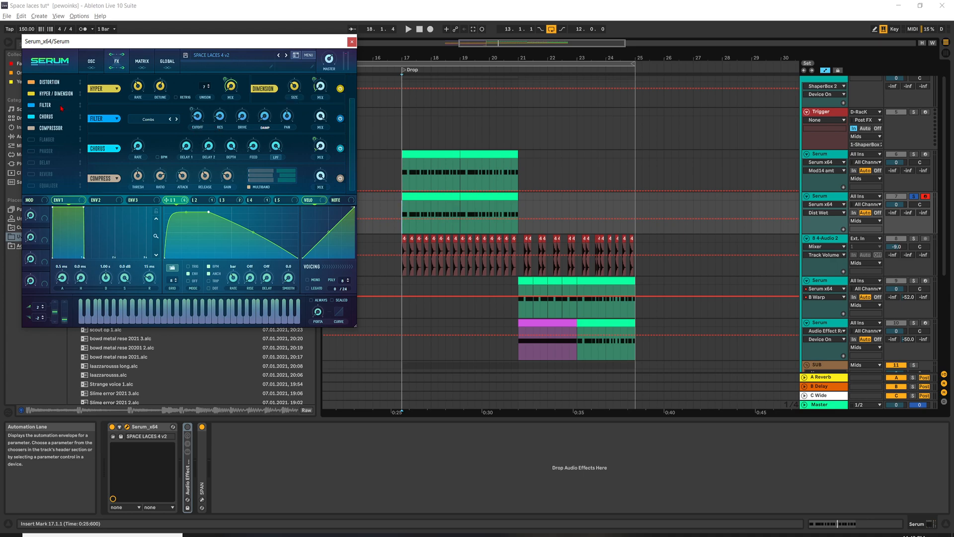
# Step: Examine LFO 4's modulation of the effects-chain Combs filter's cutoff, and check the filter's resonance
pyautogui.click(203, 199)
pyautogui.click(254, 200)
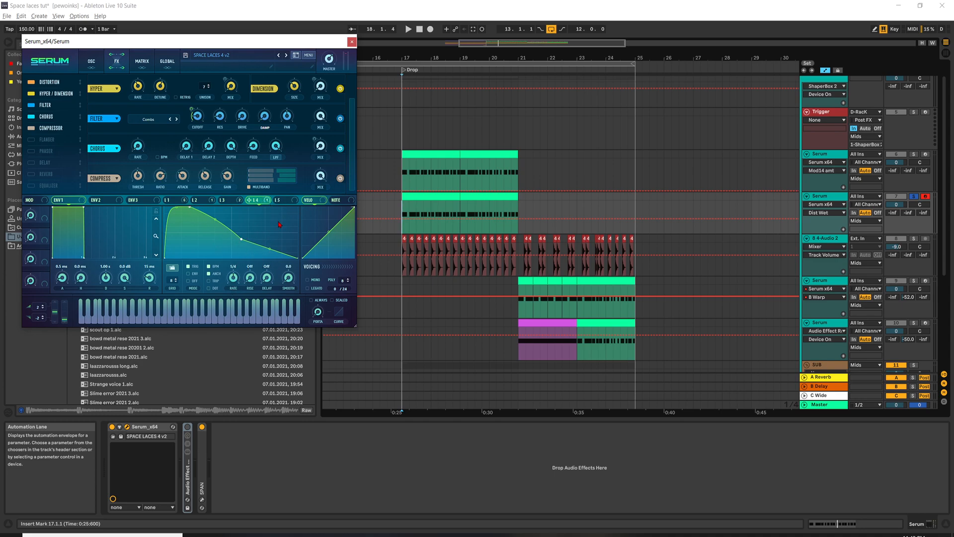
pyautogui.moveTo(195, 107)
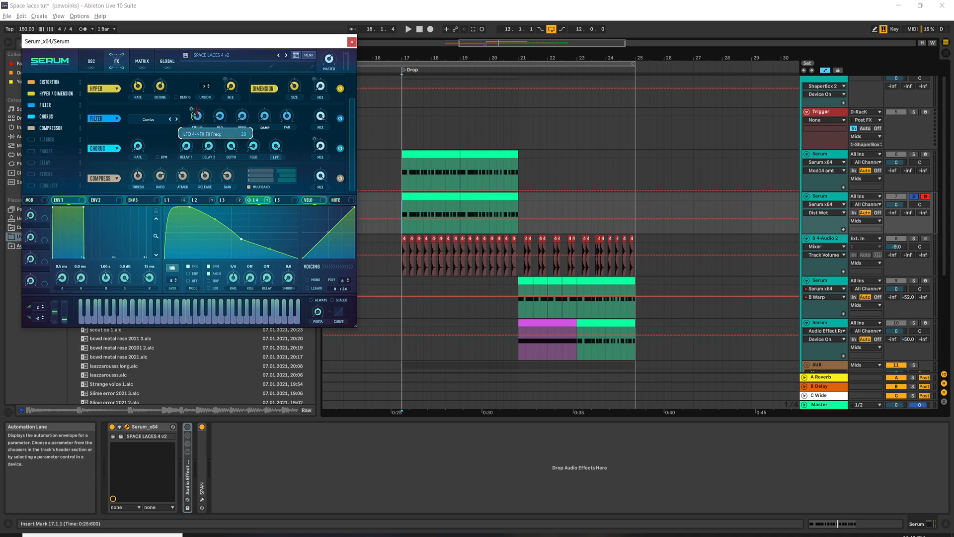
pyautogui.click(222, 116)
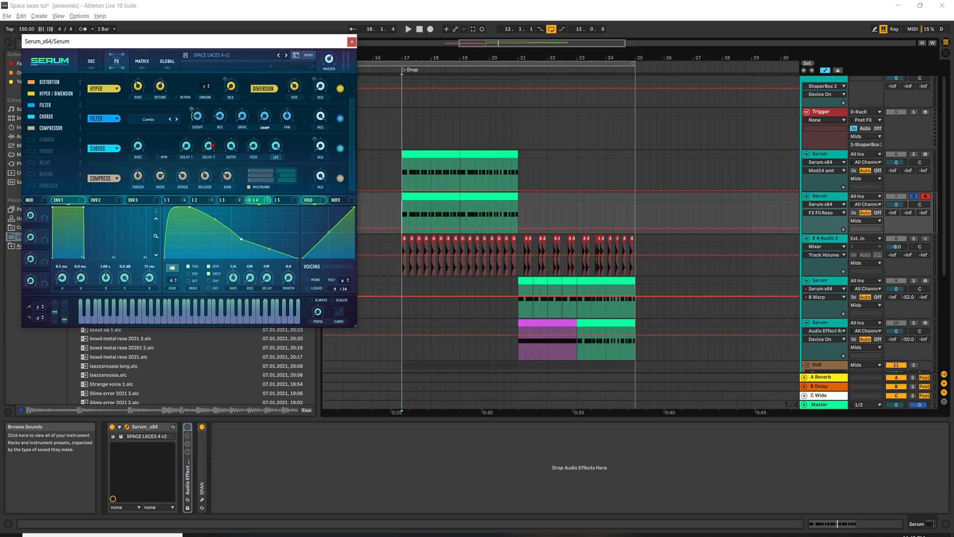
# Step: Examine the Chorus depth, feedback, low-pass filter and LFO 1 mix modulation, and the Compressor's gain
pyautogui.click(232, 145)
pyautogui.click(259, 150)
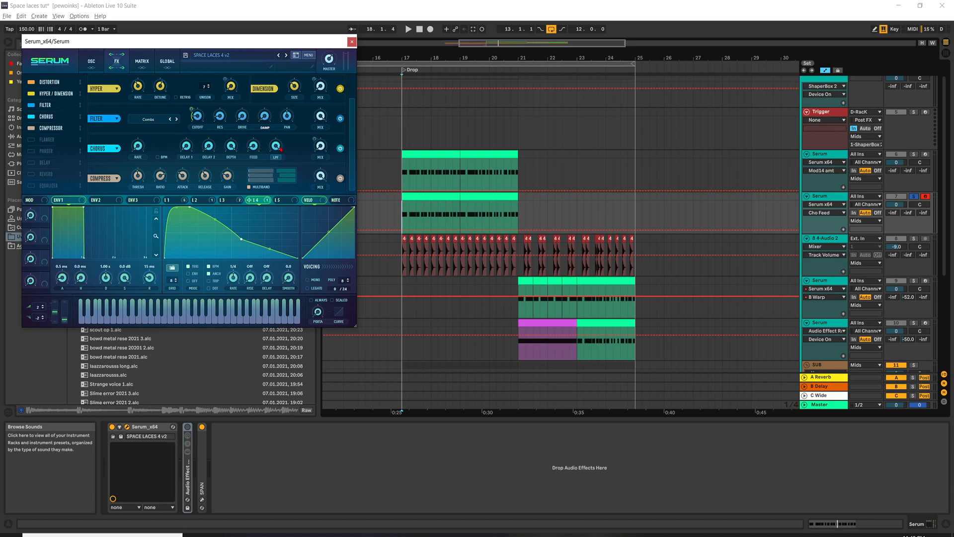
pyautogui.click(281, 149)
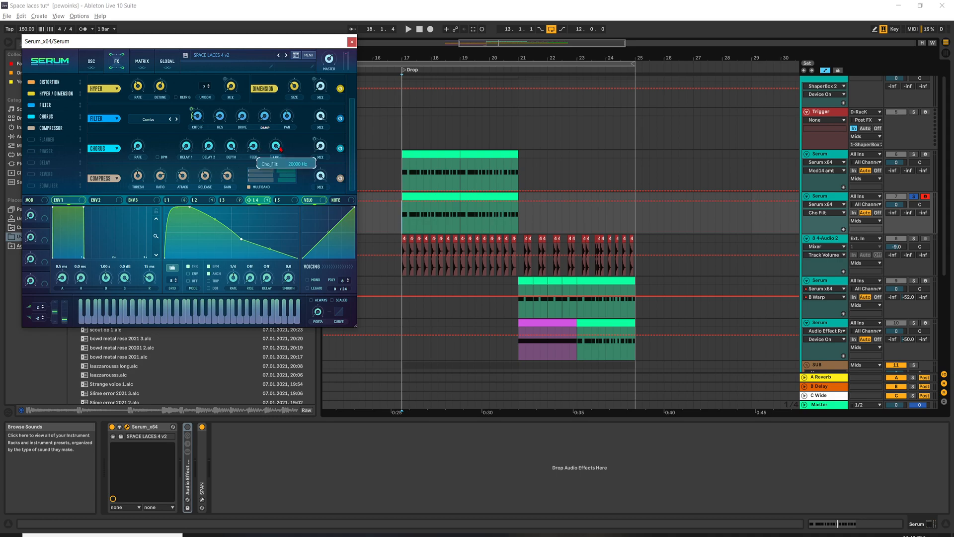
pyautogui.click(223, 203)
pyautogui.click(200, 203)
pyautogui.click(180, 203)
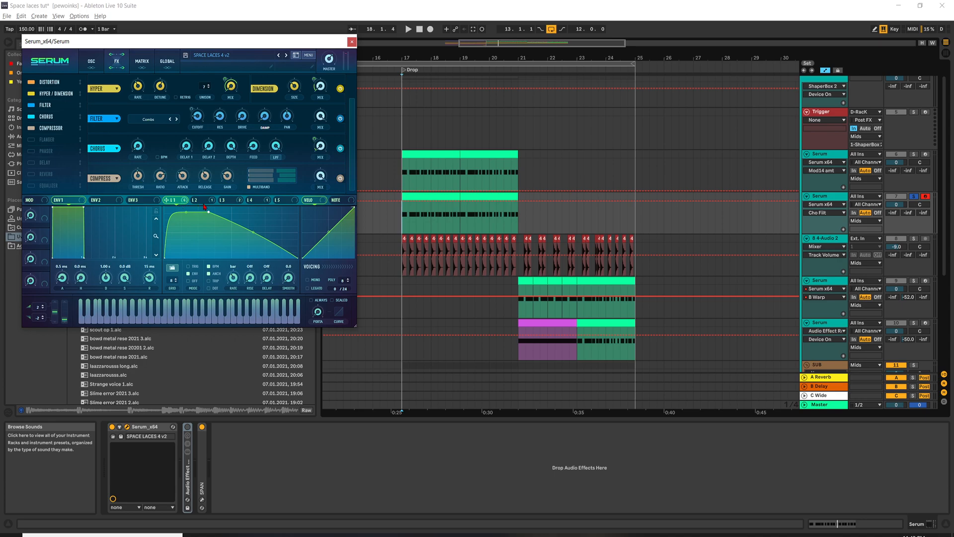
pyautogui.moveTo(315, 142)
pyautogui.rightClick(316, 143)
pyautogui.click(313, 140)
pyautogui.click(231, 182)
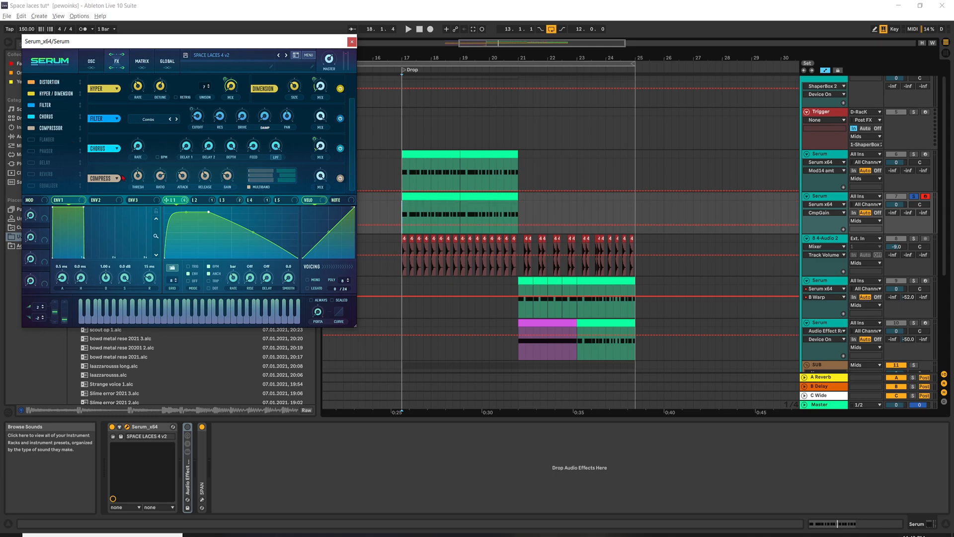
# Step: View LFO 5 on the oscillator page and close the Serum window
pyautogui.click(92, 61)
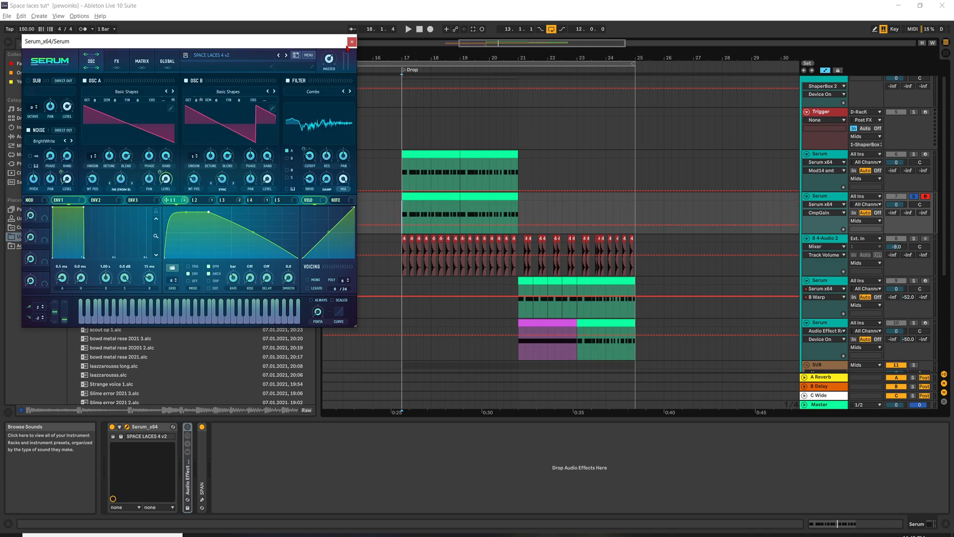
pyautogui.click(276, 199)
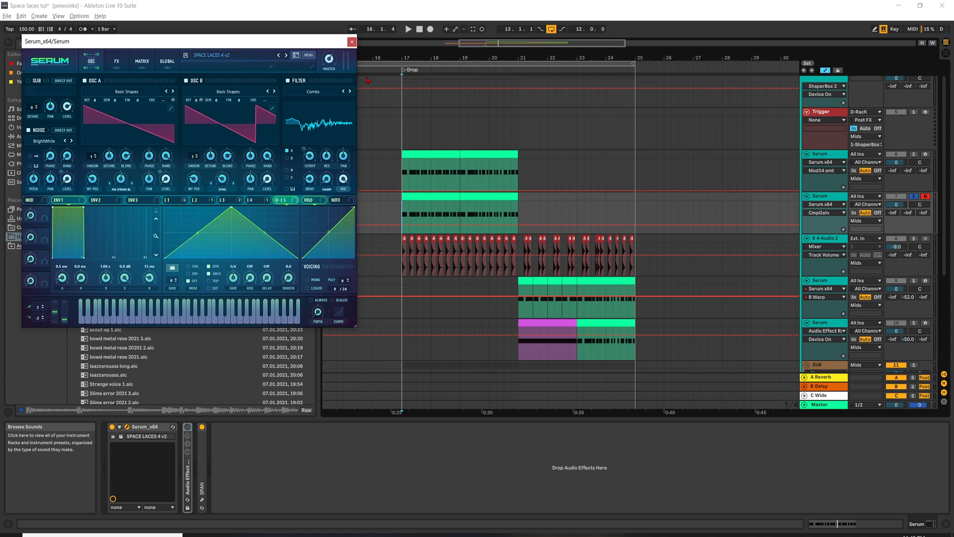
pyautogui.click(351, 43)
# Step: Solo the 8 4-Audio 2 track instead of the second Serum track and play it from bar 17
pyautogui.moveTo(412, 203); pyautogui.dragTo(518, 172)
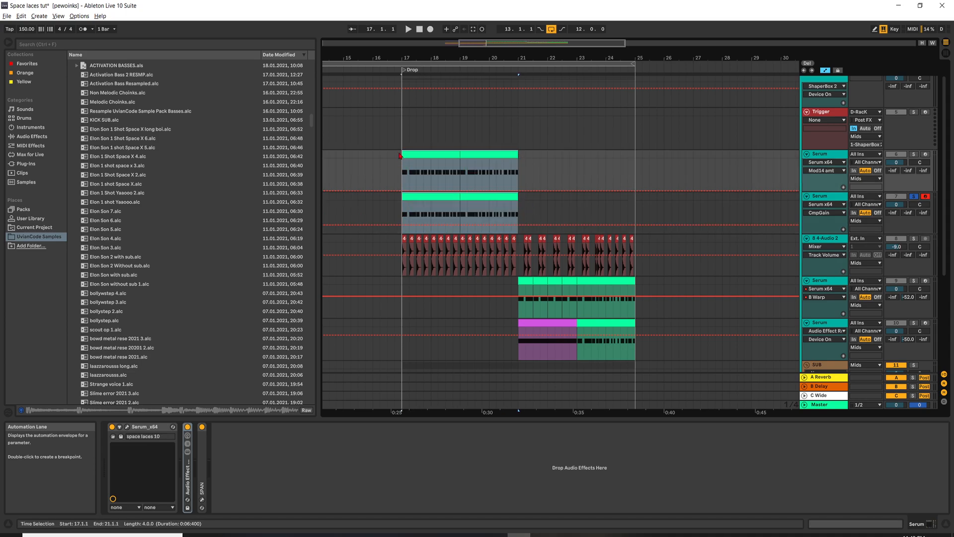
pyautogui.click(914, 244)
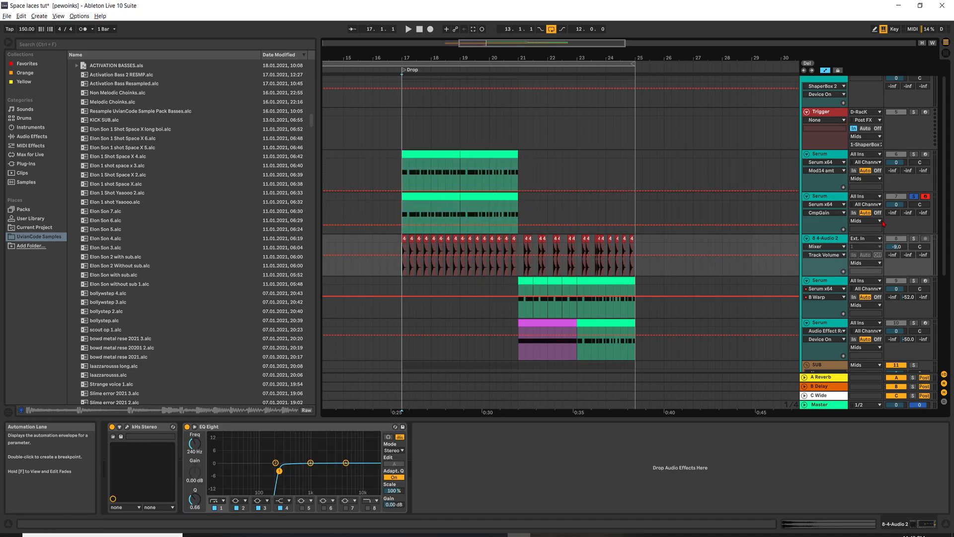
pyautogui.click(913, 239)
pyautogui.press('space')
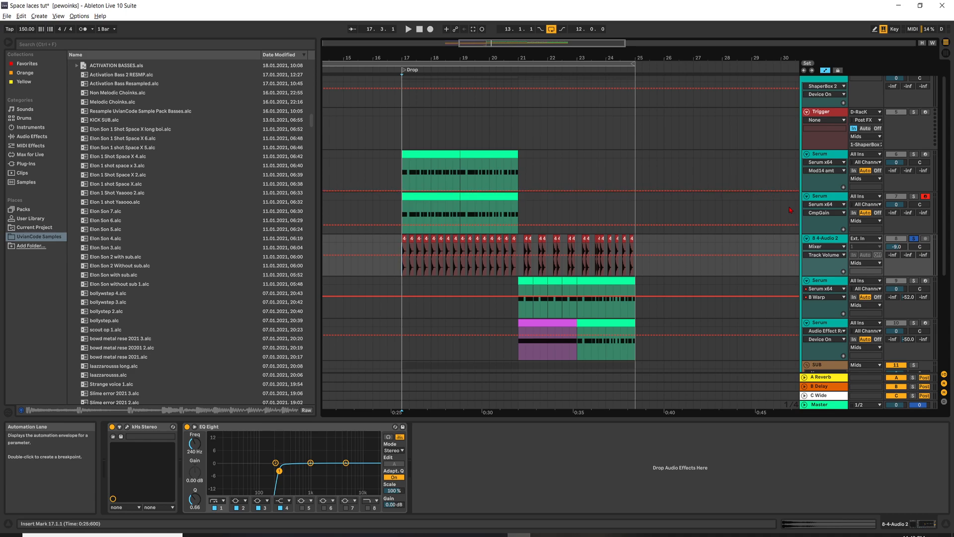
# Step: View the MIDI notes of the third Serum track's first clip, starting at bar 21
pyautogui.moveTo(402, 249); pyautogui.dragTo(519, 244)
pyautogui.click(563, 290)
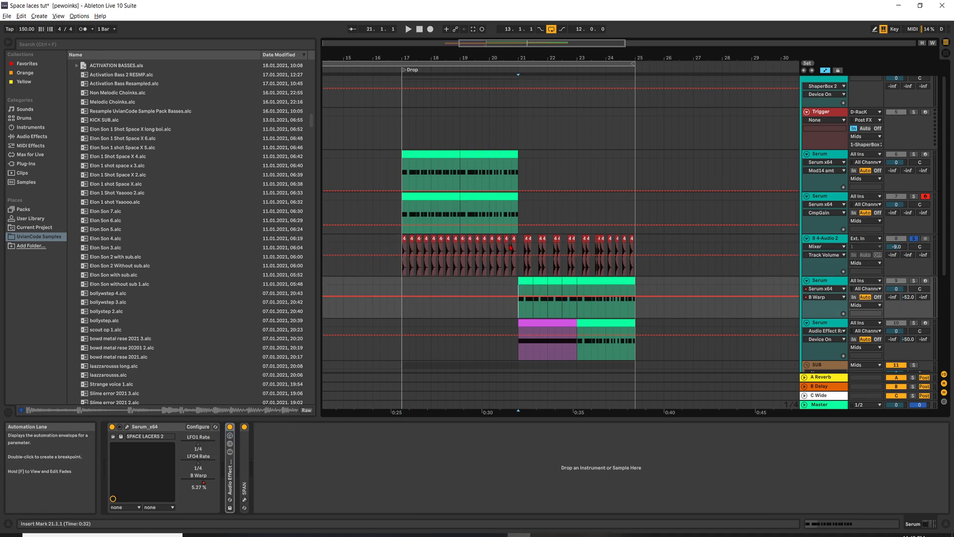
pyautogui.click(526, 281)
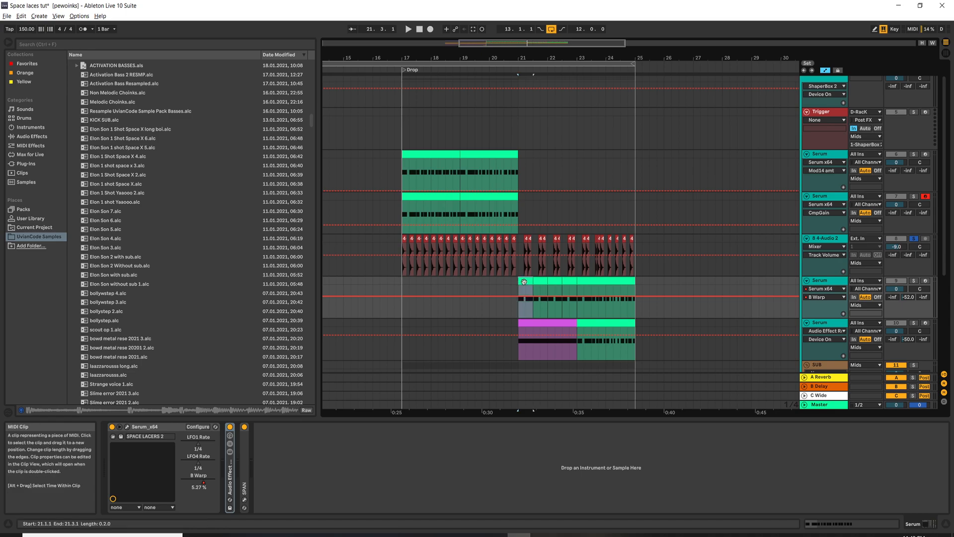
pyautogui.hotkey('shift', 'Tab')
# Step: Solo the third Serum track and open its SPACE LACERS 2 patch
pyautogui.click(913, 277)
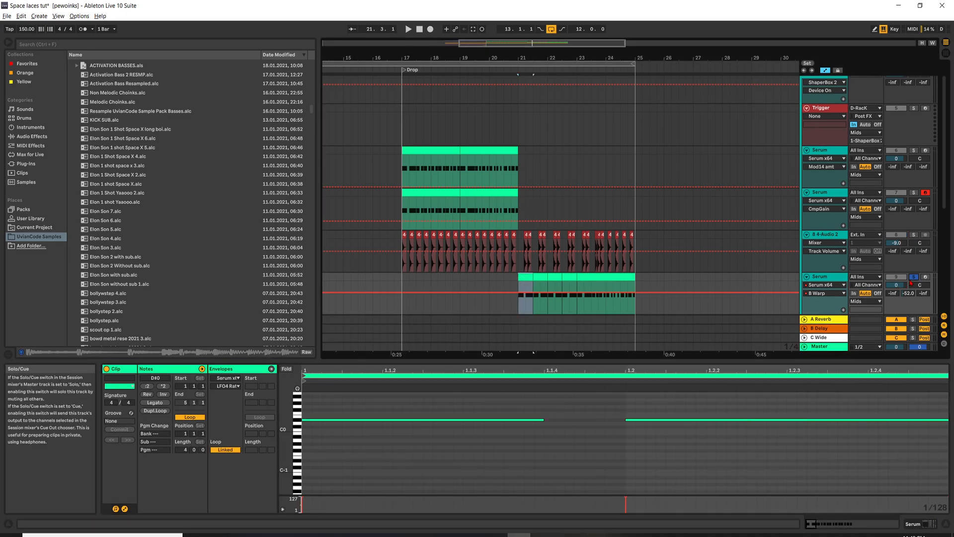
pyautogui.click(833, 284)
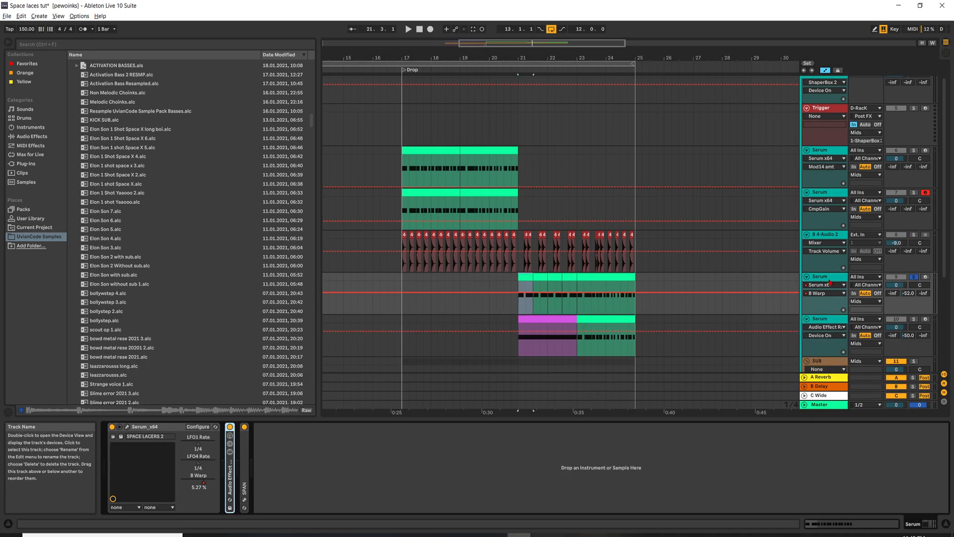
pyautogui.click(127, 426)
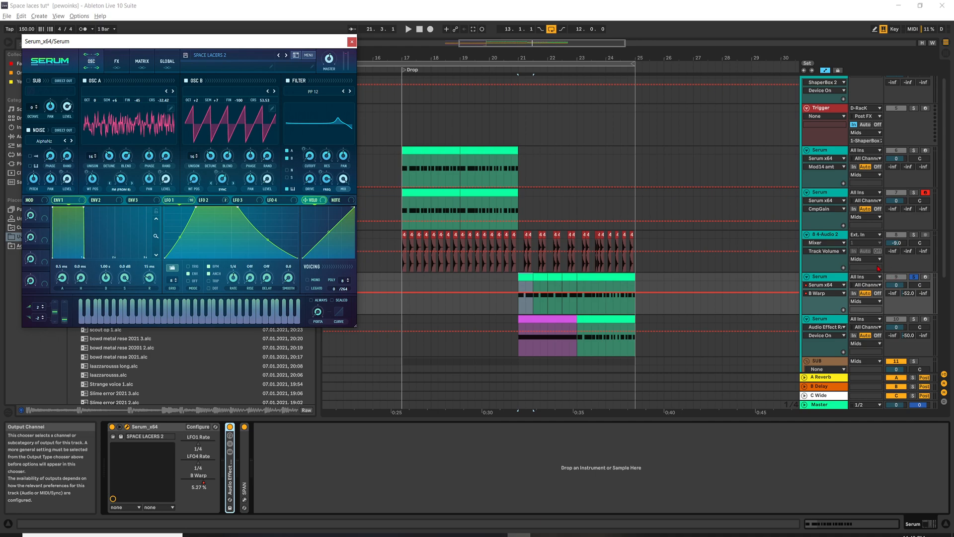
# Step: Play the third Serum track from bar 21 and turn off its solo
pyautogui.click(524, 239)
pyautogui.press('space')
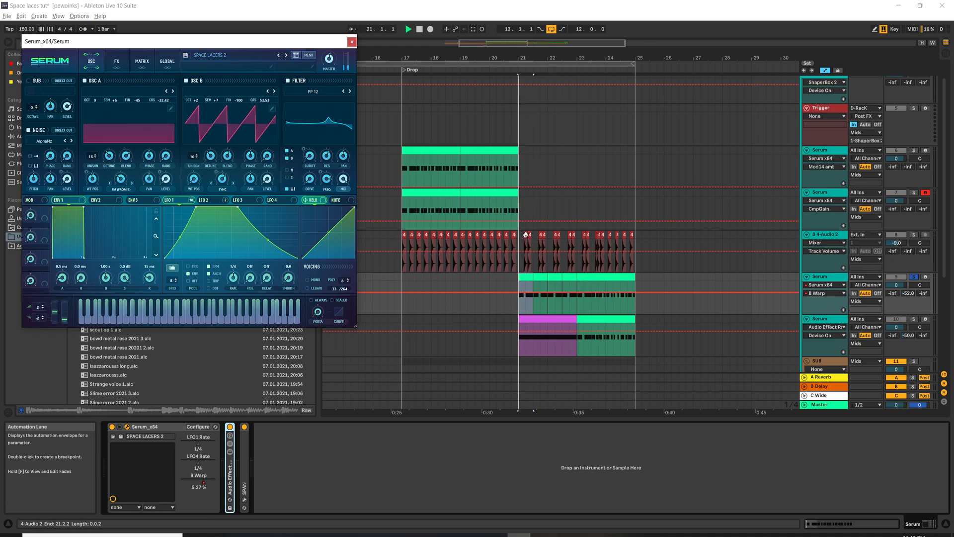
pyautogui.press('space')
pyautogui.press('space')
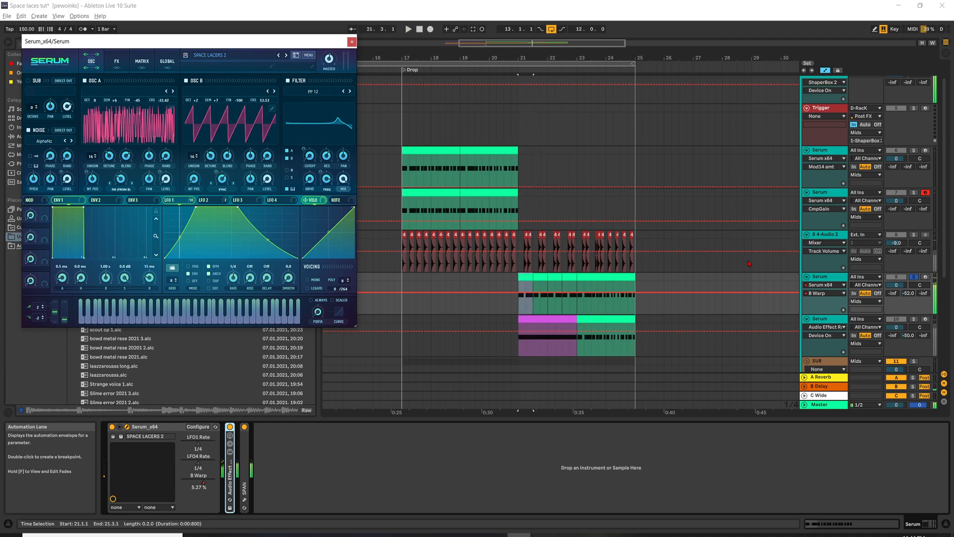
pyautogui.click(914, 276)
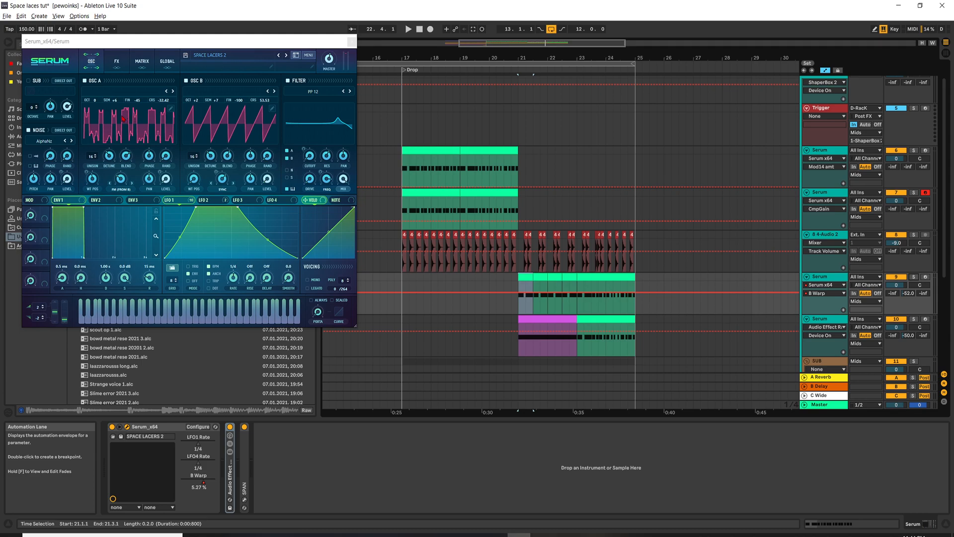
# Step: Reposition the Serum window and examine OSC A's FM warp amount and pitch settings
pyautogui.moveTo(81, 44); pyautogui.dragTo(147, 49)
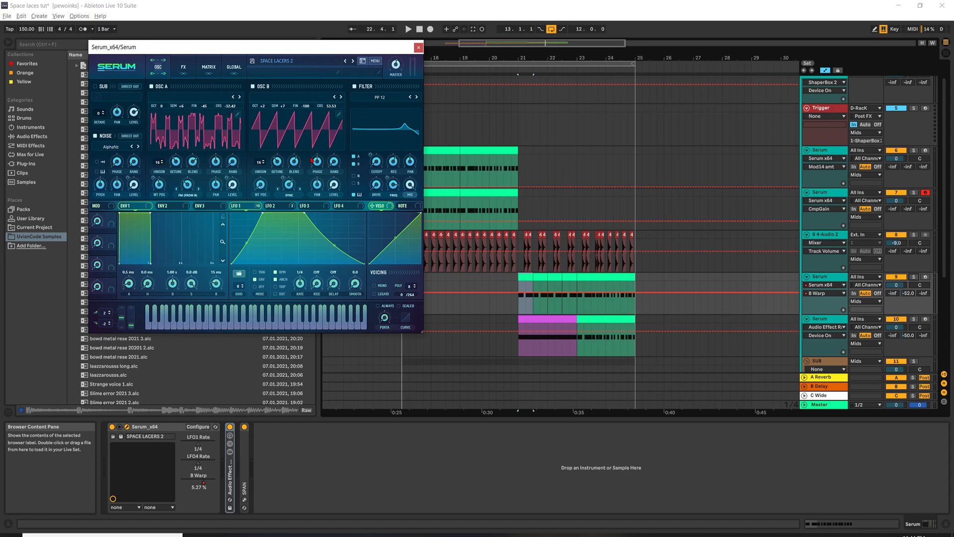
pyautogui.click(188, 184)
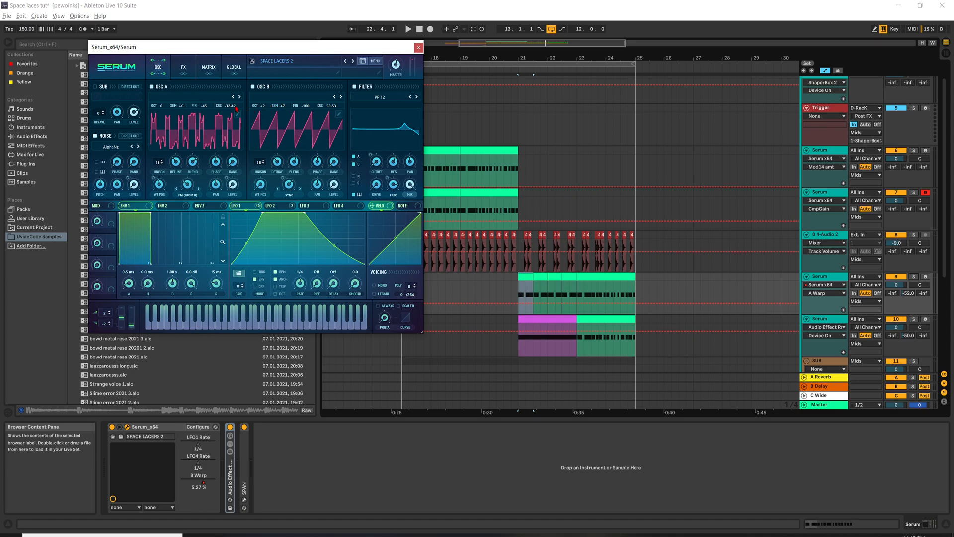
pyautogui.moveTo(237, 108)
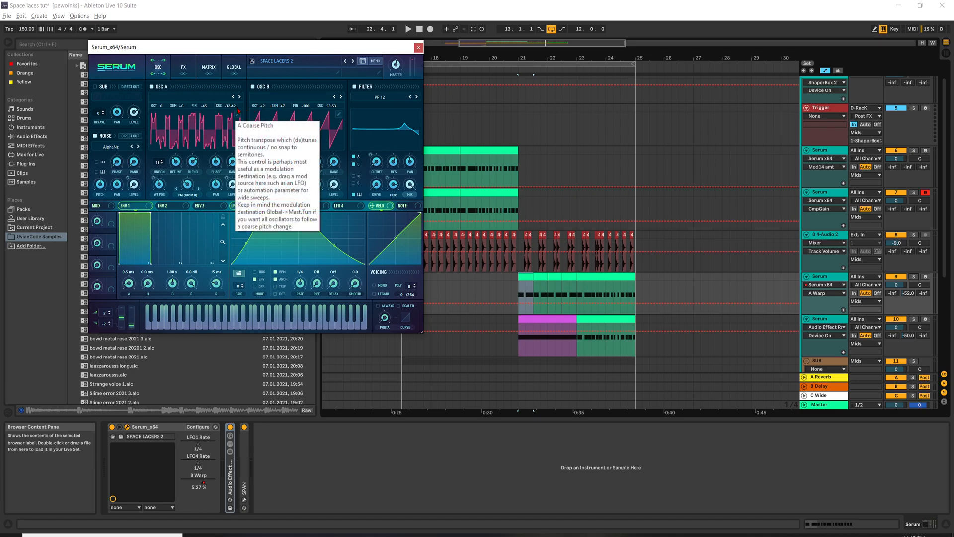
pyautogui.moveTo(206, 109)
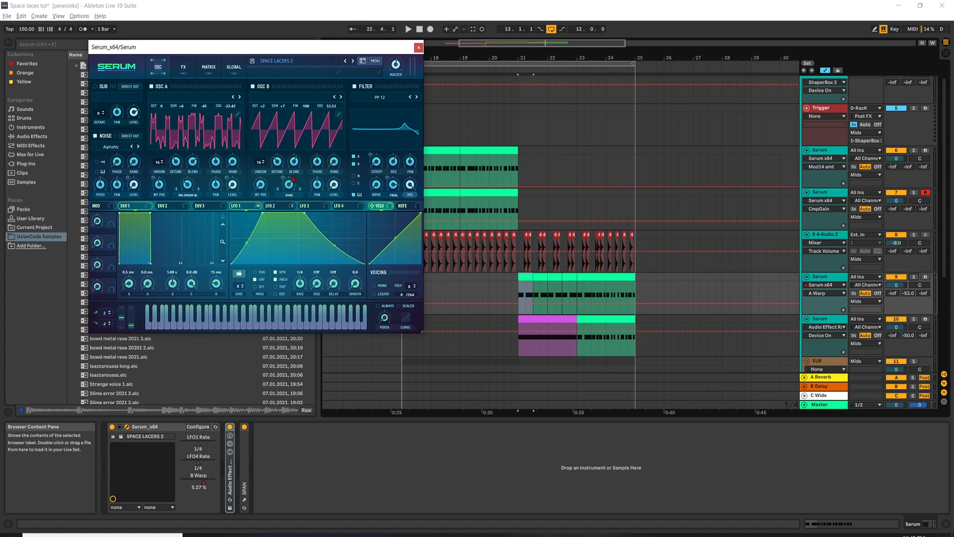
# Step: Examine LFO 2's modulation of OSC B's Sync warp, and open the patch's effects chain
pyautogui.click(267, 207)
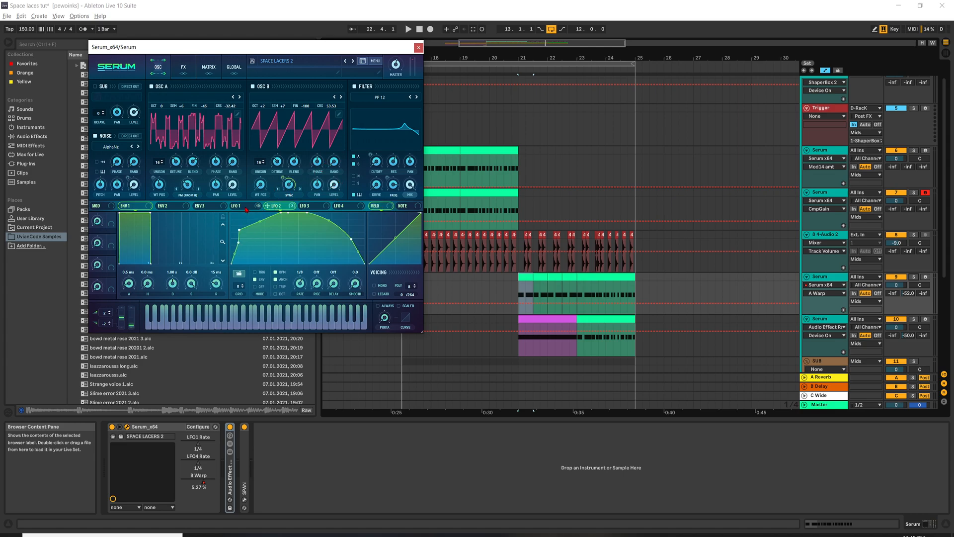
pyautogui.moveTo(285, 178)
pyautogui.click(184, 70)
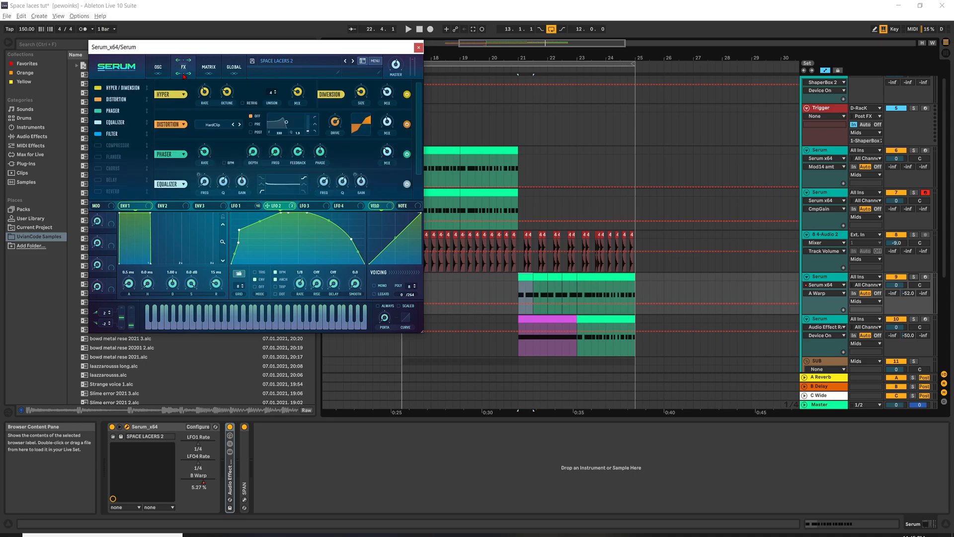
# Step: Examine the oscillator page's filter type, cutoff, resonance and Fil Var settings, and LFO 1's modulation of the filter
pyautogui.click(157, 70)
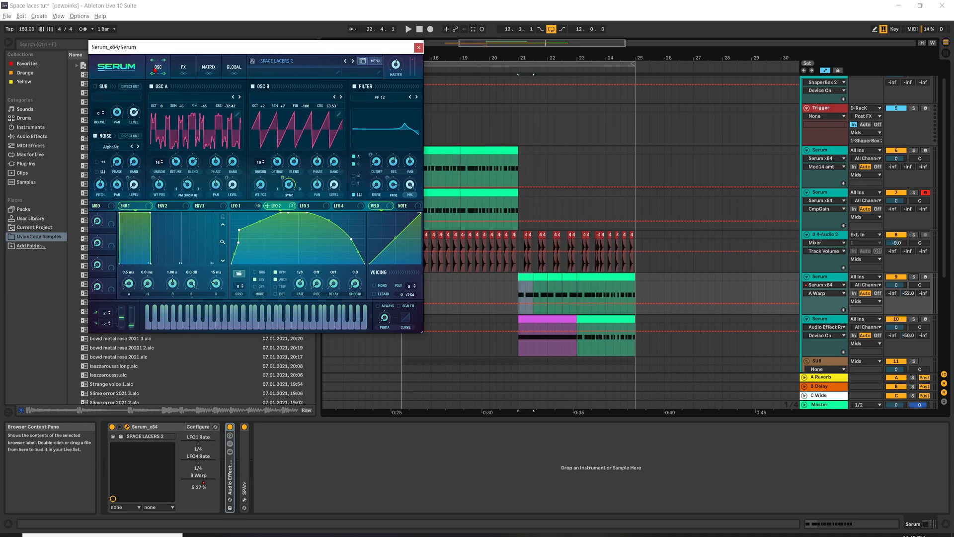
pyautogui.click(248, 208)
pyautogui.click(388, 101)
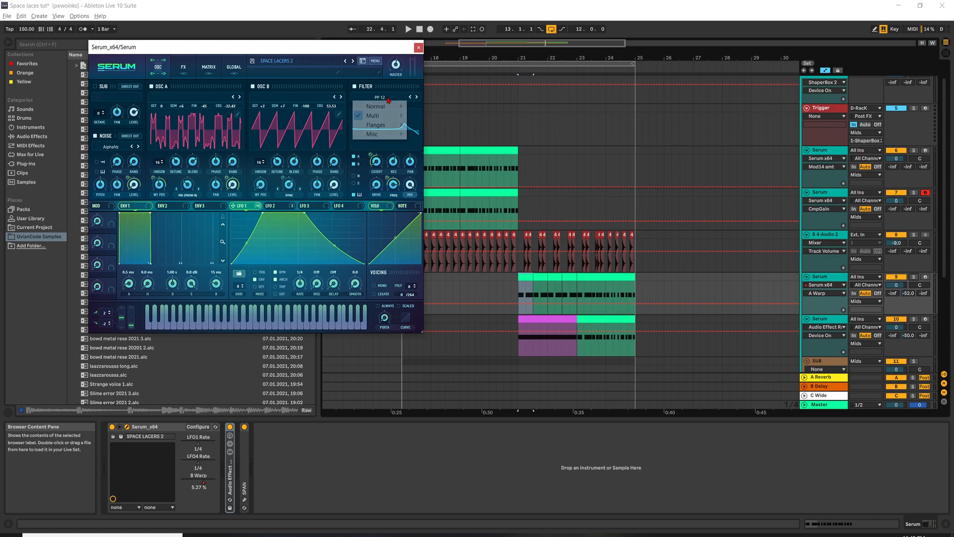
pyautogui.moveTo(395, 118)
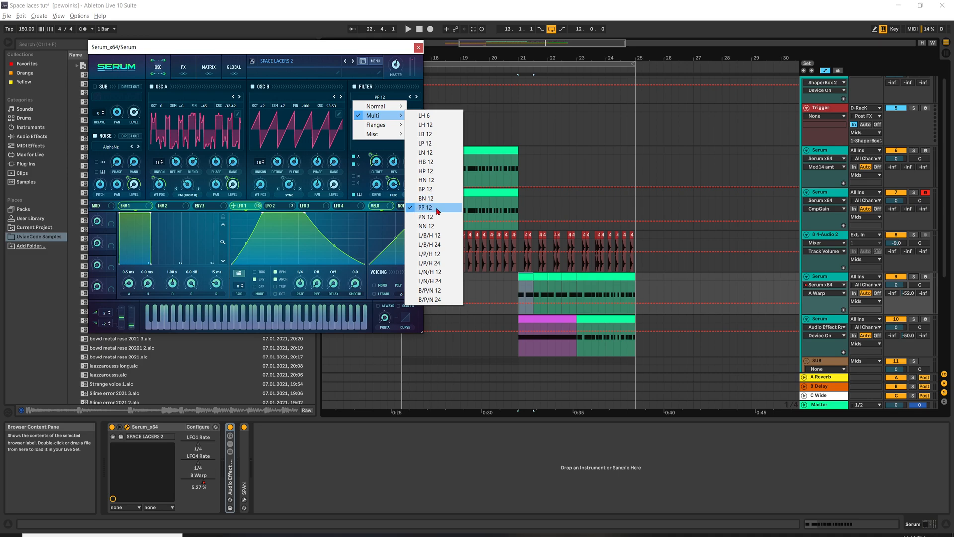
pyautogui.click(373, 93)
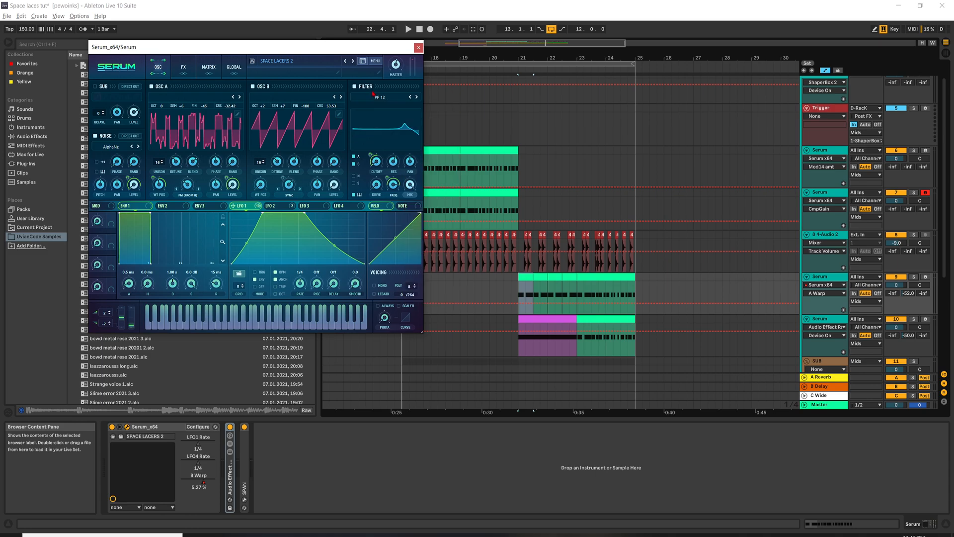
pyautogui.click(378, 160)
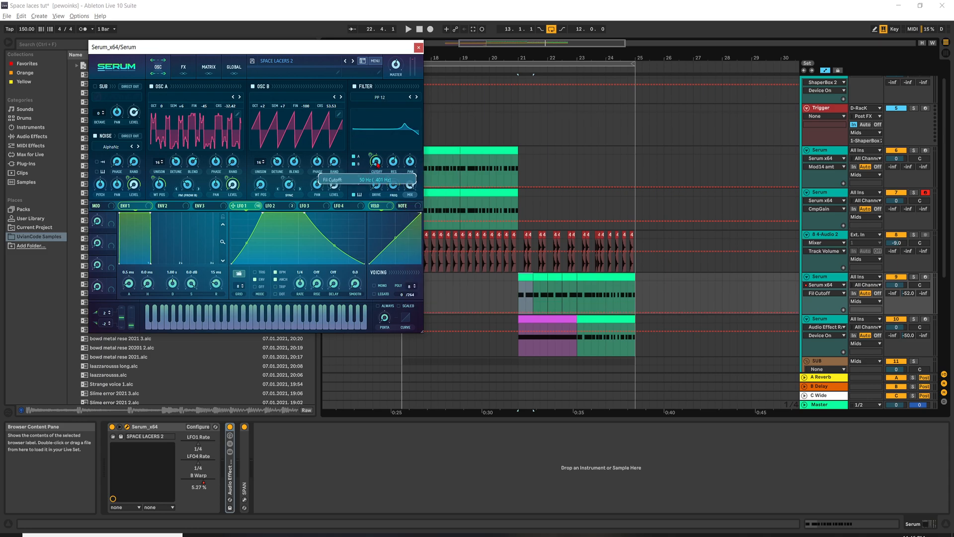
pyautogui.moveTo(370, 154)
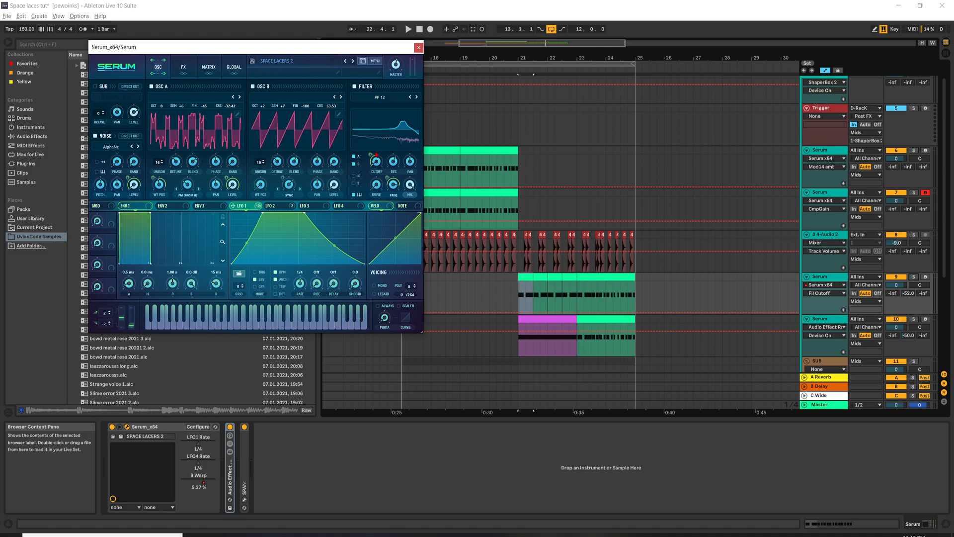
pyautogui.click(394, 162)
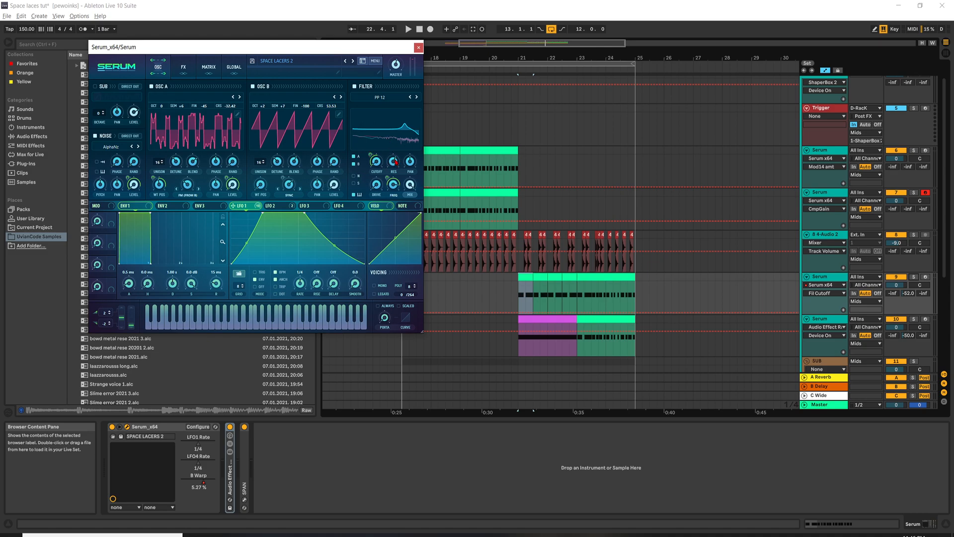
pyautogui.click(395, 188)
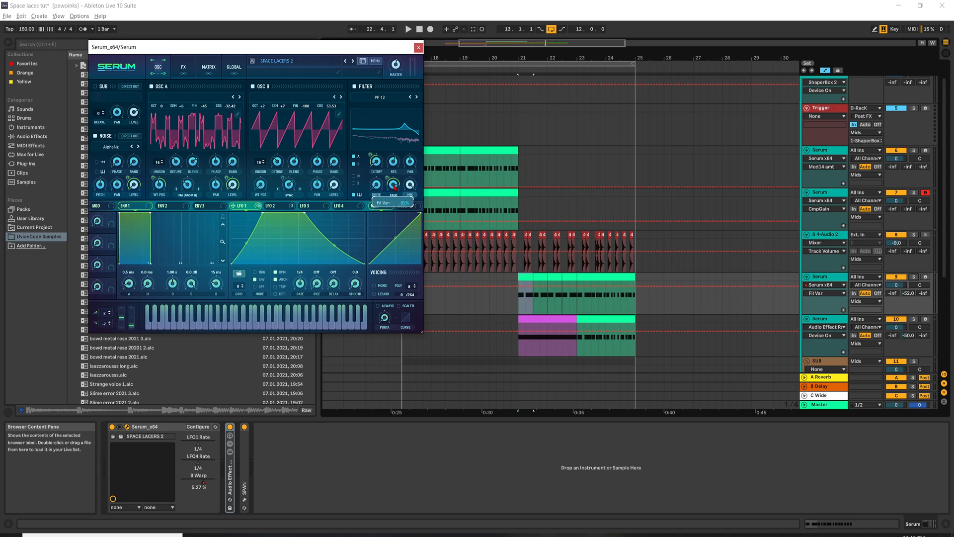
pyautogui.moveTo(388, 180)
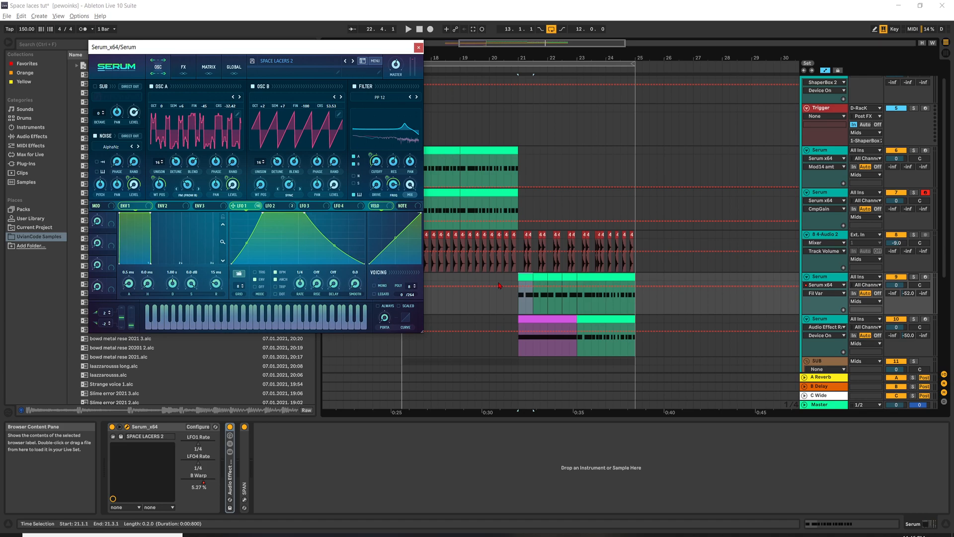
# Step: Arm the third Serum track and audition the SPACE LACERS 2 patch with computer keyboard notes in different octaves
pyautogui.click(926, 277)
pyautogui.press('z')
pyautogui.press('a')
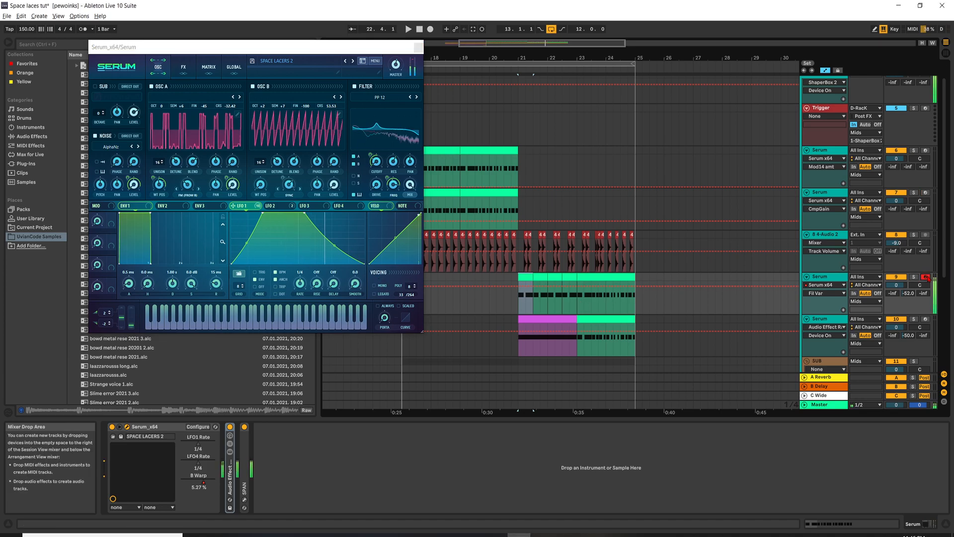
pyautogui.press('x')
pyautogui.press('x')
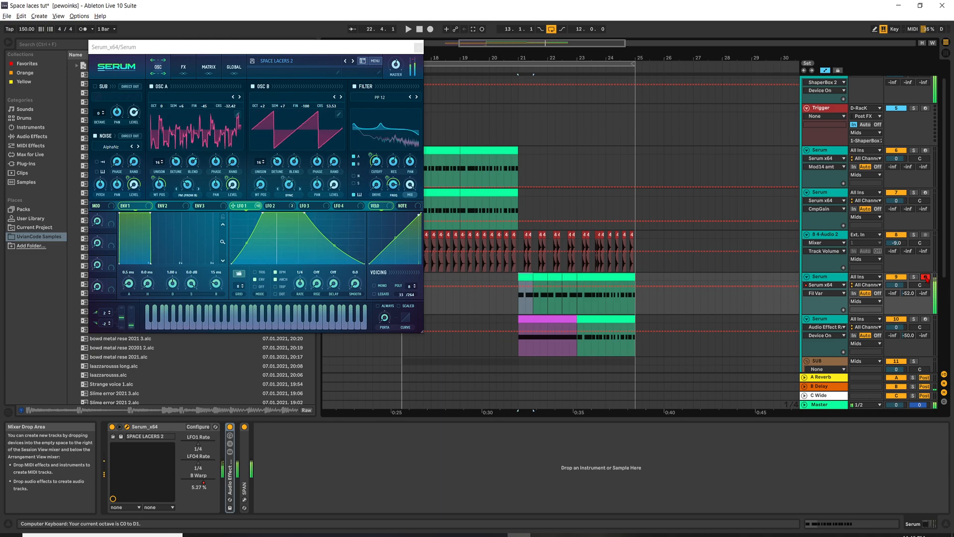
# Step: Examine LFO 2, the Dimension size and mix, and the Distortion effect's type, drive and mix
pyautogui.click(276, 206)
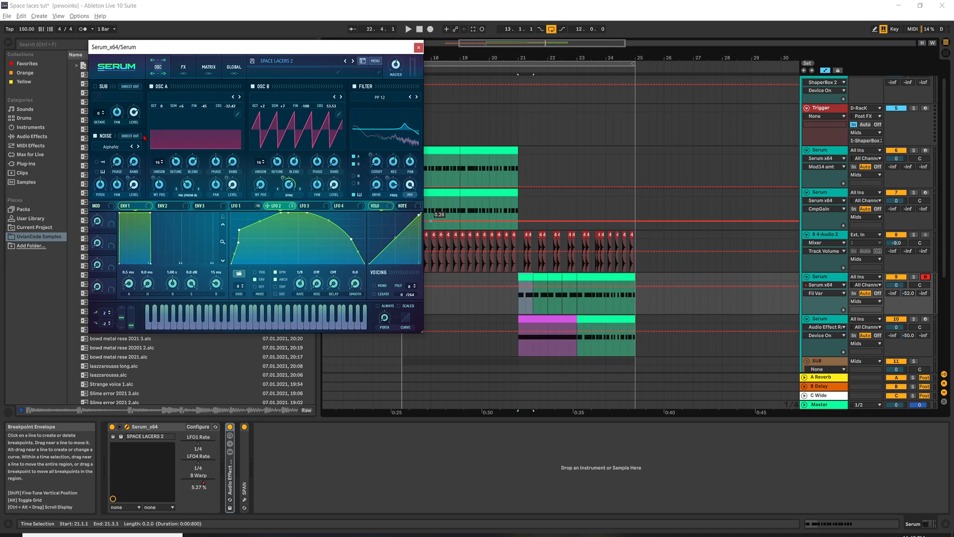
pyautogui.click(184, 70)
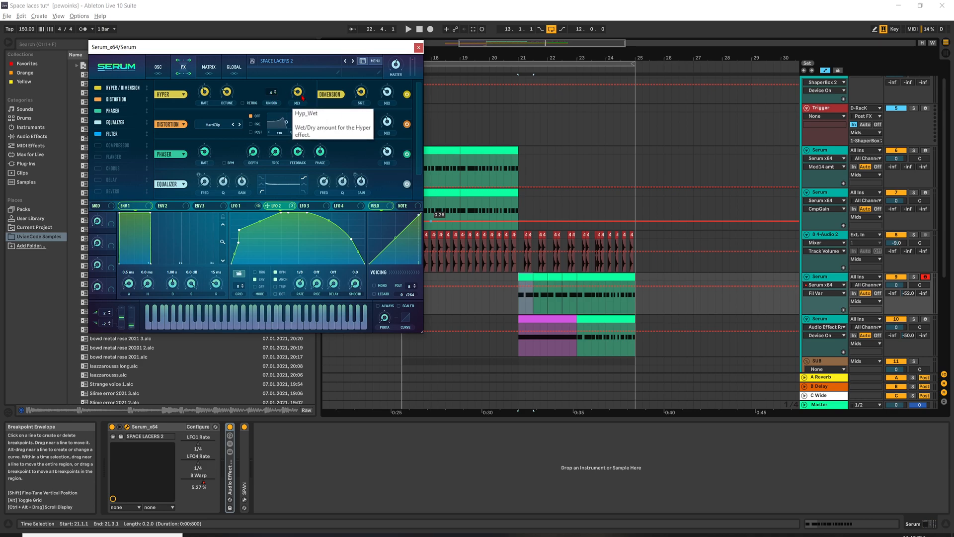
pyautogui.click(365, 99)
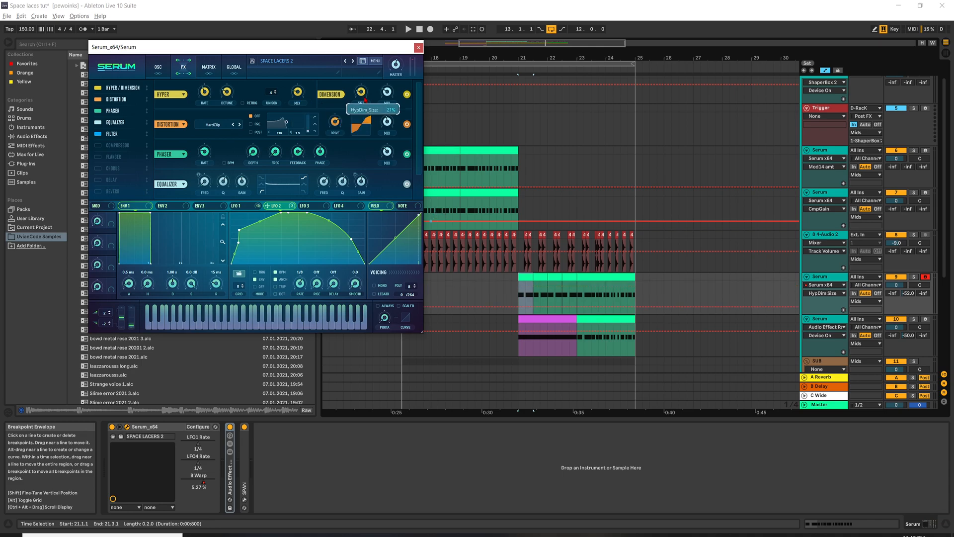
pyautogui.click(391, 98)
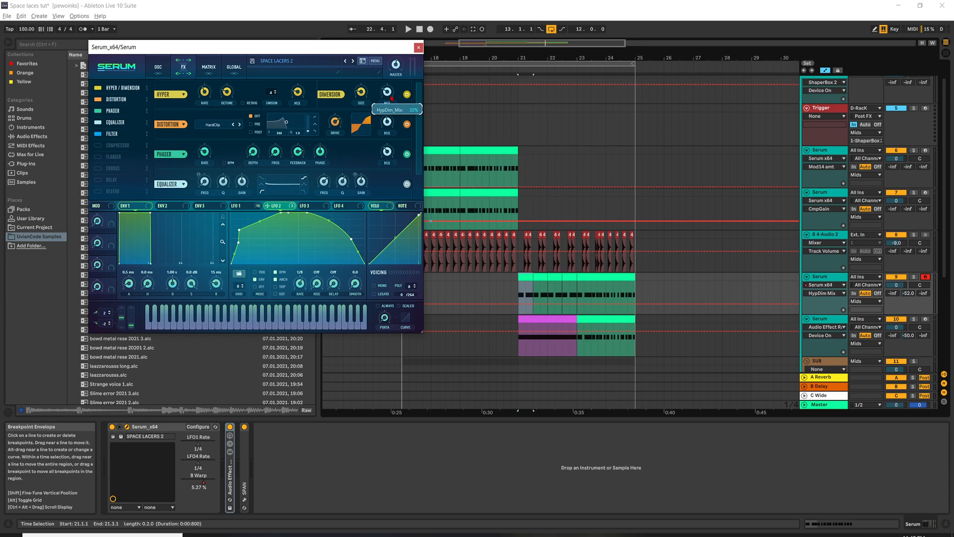
pyautogui.click(220, 129)
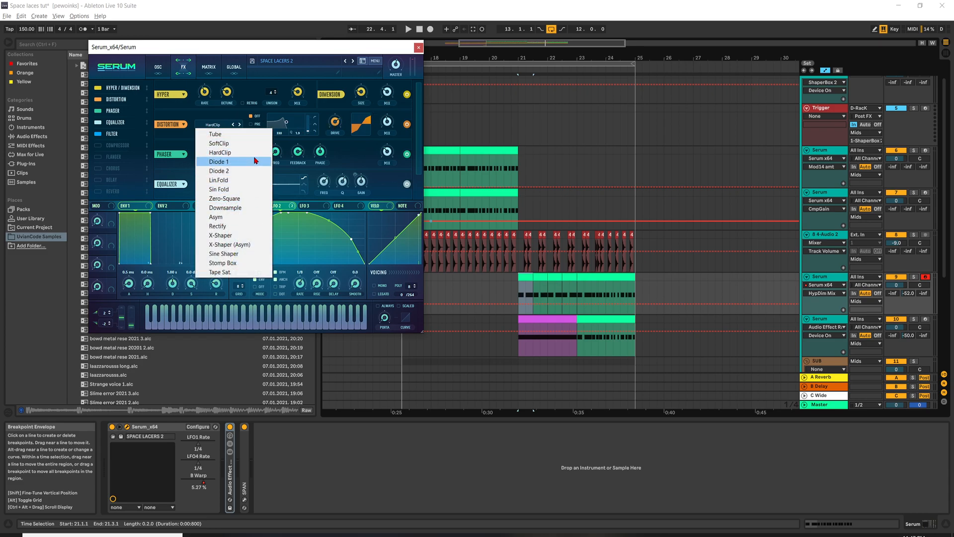
pyautogui.click(336, 124)
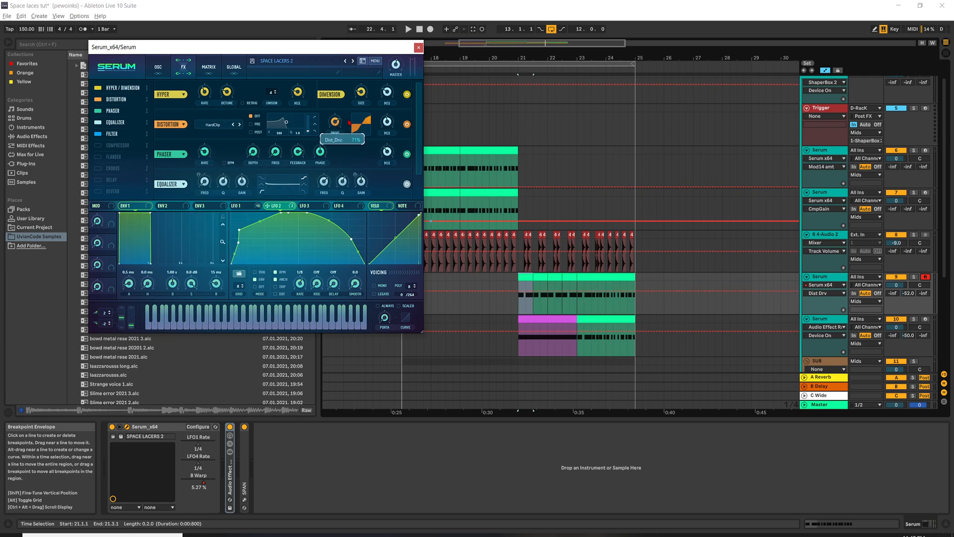
pyautogui.click(387, 123)
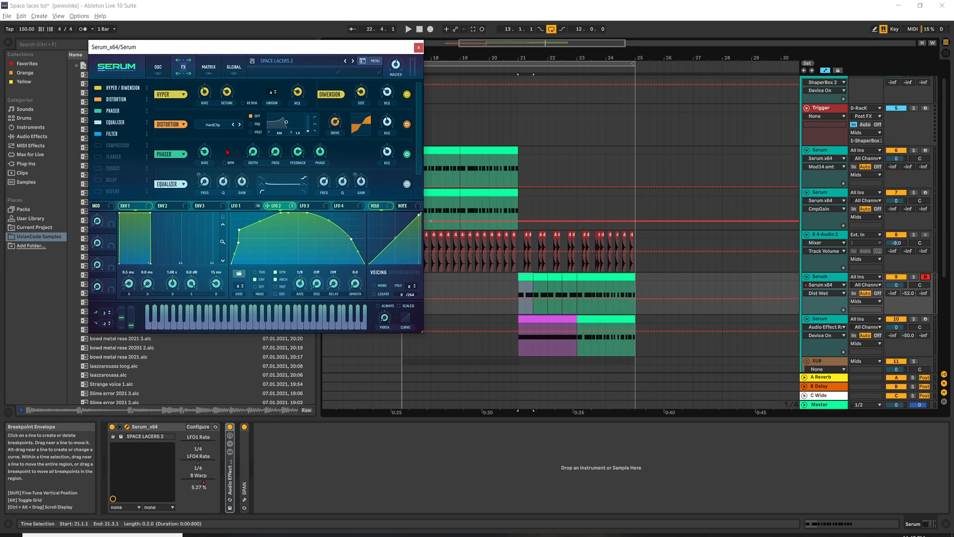
# Step: Examine the Phaser's rate and mix, and the Equalizer's frequency, Q and gain settings with LFO 1 displayed
pyautogui.click(206, 154)
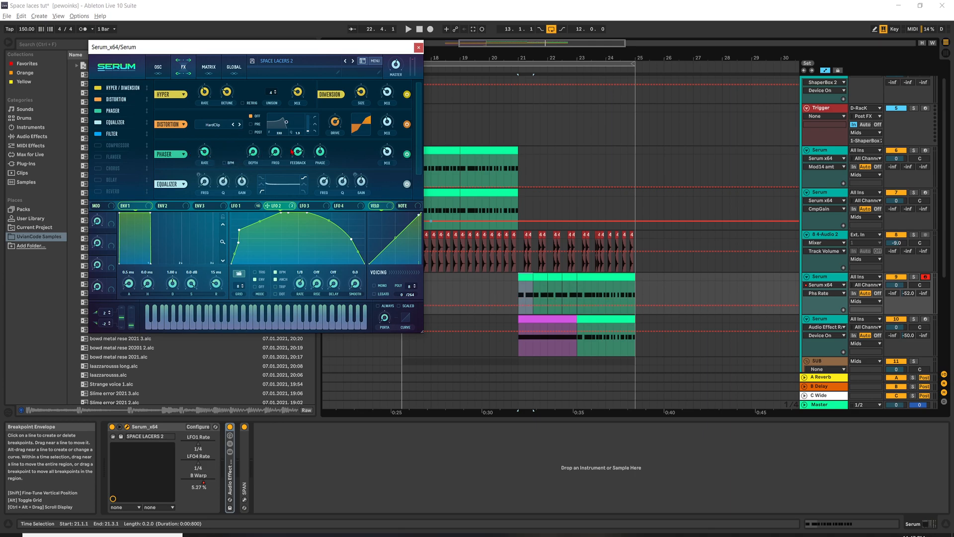
pyautogui.click(393, 155)
pyautogui.moveTo(419, 151); pyautogui.dragTo(419, 179)
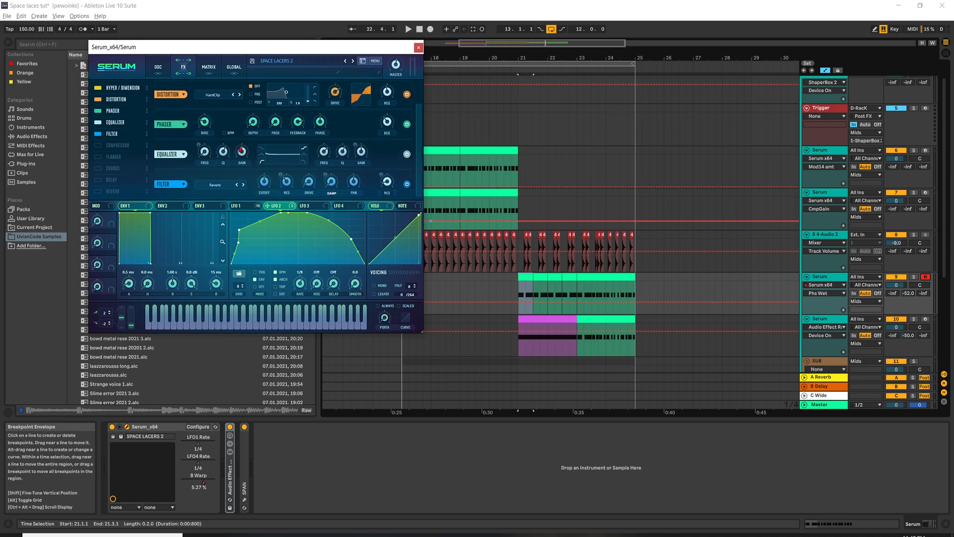
pyautogui.click(256, 206)
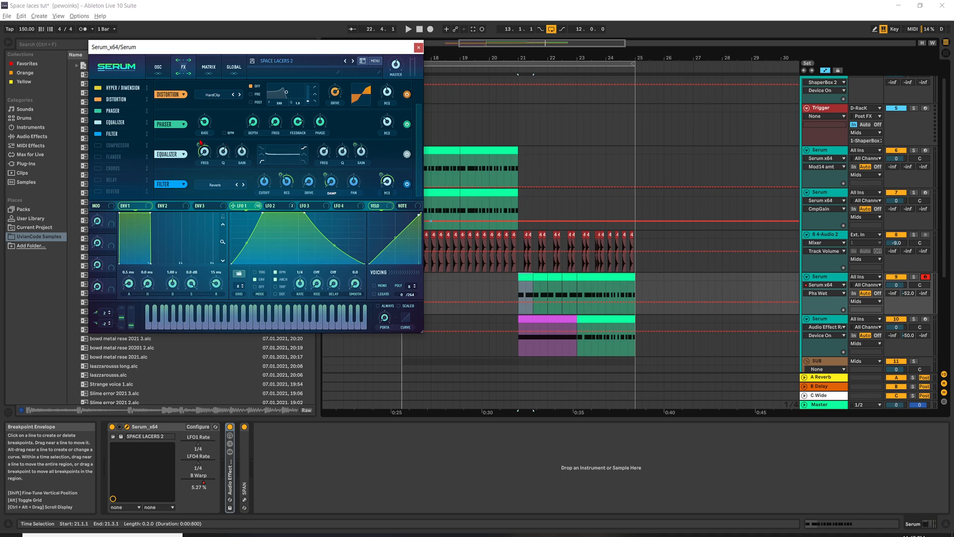
pyautogui.click(224, 152)
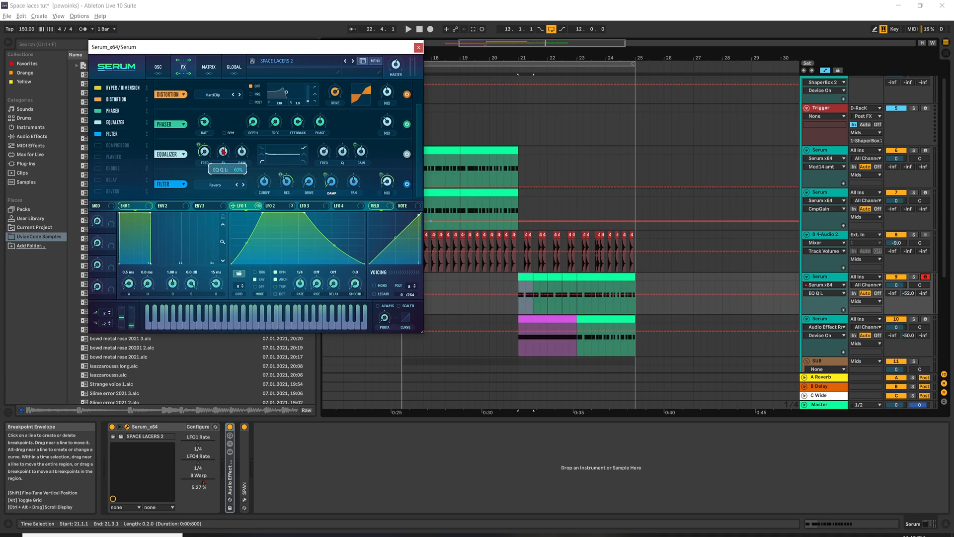
pyautogui.click(246, 154)
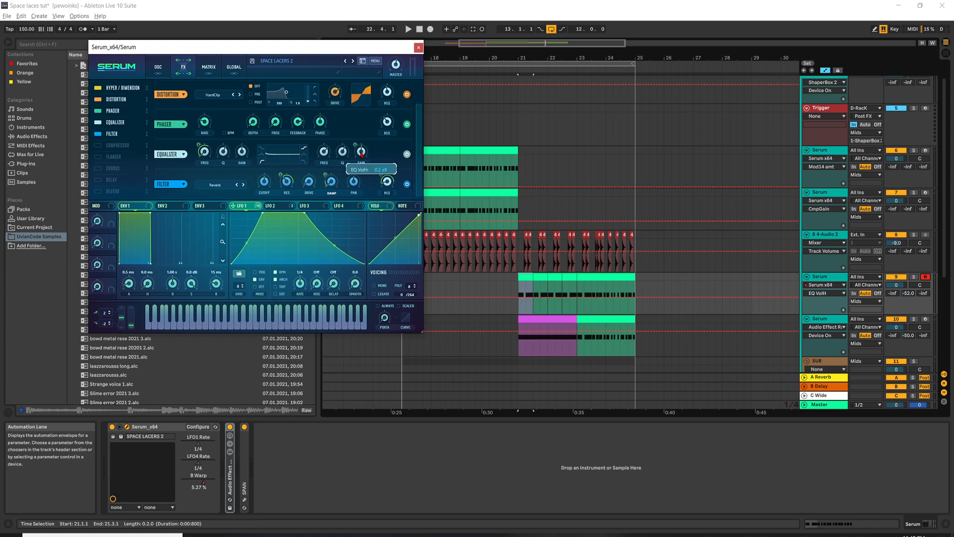
pyautogui.click(323, 155)
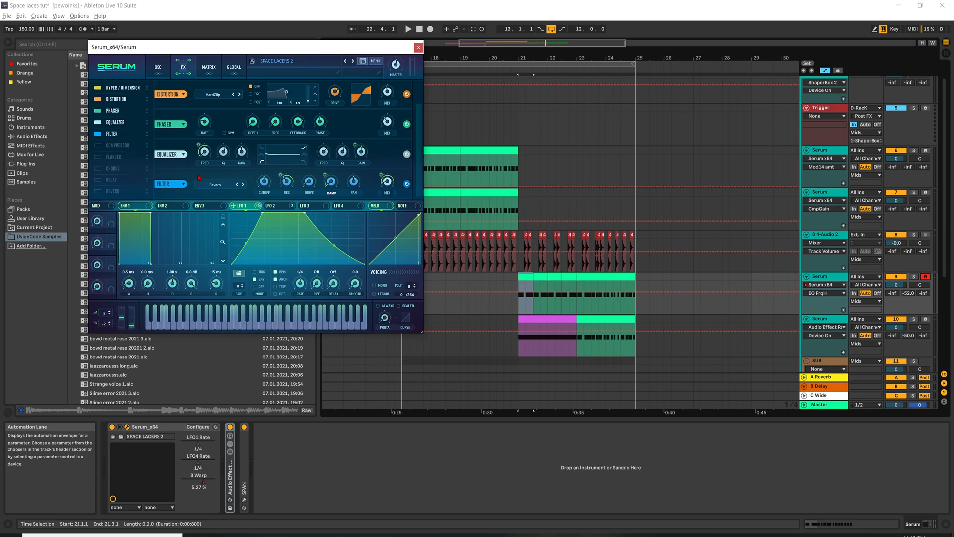
# Step: Examine the effects Filter's cutoff, resonance, damp and mix settings and their LFO 1 modulation
pyautogui.click(264, 188)
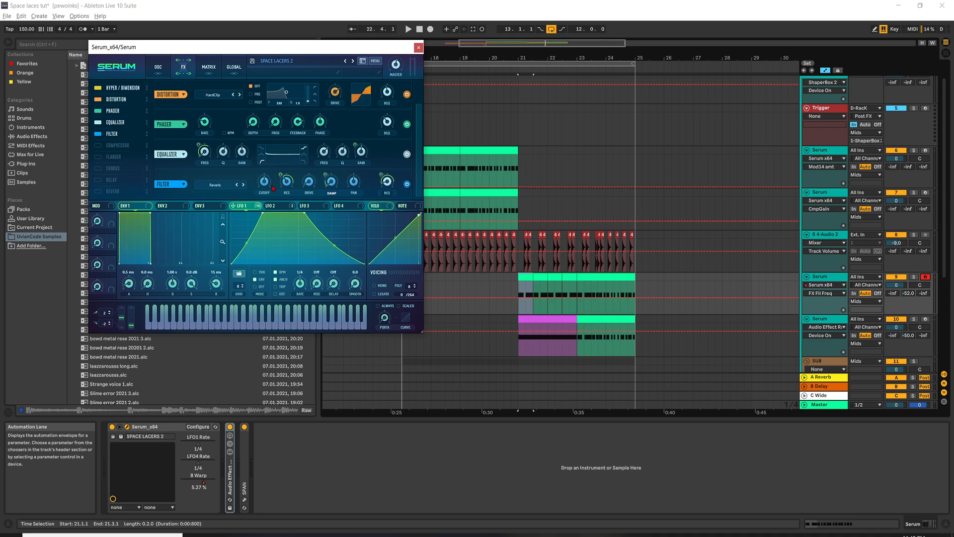
pyautogui.click(286, 186)
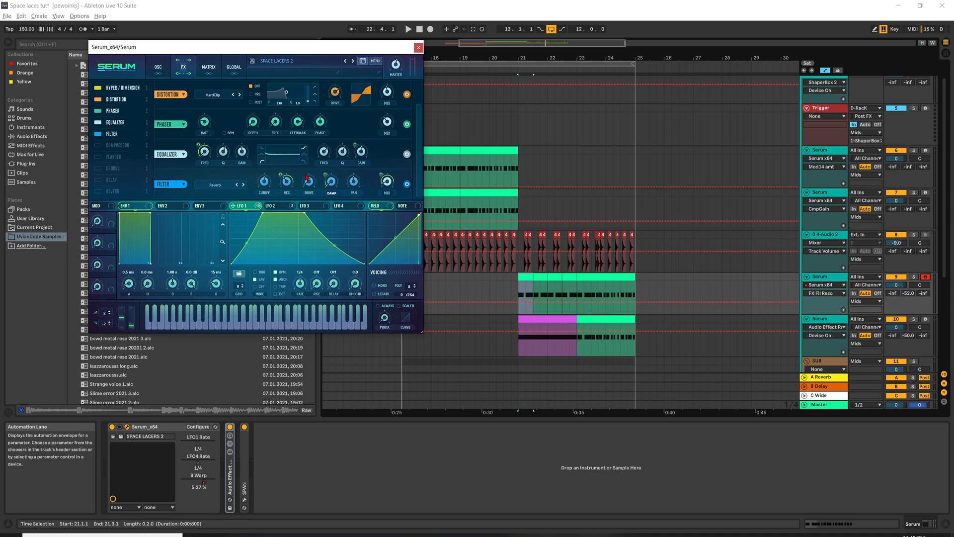
pyautogui.moveTo(324, 177)
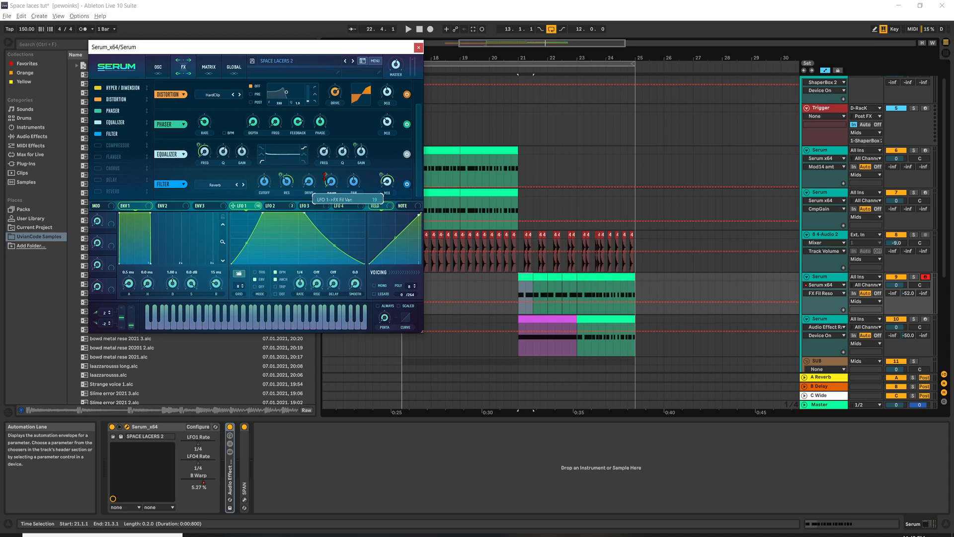
pyautogui.click(388, 183)
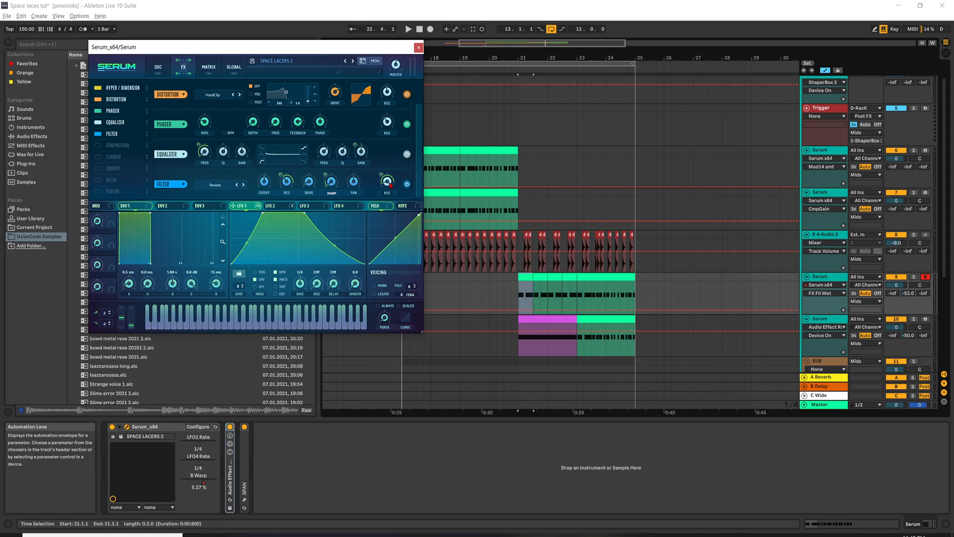
pyautogui.moveTo(389, 184)
# Step: Close the Serum window and fold the SUB group track
pyautogui.click(418, 47)
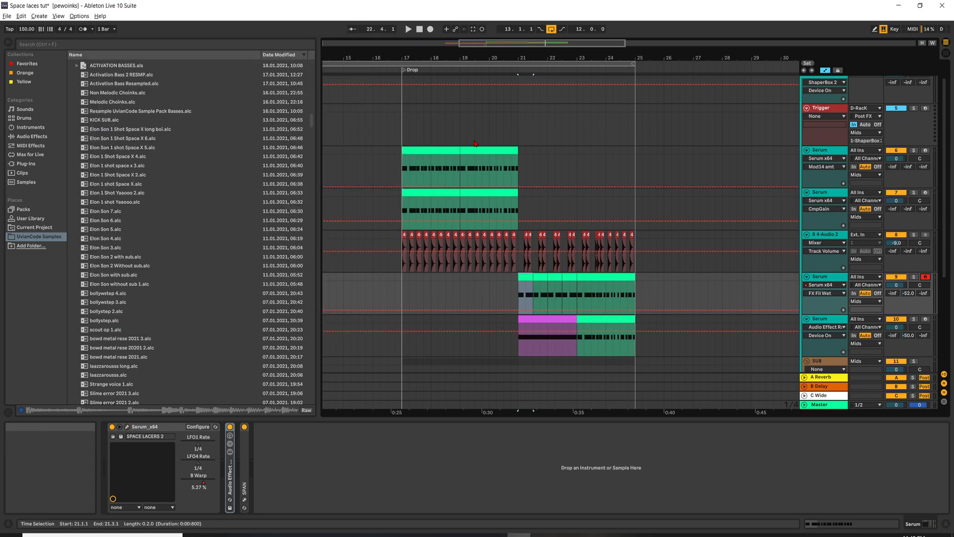
pyautogui.scroll(-3, 586, 264)
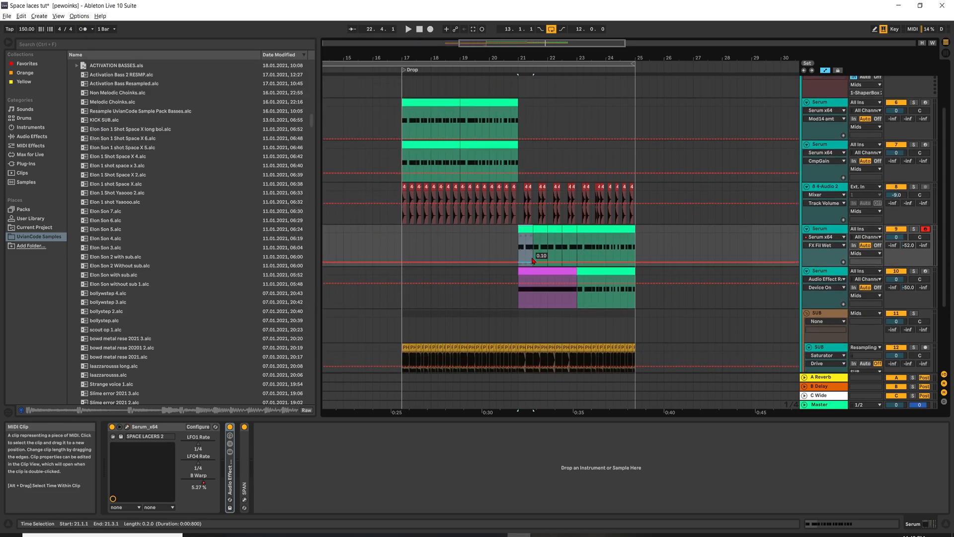
pyautogui.click(807, 313)
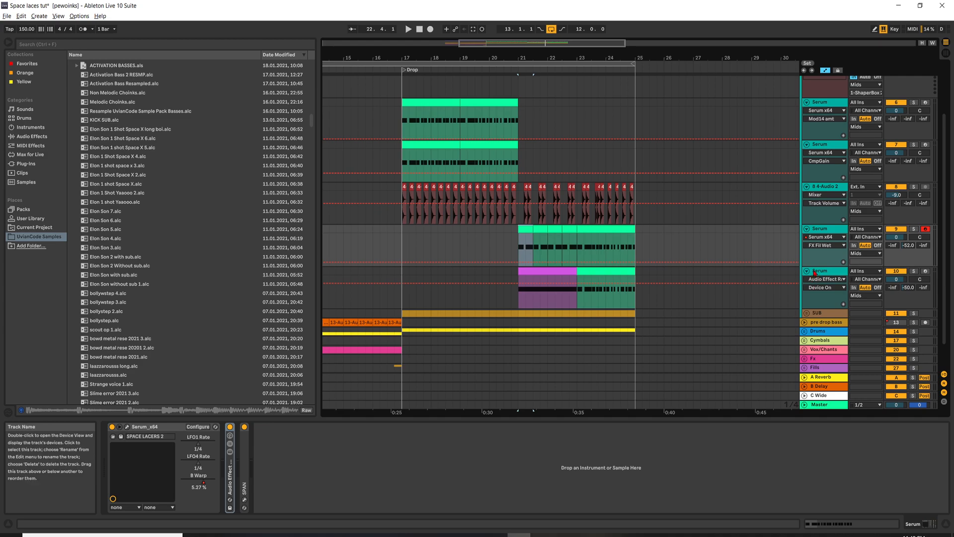
# Step: Solo and play the fourth Serum track from bar 21, and open its spacey v2 patch in a repositioned window
pyautogui.click(553, 272)
pyautogui.click(914, 271)
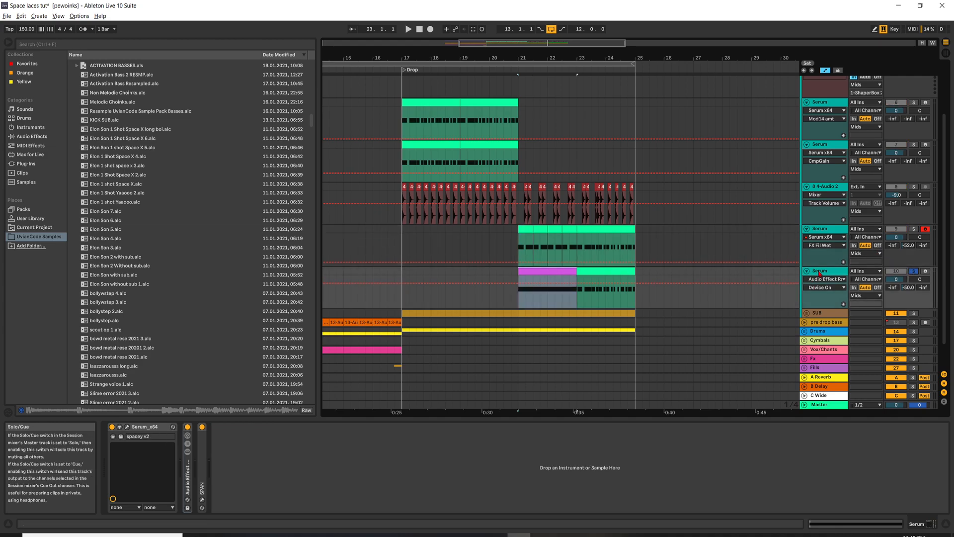
pyautogui.press('space')
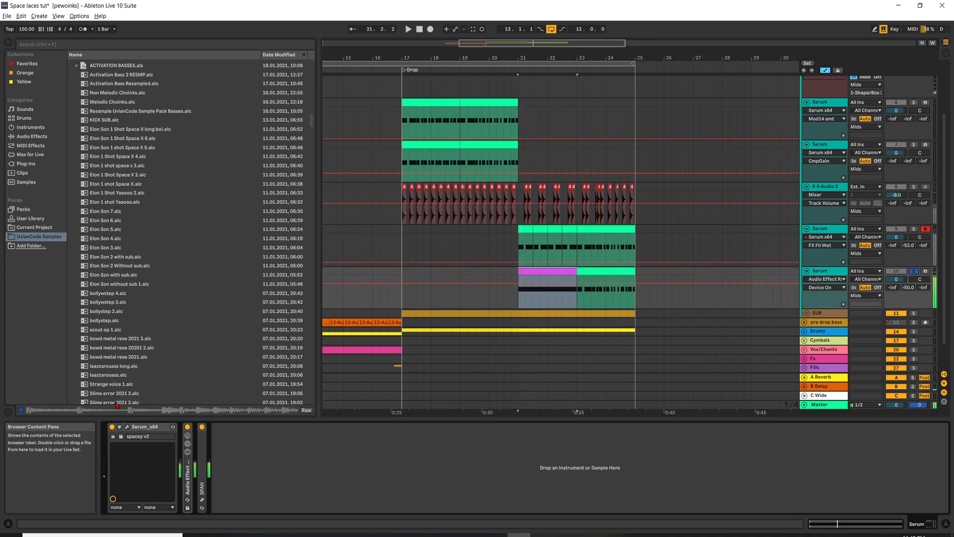
pyautogui.click(127, 428)
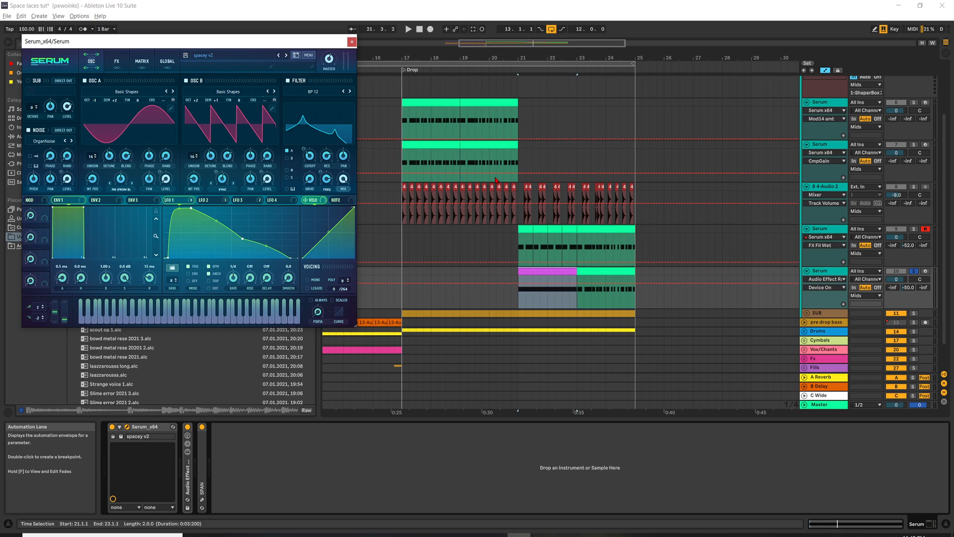
pyautogui.moveTo(211, 41); pyautogui.dragTo(354, 52)
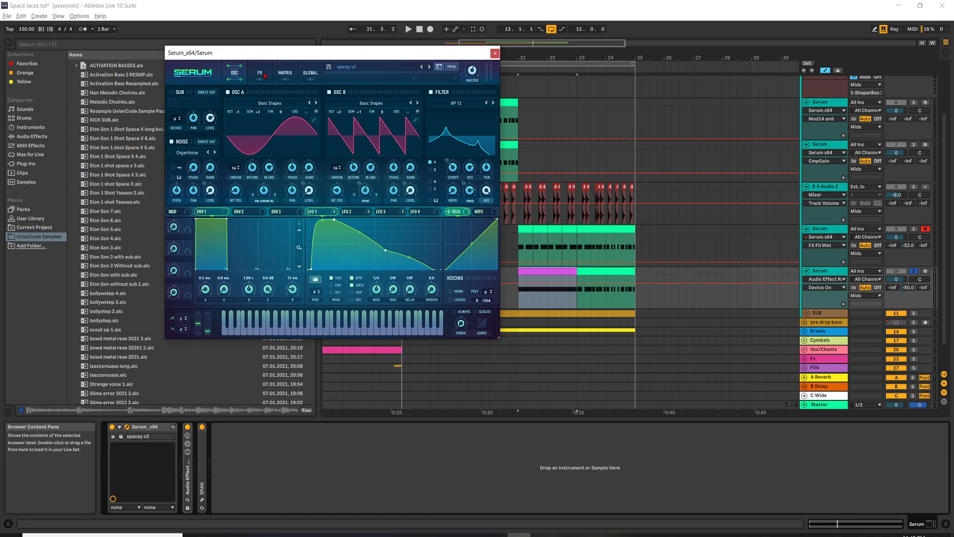
# Step: Arm the spacey v2 Serum track, play a test note, and compare the LFO 2 and LFO 1 shapes
pyautogui.click(926, 271)
pyautogui.press('z')
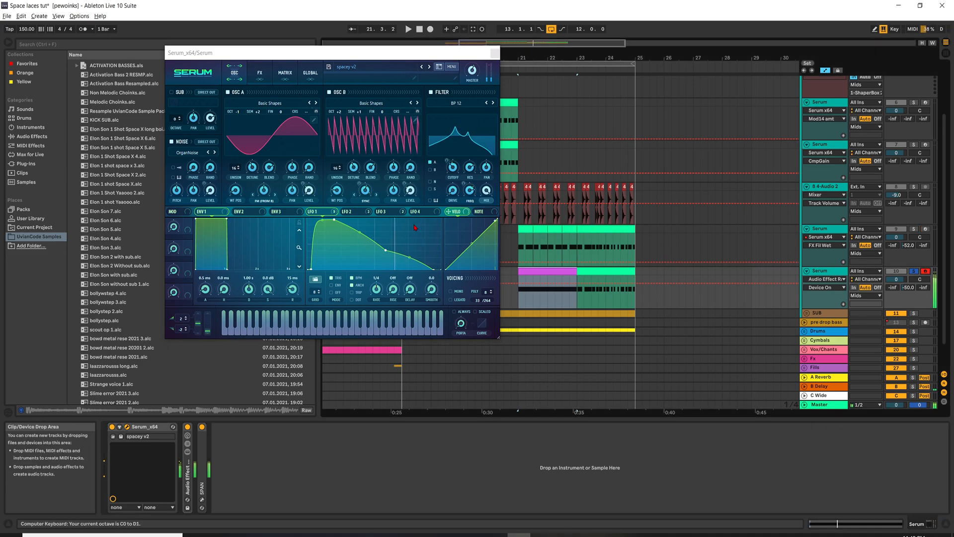
pyautogui.click(366, 213)
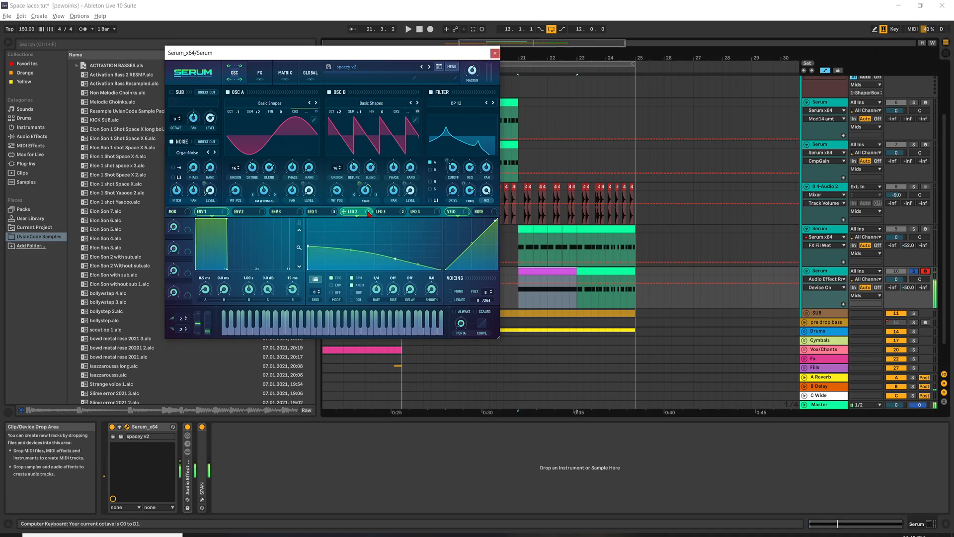
pyautogui.click(333, 214)
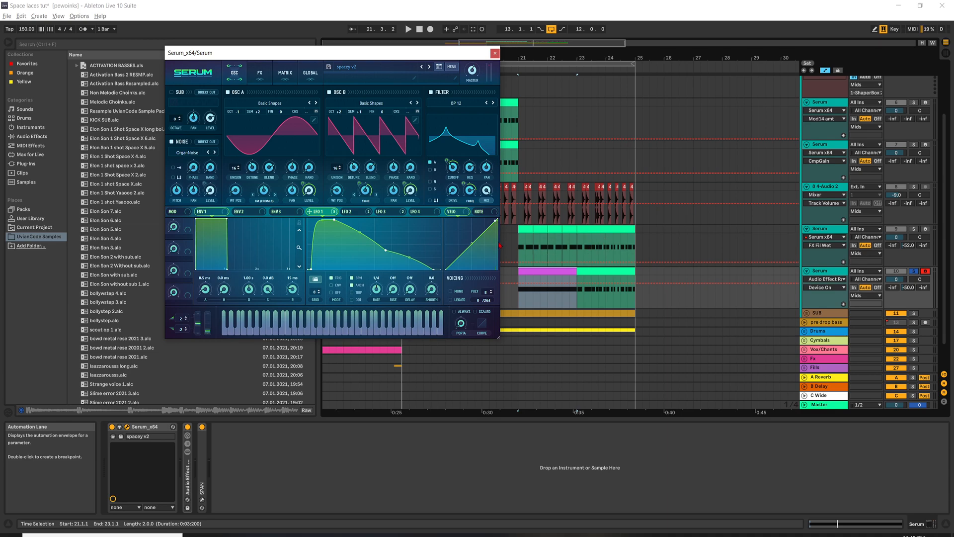
# Step: Browse OSC A's wavetable categories, keep Basic Shapes, and switch its waveform display to the 3D view
pyautogui.click(274, 106)
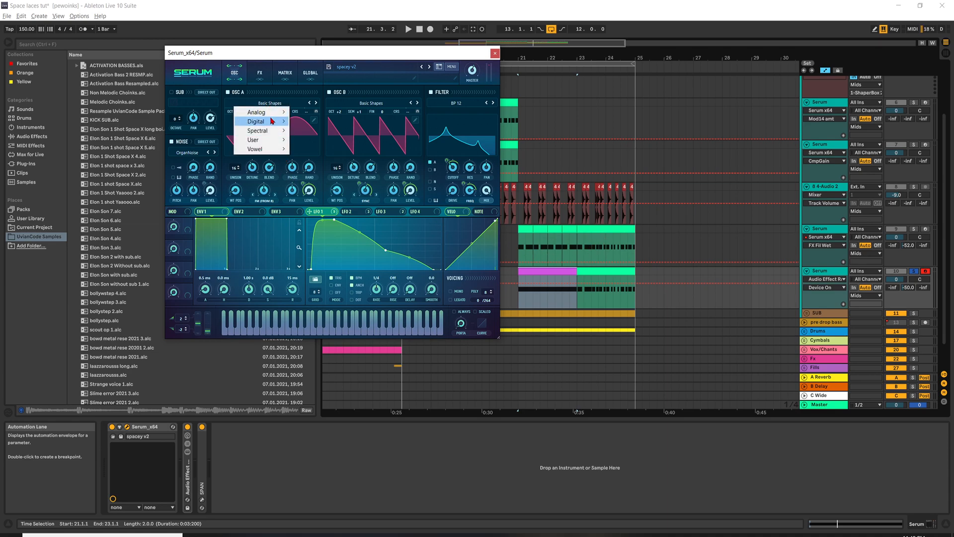
pyautogui.moveTo(272, 121)
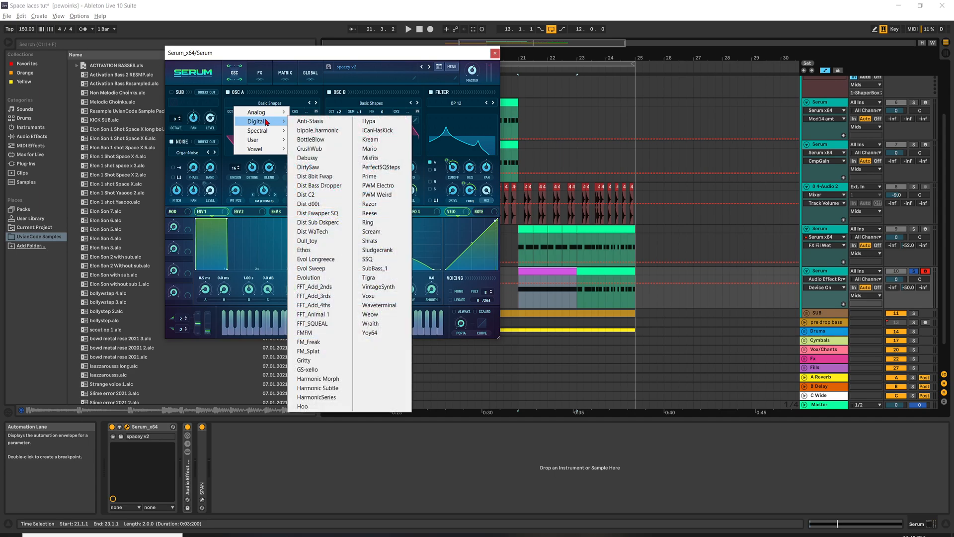
pyautogui.click(231, 104)
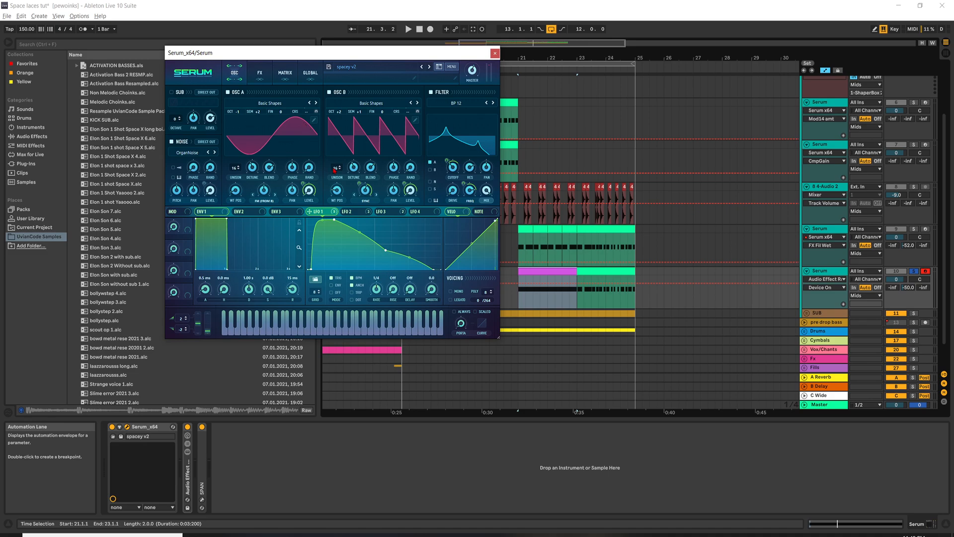
pyautogui.click(259, 102)
pyautogui.click(309, 148)
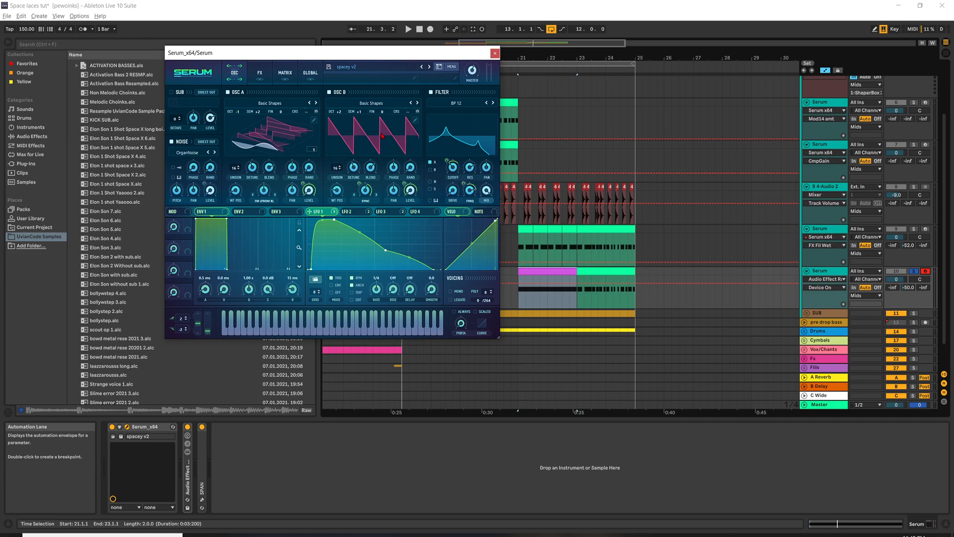
# Step: Check OSC B's level and audition the patch with OSC B switched off and back on
pyautogui.click(408, 190)
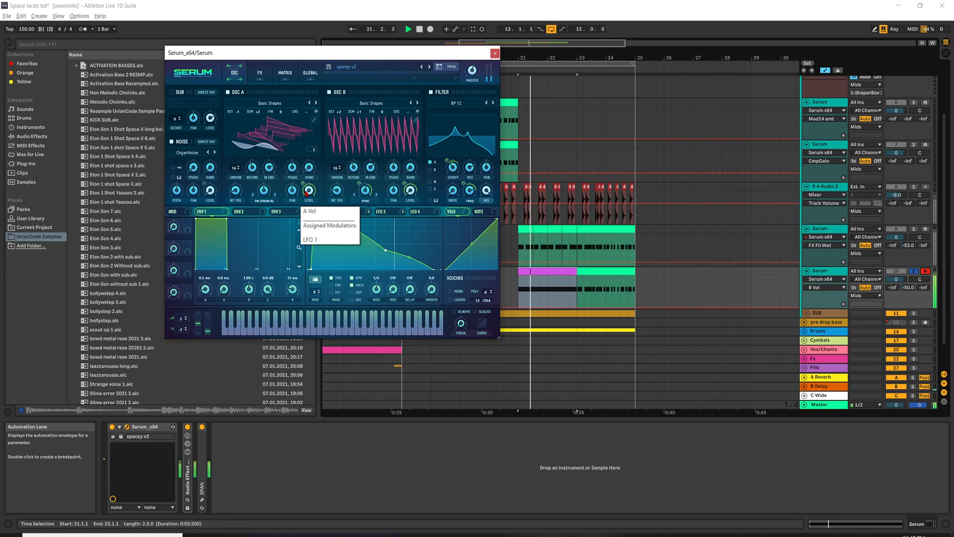
pyautogui.click(329, 92)
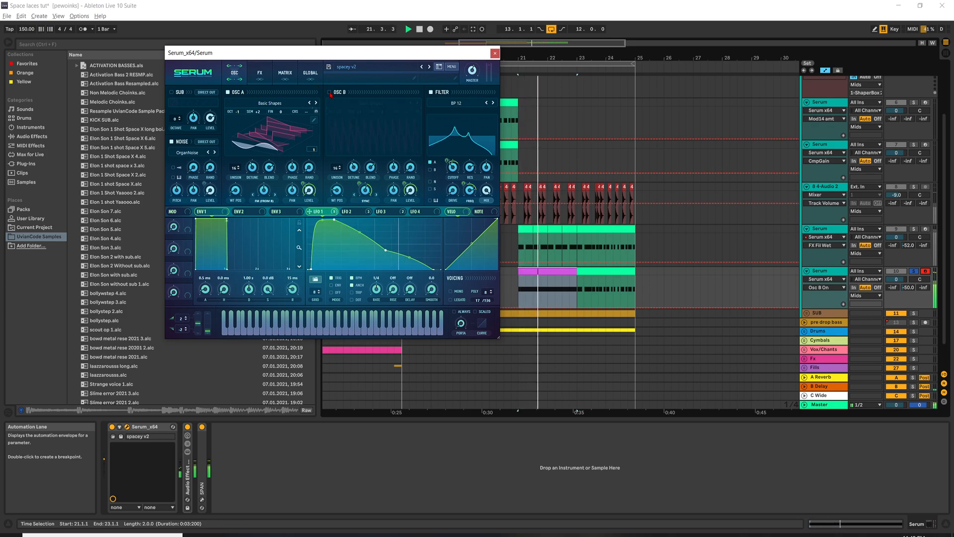
pyautogui.click(329, 92)
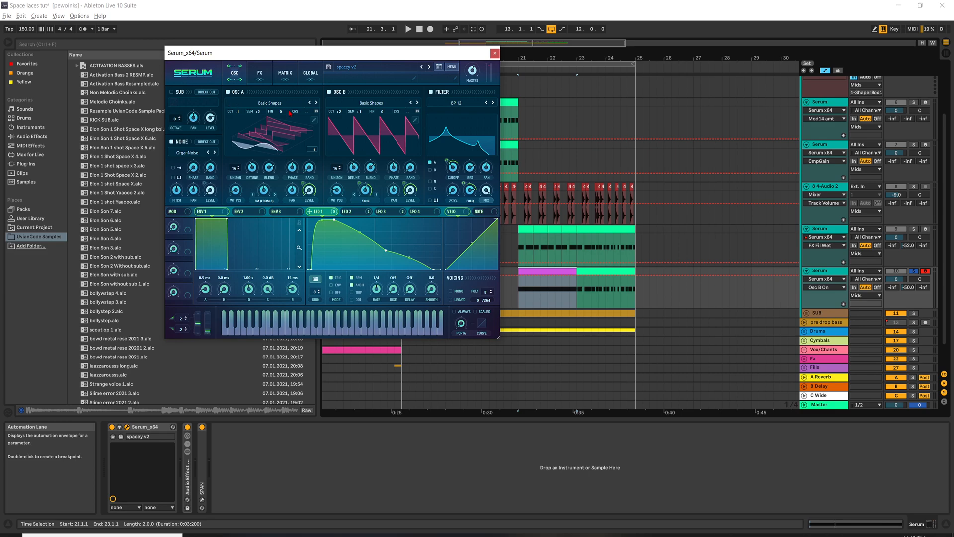
# Step: Examine the BP 12 filter's type, cutoff, resonance and secondary frequency with their LFO 1 modulation, plus OSC B's sync warp amount
pyautogui.click(453, 103)
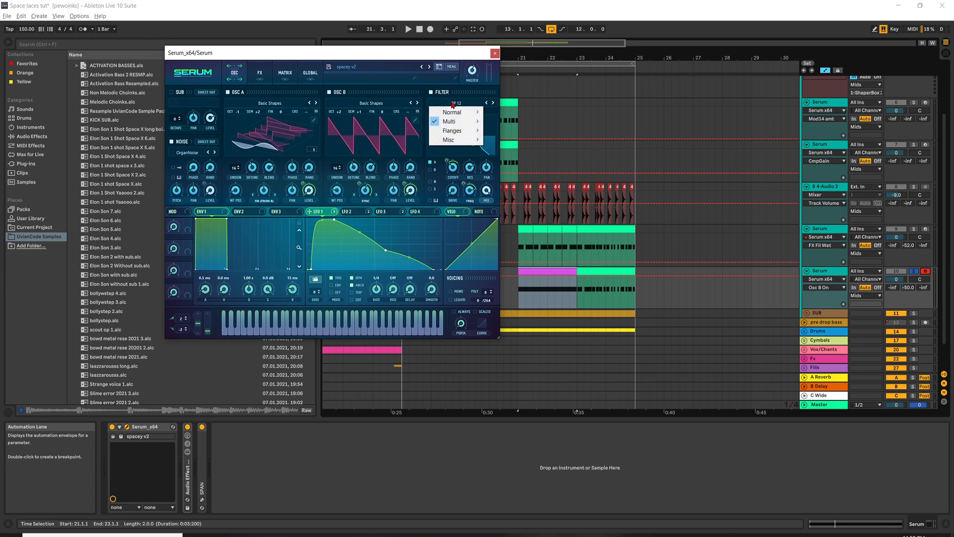
pyautogui.moveTo(449, 122)
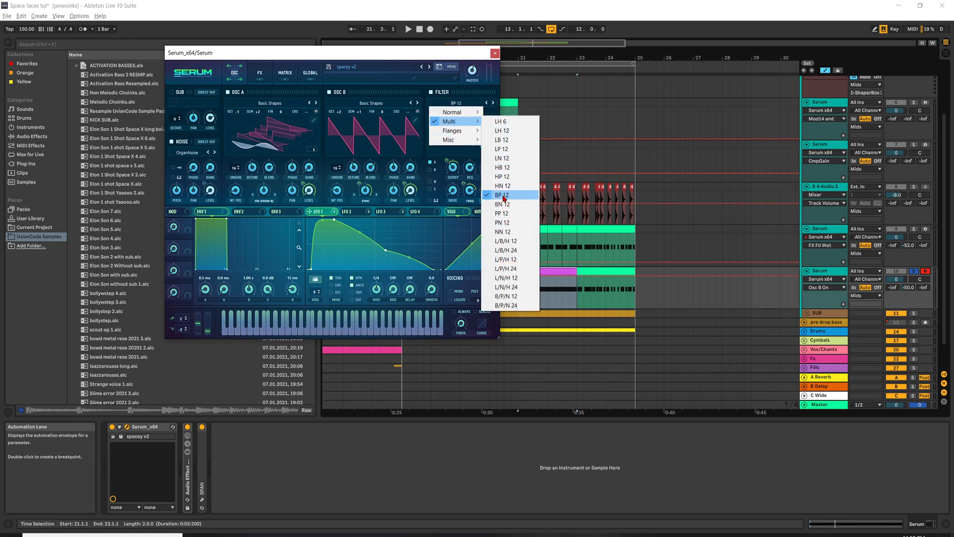
pyautogui.click(338, 212)
pyautogui.moveTo(450, 162)
pyautogui.mouseDown()
pyautogui.moveTo(455, 172)
pyautogui.moveTo(449, 160)
pyautogui.mouseUp()
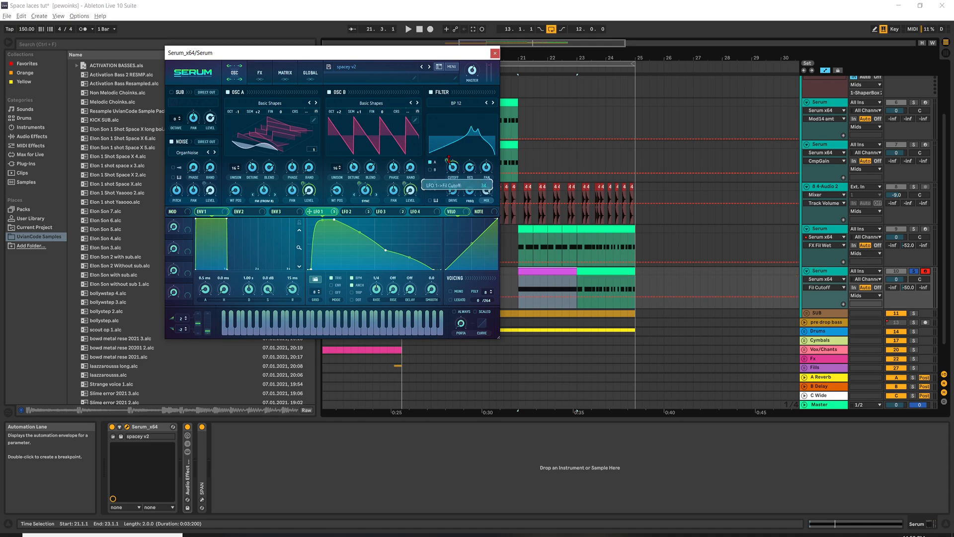
pyautogui.click(472, 171)
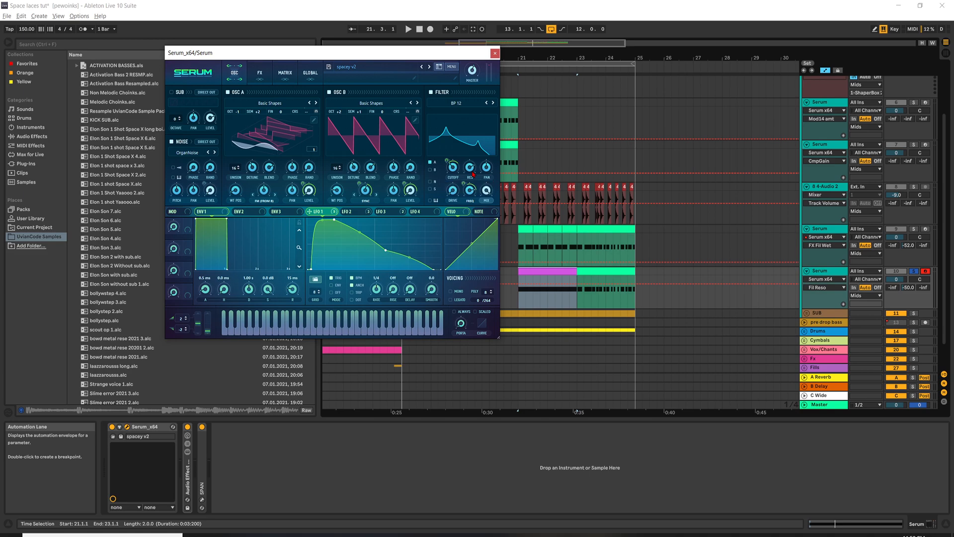
pyautogui.click(472, 194)
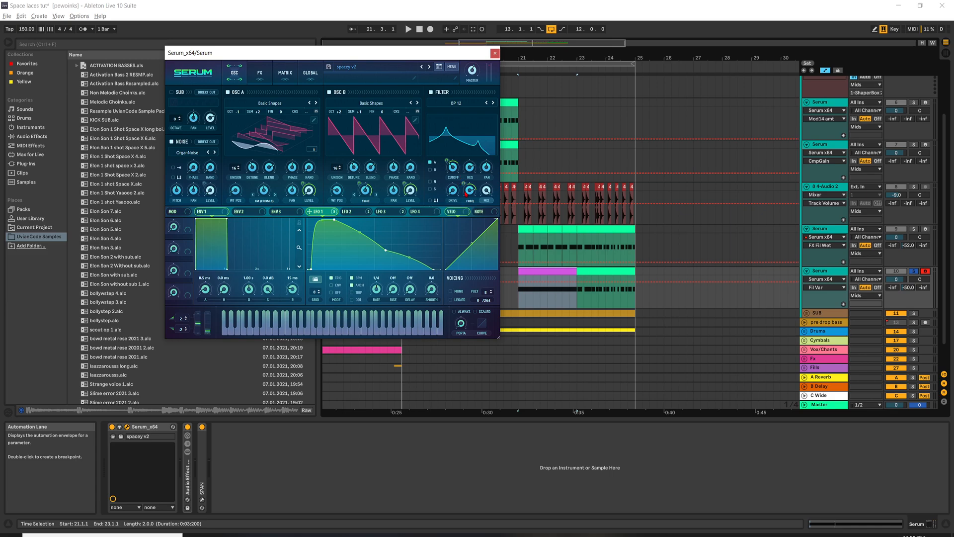
pyautogui.moveTo(469, 197)
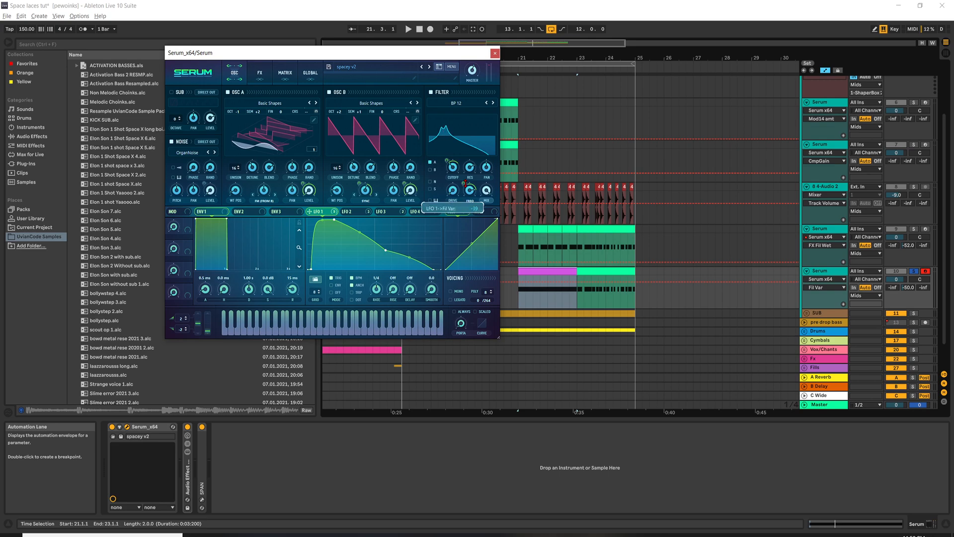
pyautogui.click(369, 198)
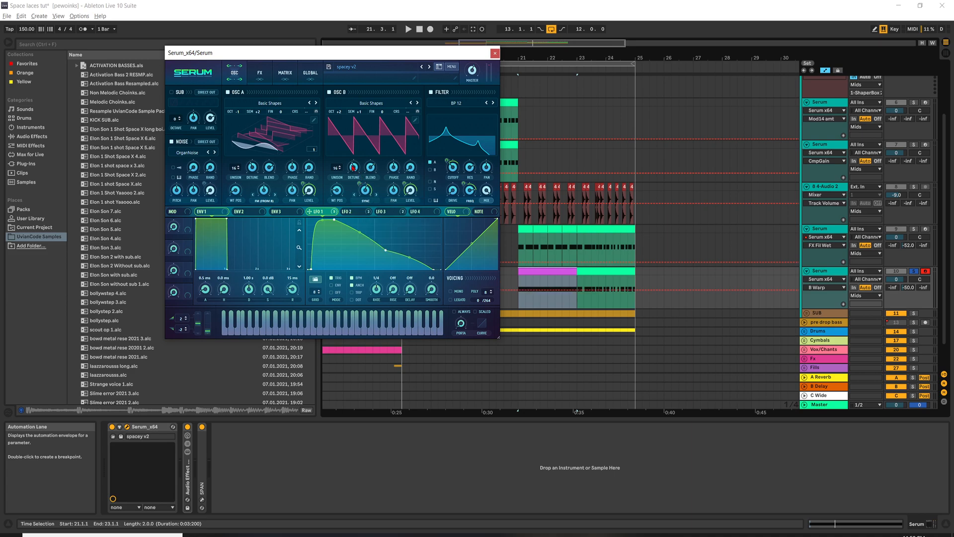
# Step: Audition the patch with the Equalizer effect bypassed and restored, and examine its frequency, Q and gain settings for both bands
pyautogui.click(258, 81)
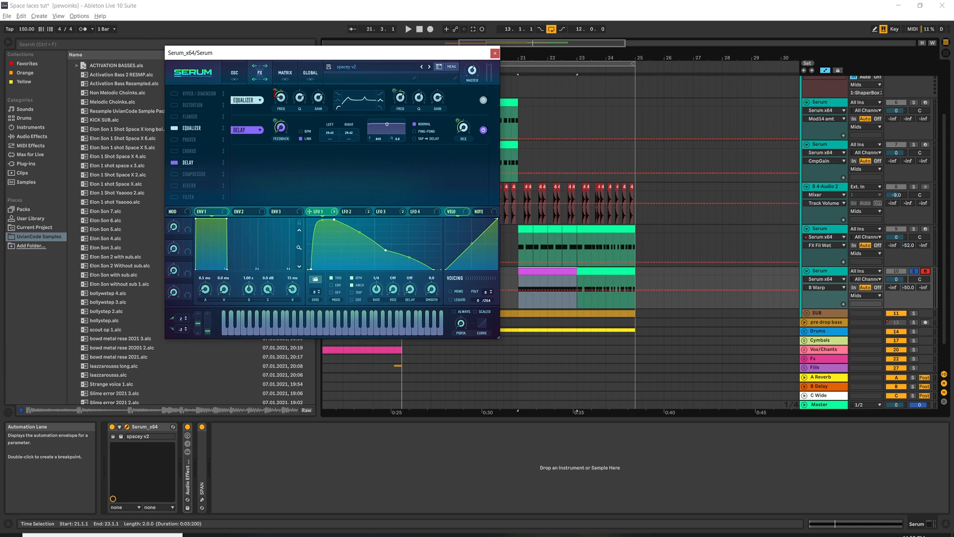
pyautogui.click(283, 106)
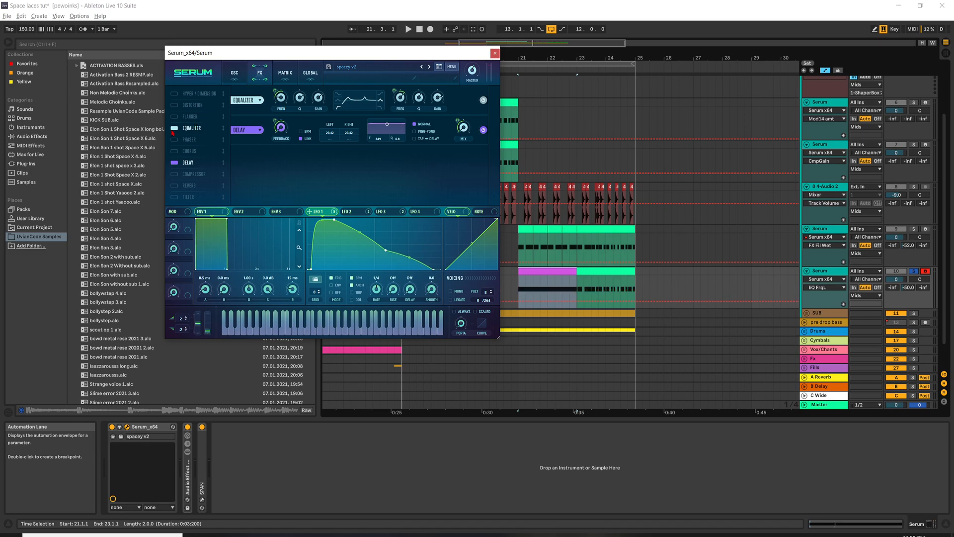
pyautogui.press('space')
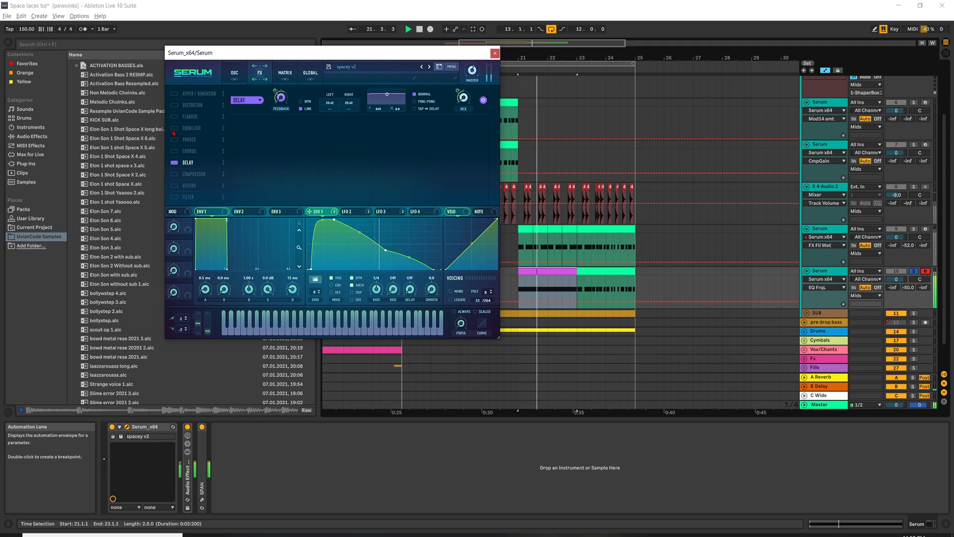
pyautogui.press('space')
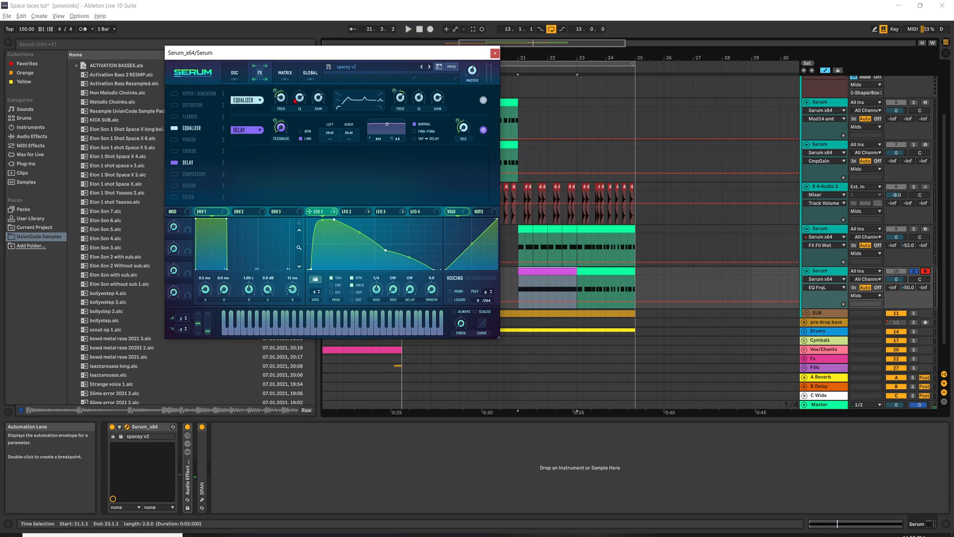
pyautogui.moveTo(280, 91)
pyautogui.moveTo(314, 98)
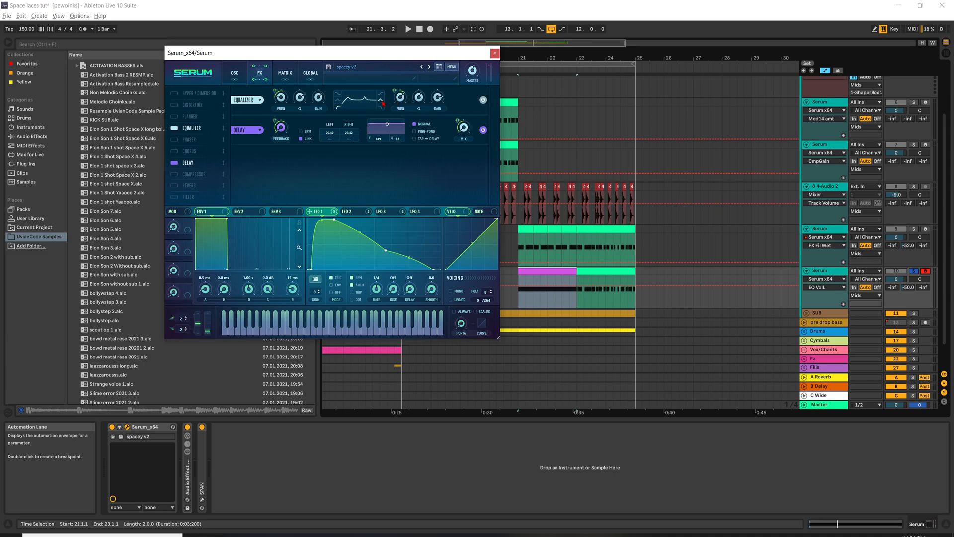
pyautogui.moveTo(383, 103)
pyautogui.moveTo(423, 101)
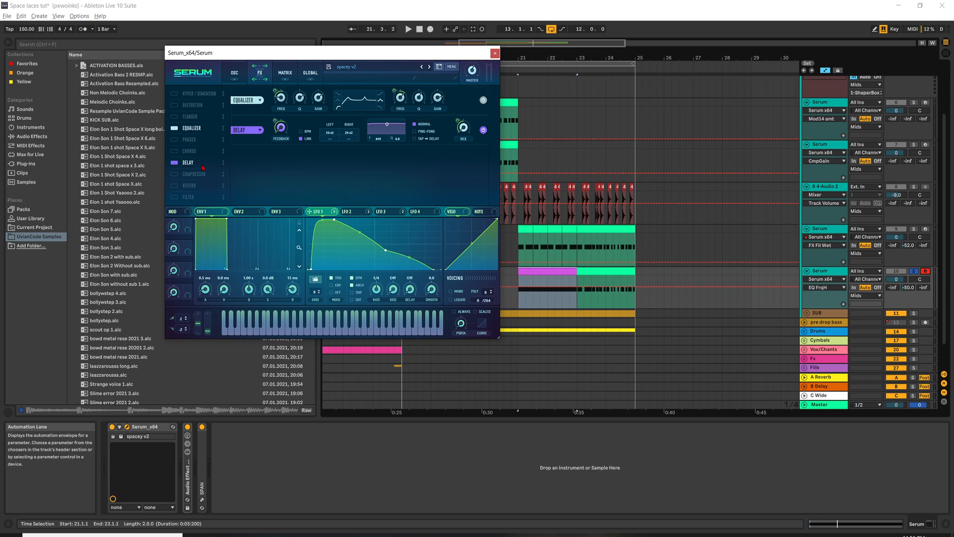
# Step: Audition the patch with the Delay effect bypassed and restored, and examine its feedback and the LFO 1 modulation of its mix
pyautogui.click(174, 163)
pyautogui.press('space')
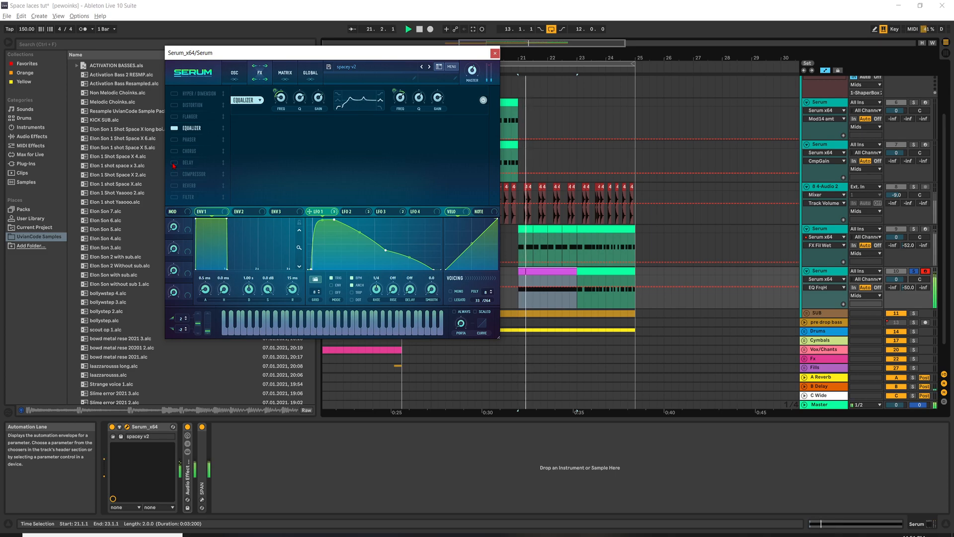
pyautogui.click(174, 164)
pyautogui.press('space')
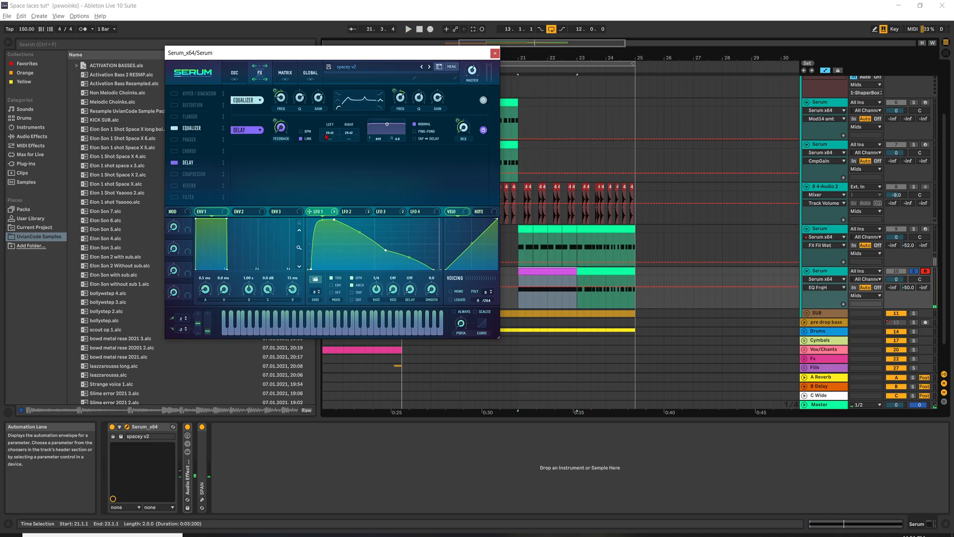
pyautogui.click(281, 128)
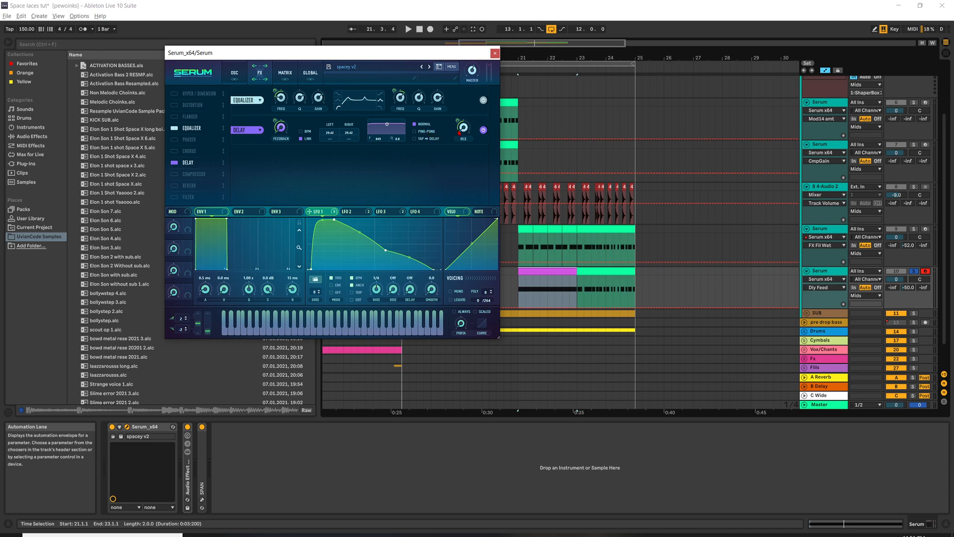
pyautogui.moveTo(459, 120)
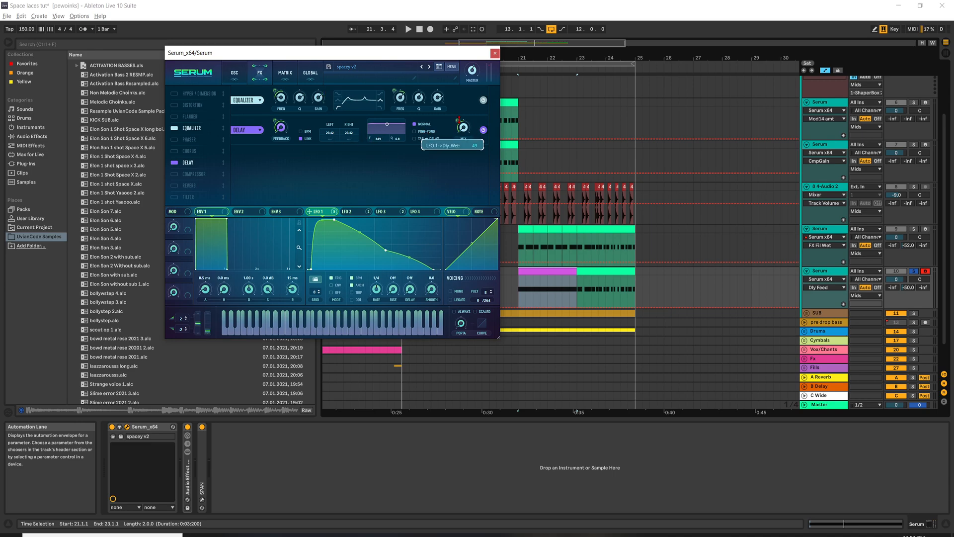
# Step: Examine LFO 2's modulation of the oscillators' coarse pitch and OSC B's warp, review LFO 3's shape, and return to LFO 1
pyautogui.click(348, 212)
pyautogui.click(236, 79)
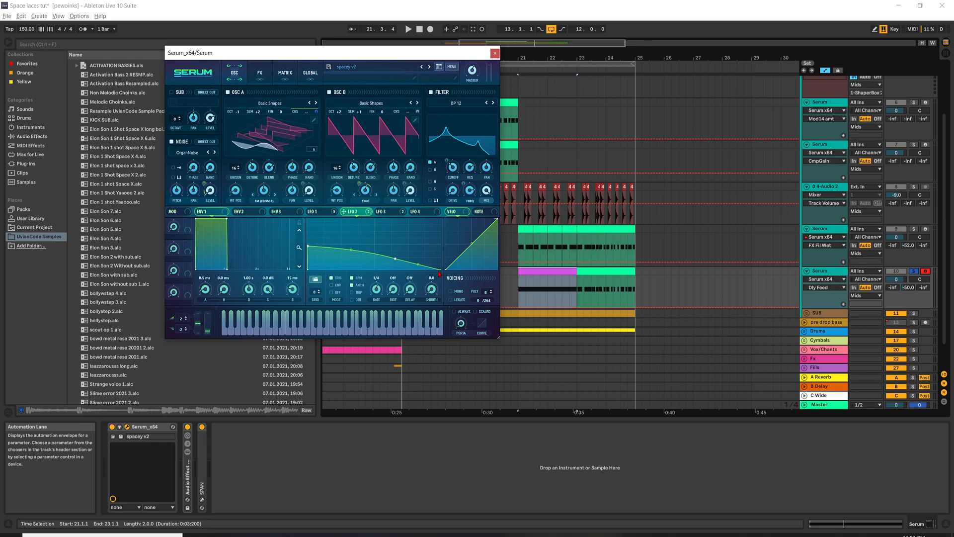
pyautogui.click(316, 111)
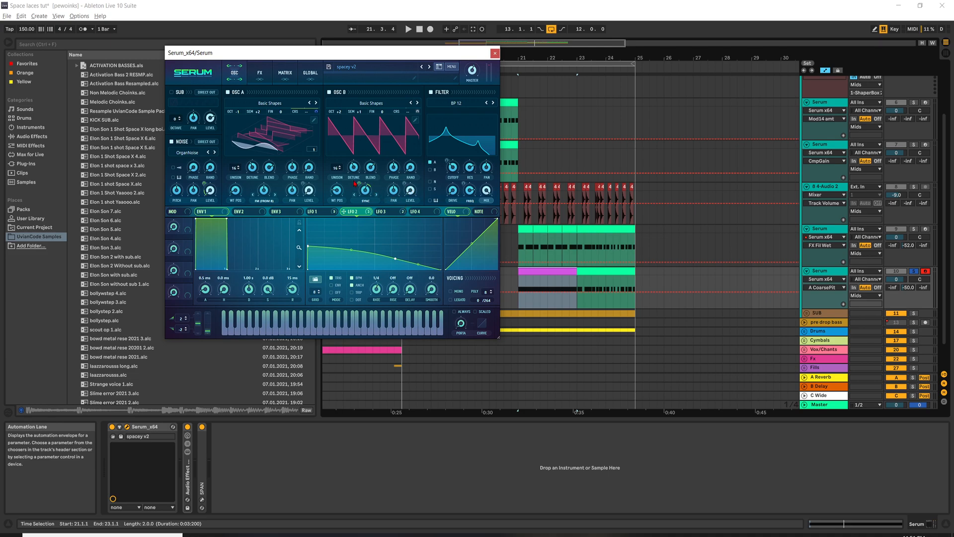
pyautogui.moveTo(358, 183)
pyautogui.click(394, 212)
pyautogui.click(365, 213)
pyautogui.click(394, 214)
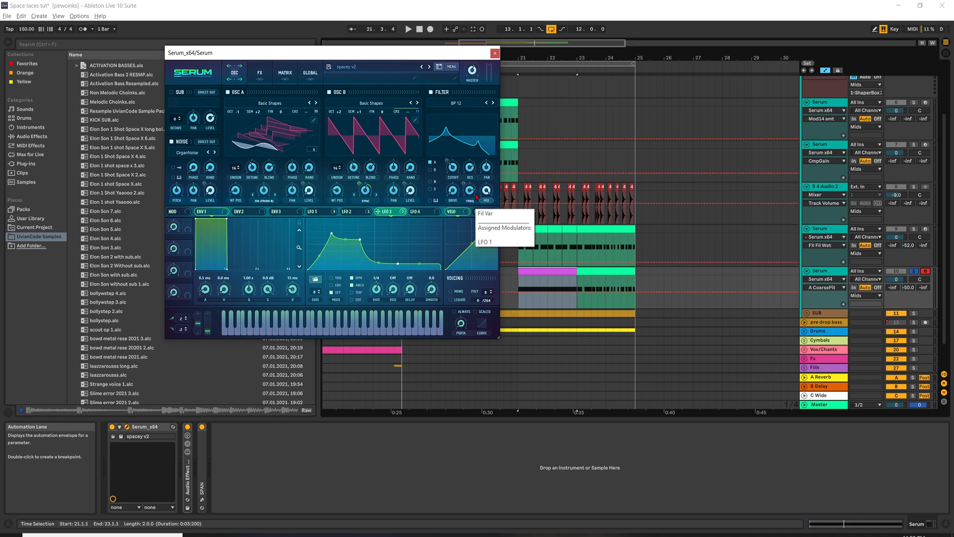
pyautogui.click(350, 213)
pyautogui.click(319, 212)
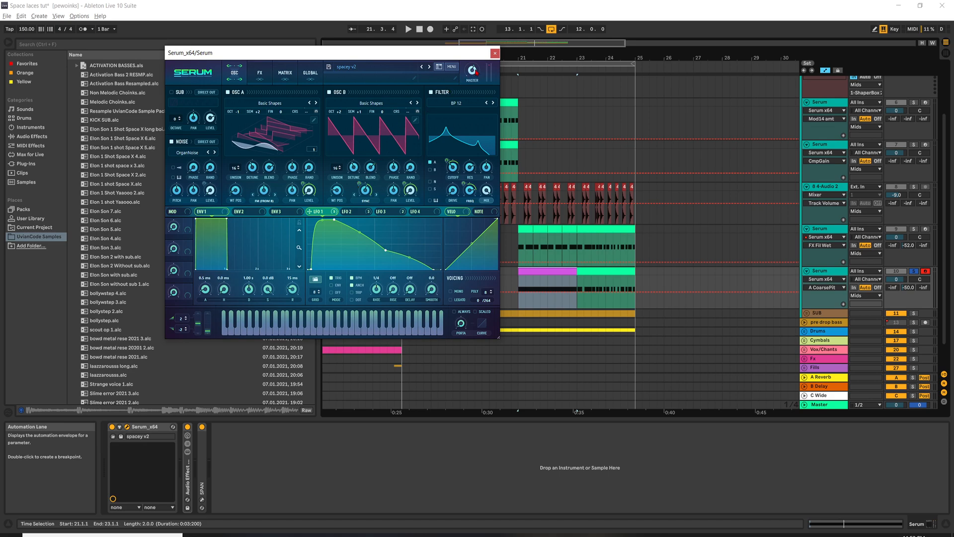
# Step: Close the Serum window and expand EQ Eight inside the track's Audio Effect Rack
pyautogui.click(494, 53)
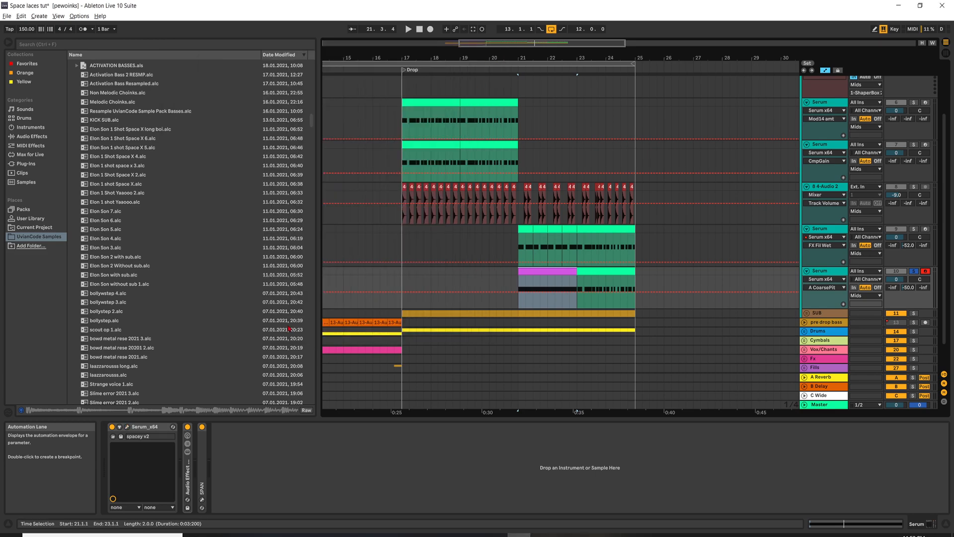
pyautogui.click(187, 451)
pyautogui.click(199, 465)
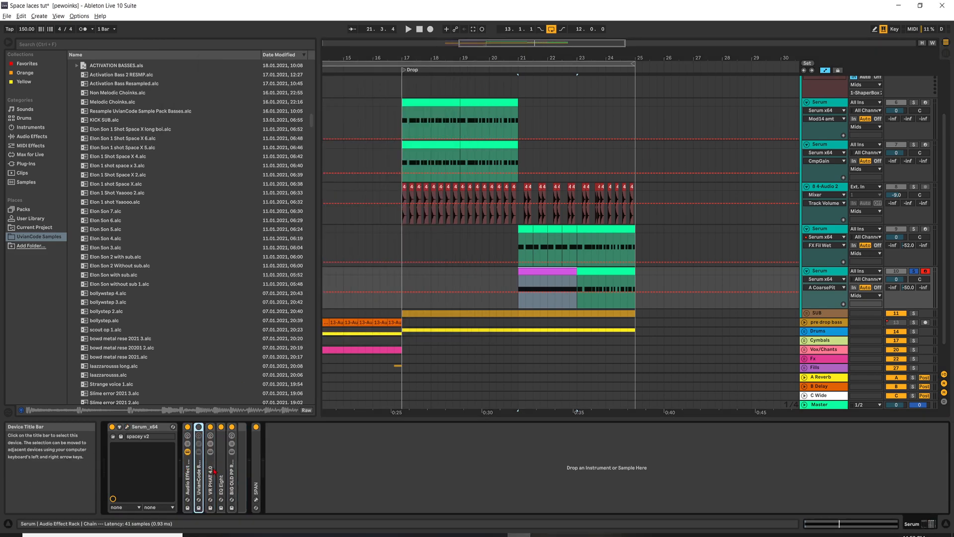
pyautogui.click(212, 472)
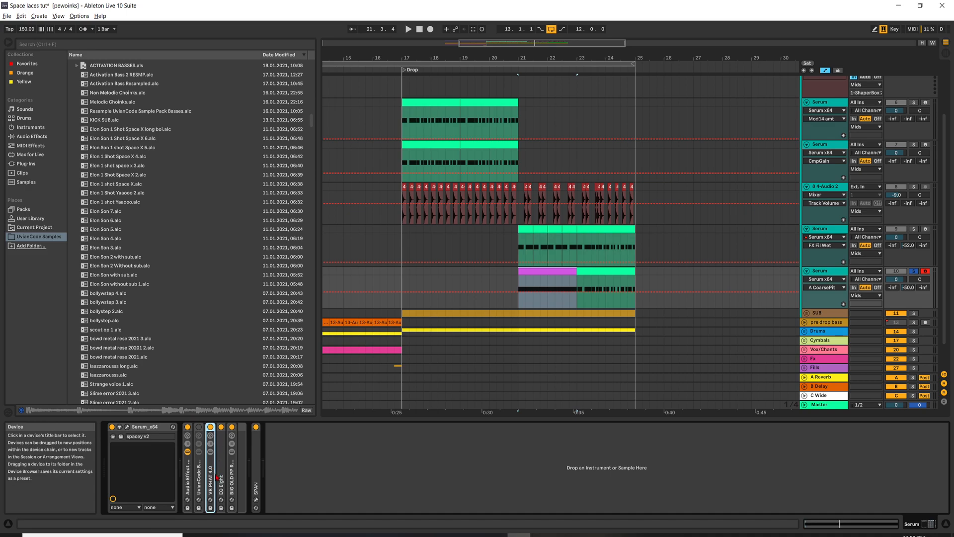
pyautogui.click(221, 473)
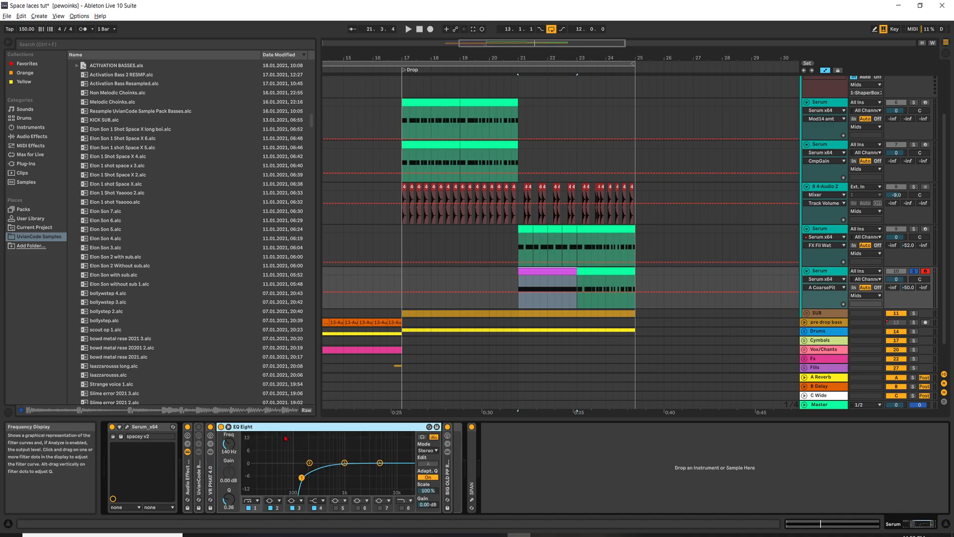
# Step: Collapse EQ Eight, expand the BIG OLD PP RACK to examine its macro settings, and collapse it again
pyautogui.doubleClick(282, 427)
pyautogui.doubleClick(231, 473)
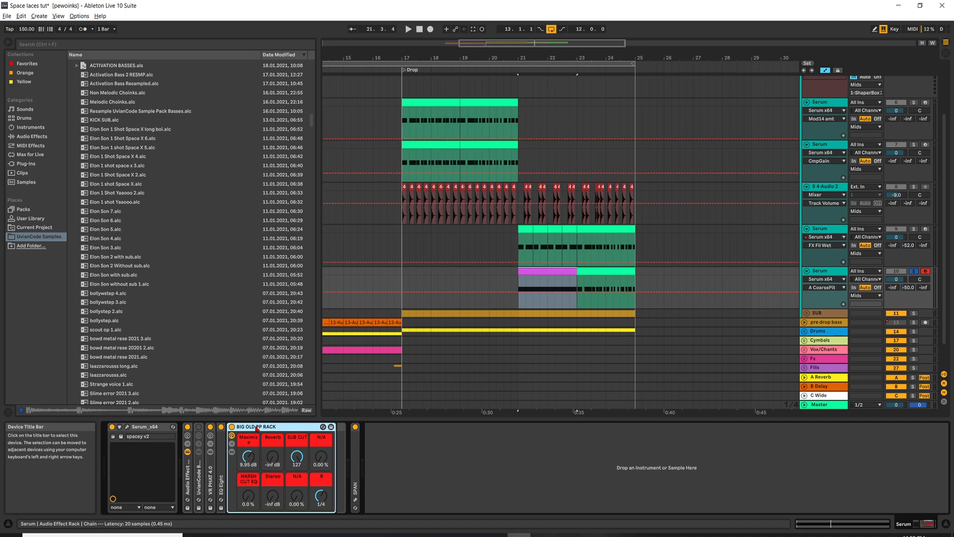
pyautogui.doubleClick(255, 430)
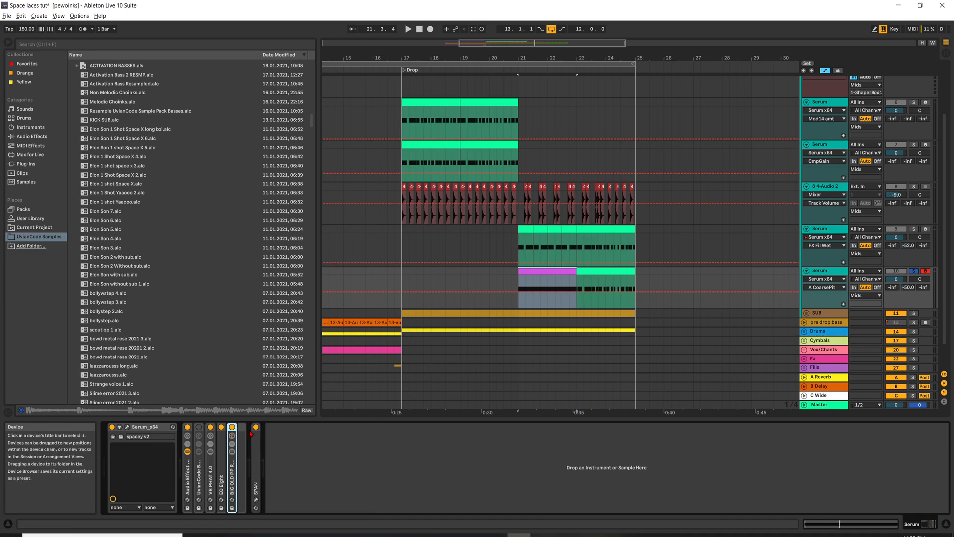
# Step: Expand the deactivated UvianCode rack in the Serum track's effect chain, examine its devices, and collapse it again
pyautogui.click(210, 469)
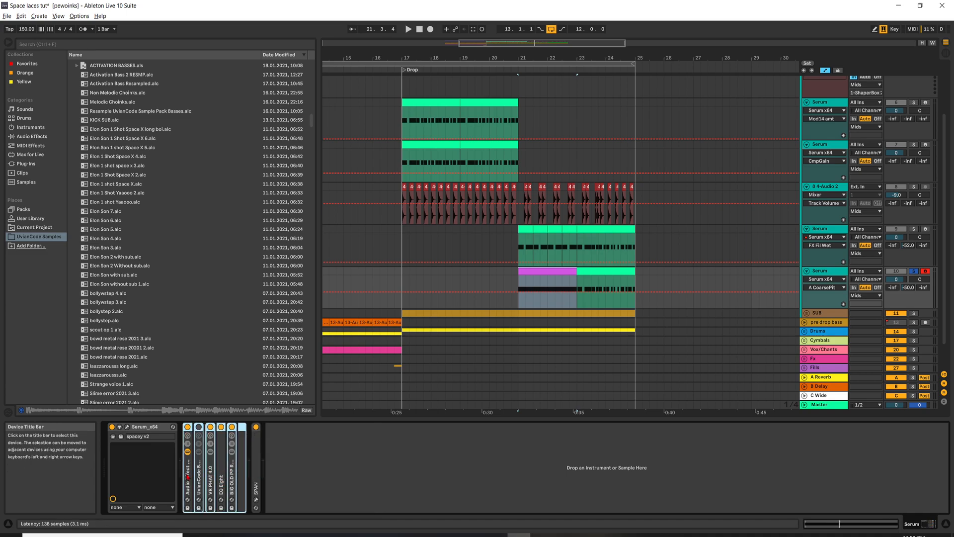
pyautogui.click(197, 477)
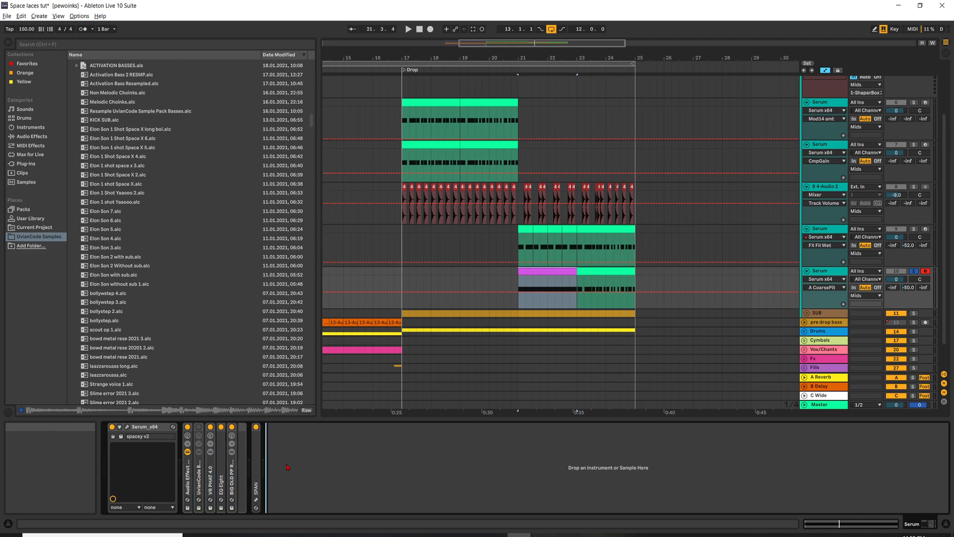
pyautogui.doubleClick(198, 475)
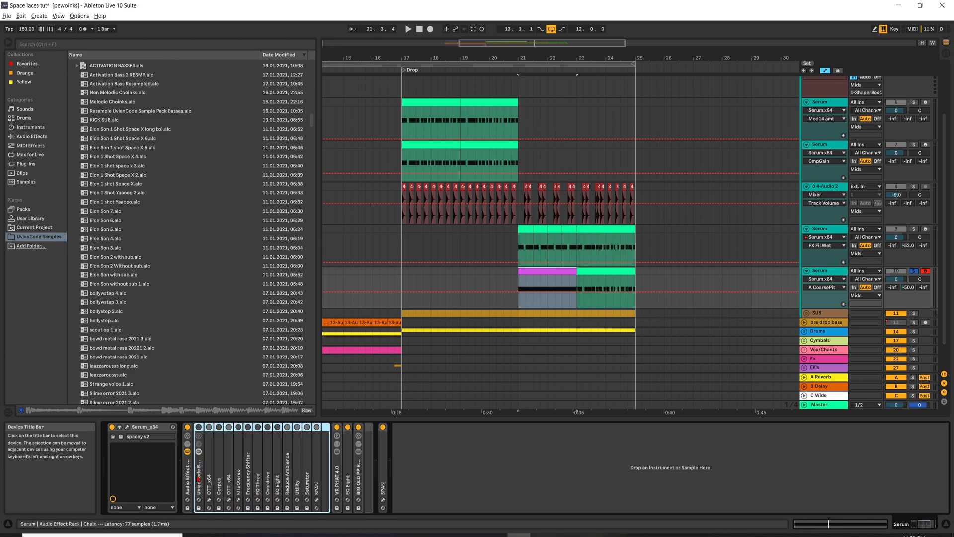
pyautogui.doubleClick(199, 479)
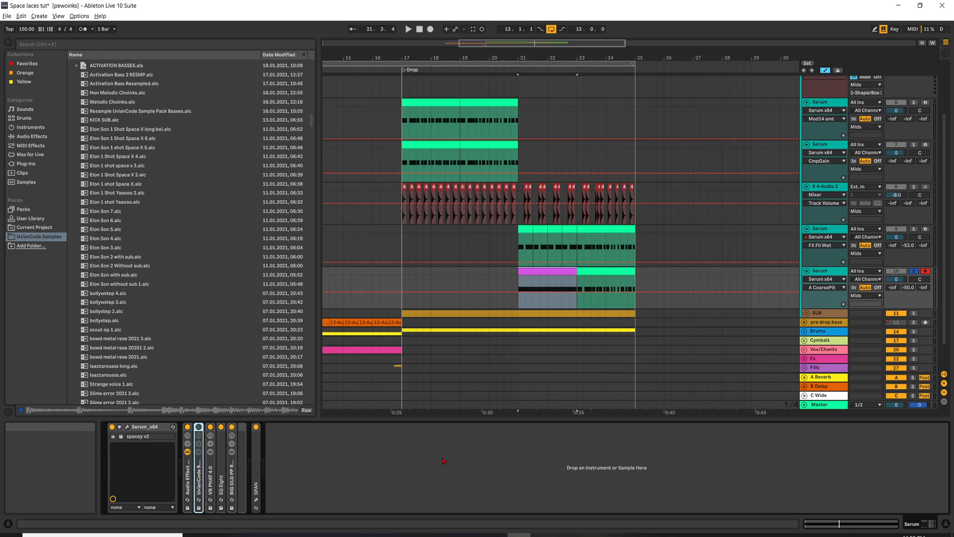
# Step: Search the browser for "space" and preview the clips from "space laces kinda shit.alc" up to "space laces cruise control remake bass.alc"
pyautogui.scroll(1, 582, 283)
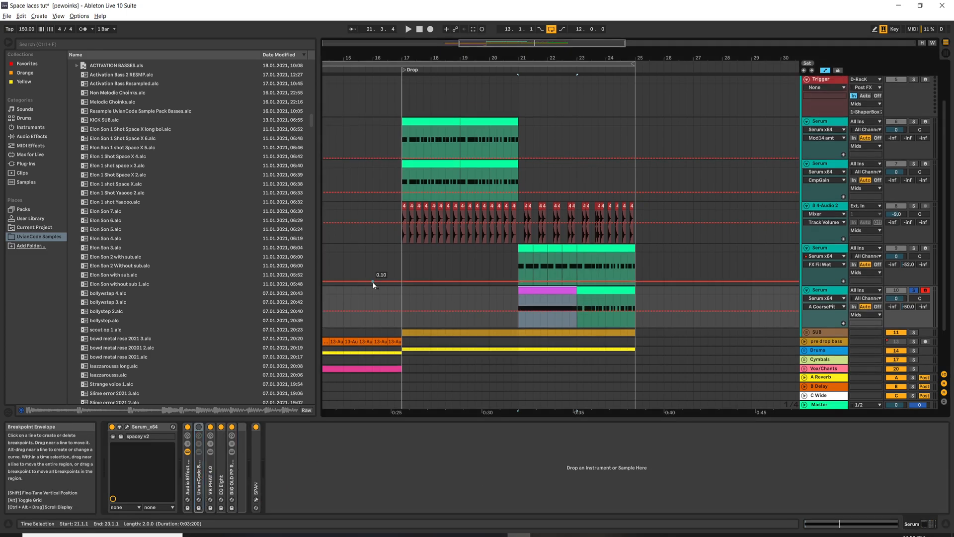
pyautogui.click(77, 45)
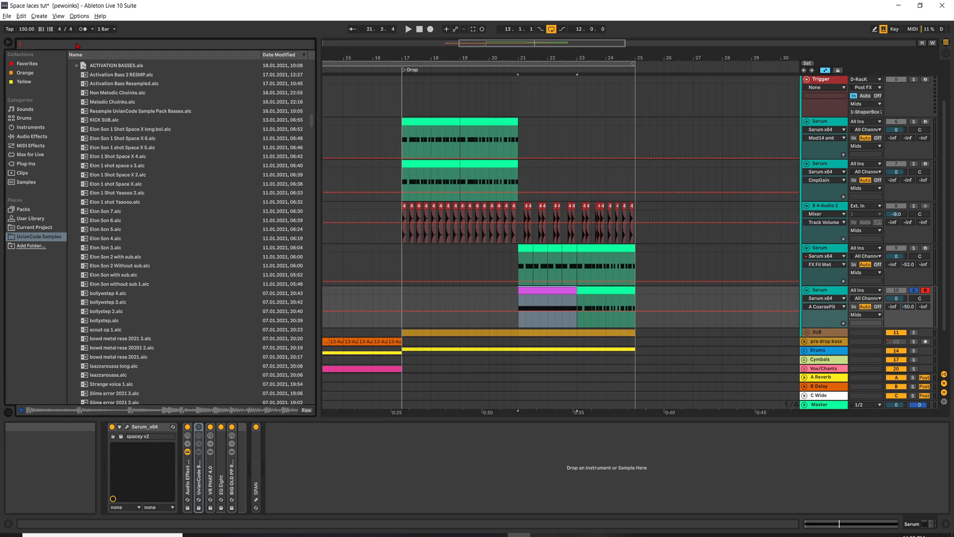
pyautogui.write('space')
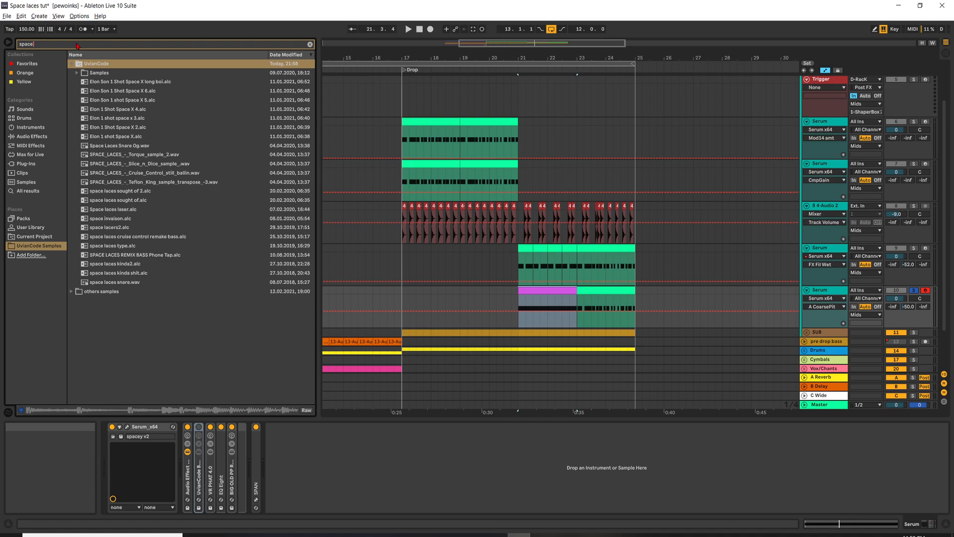
pyautogui.click(169, 273)
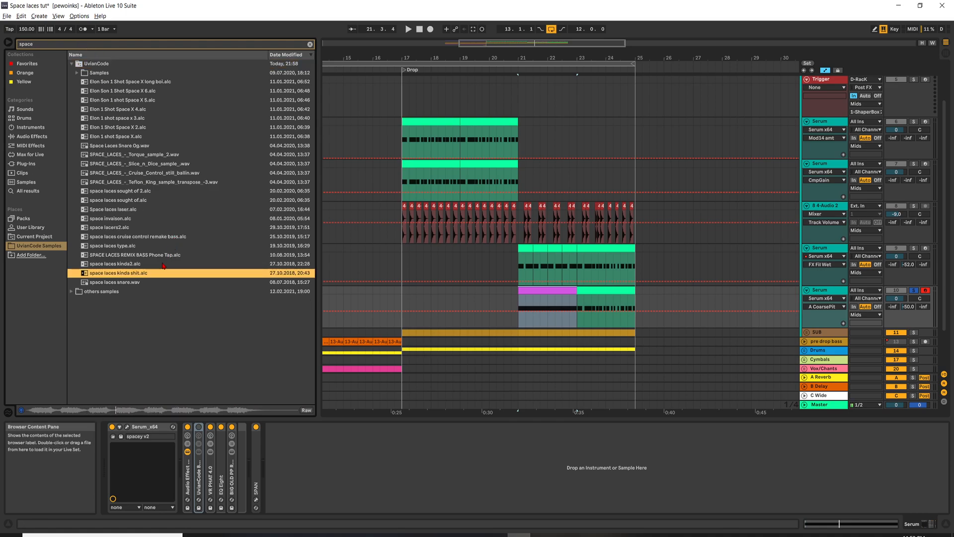
pyautogui.click(168, 264)
pyautogui.click(172, 255)
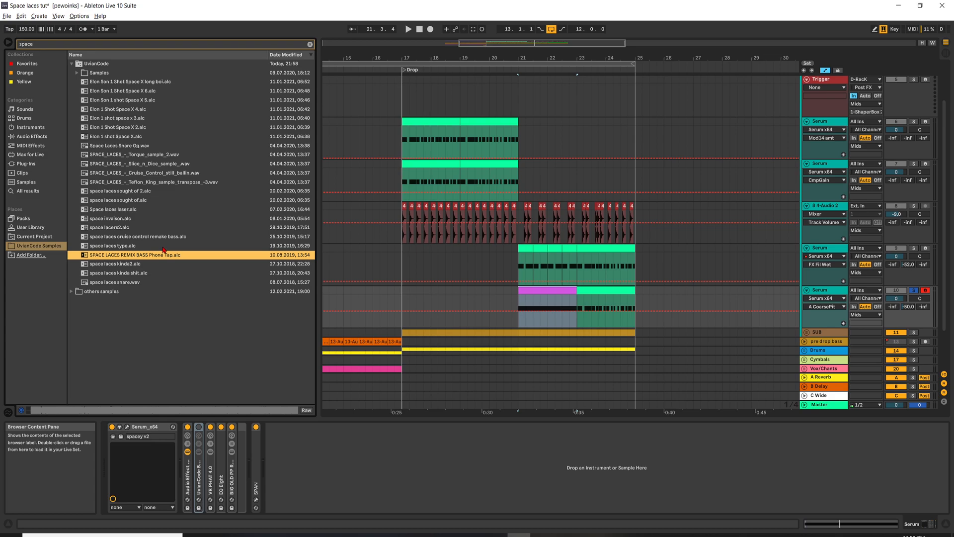
pyautogui.click(167, 246)
pyautogui.click(170, 238)
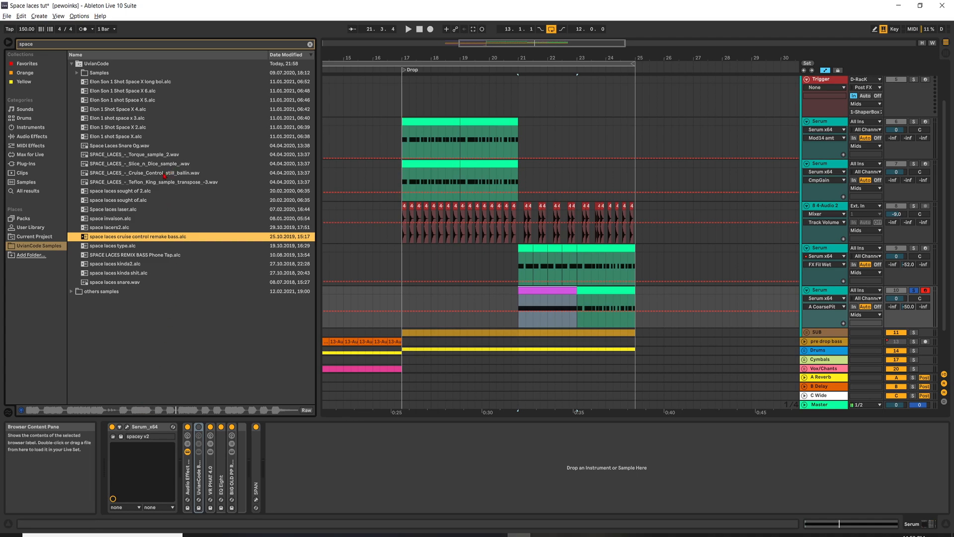
# Step: Preview "space lacers2", "space invaison", both "space laces sought of" clips, "Elon 1 Shot Space X 2" and "Elon 1 shot space x 3"
pyautogui.click(138, 228)
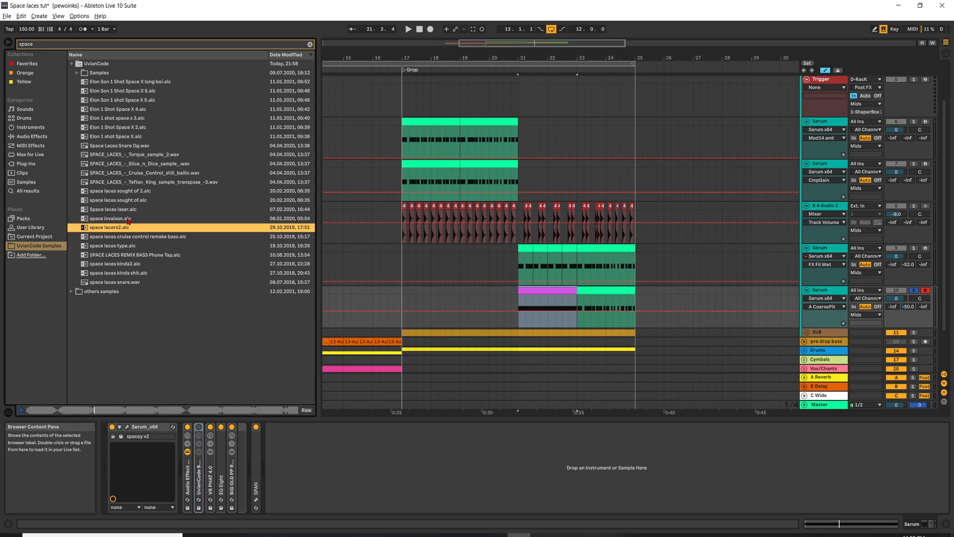
pyautogui.click(128, 219)
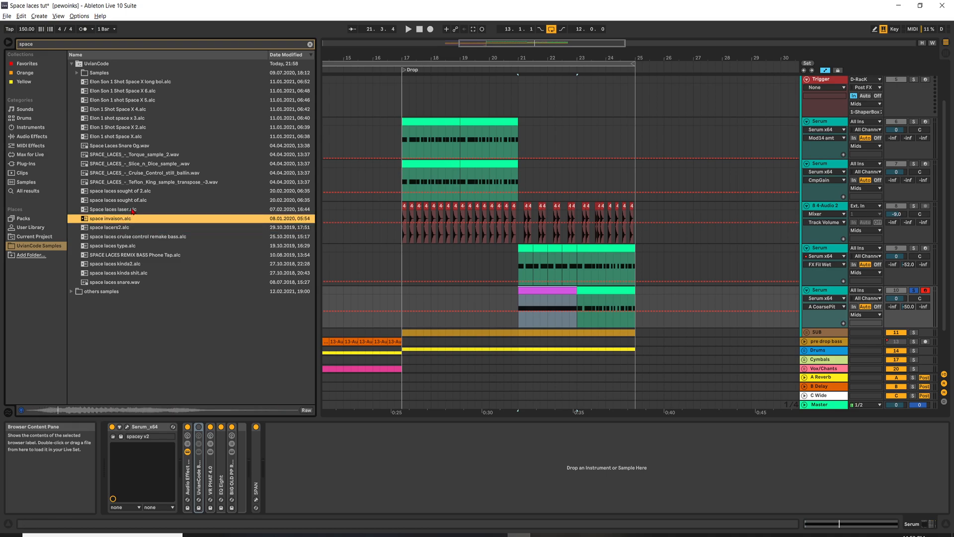
pyautogui.click(132, 201)
pyautogui.click(140, 192)
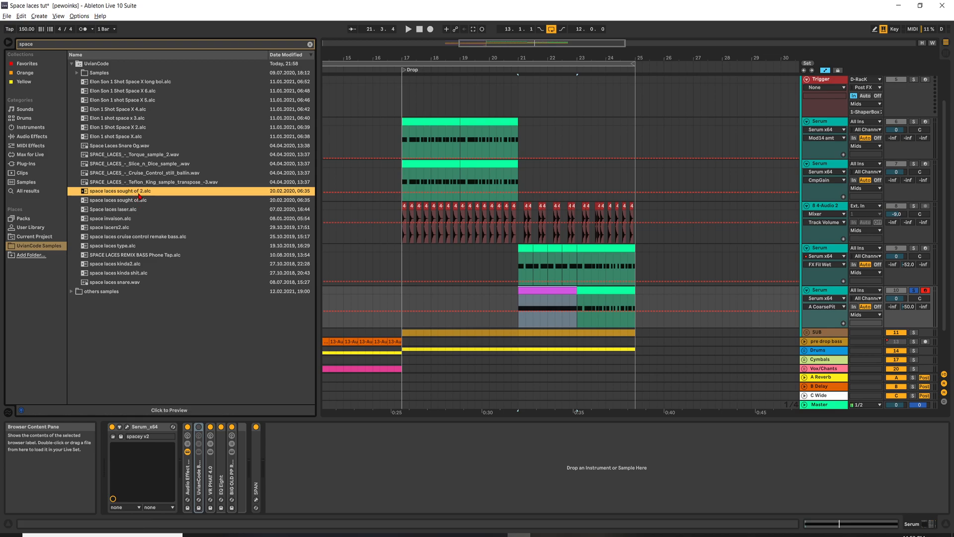
pyautogui.click(128, 128)
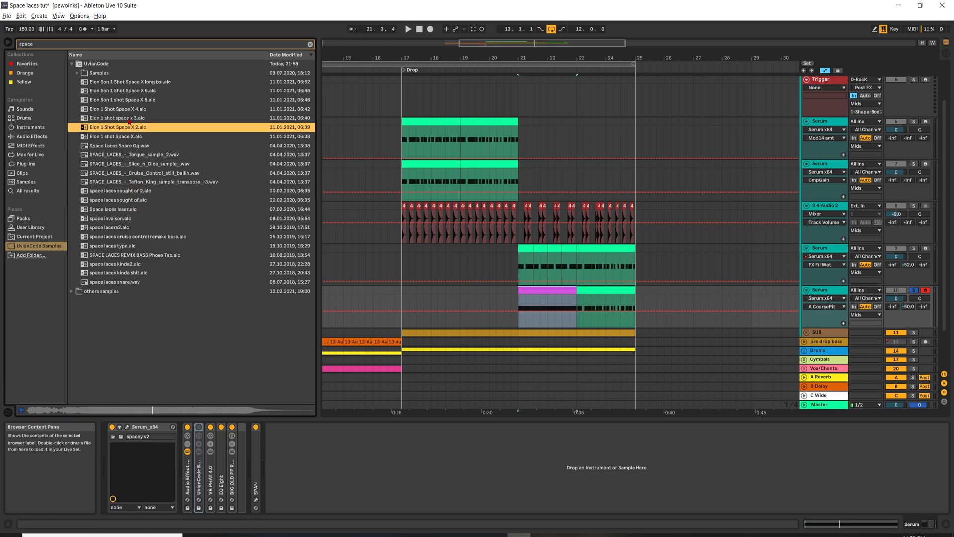
pyautogui.click(143, 119)
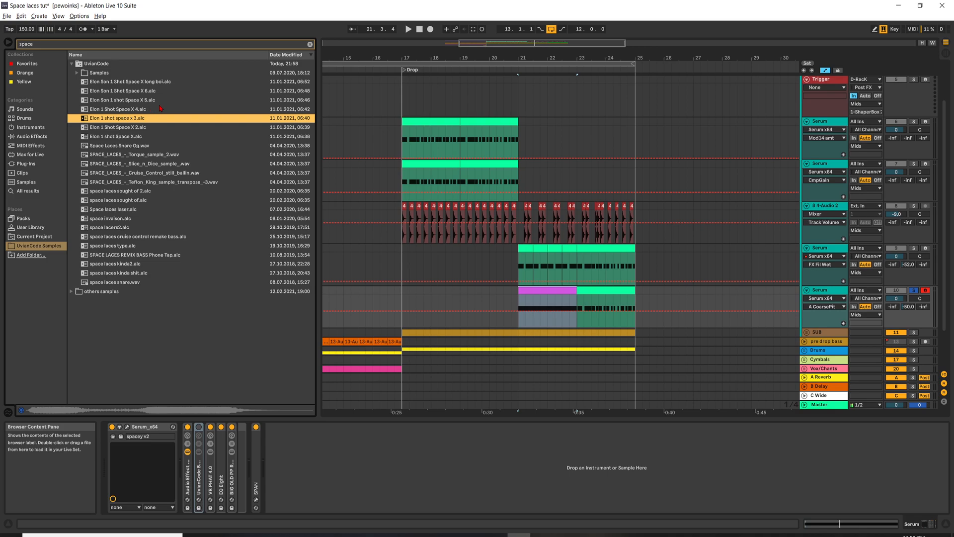
# Step: Narrow the browser to widen the arrangement and clear the "space" search
pyautogui.moveTo(318, 144); pyautogui.dragTo(245, 147)
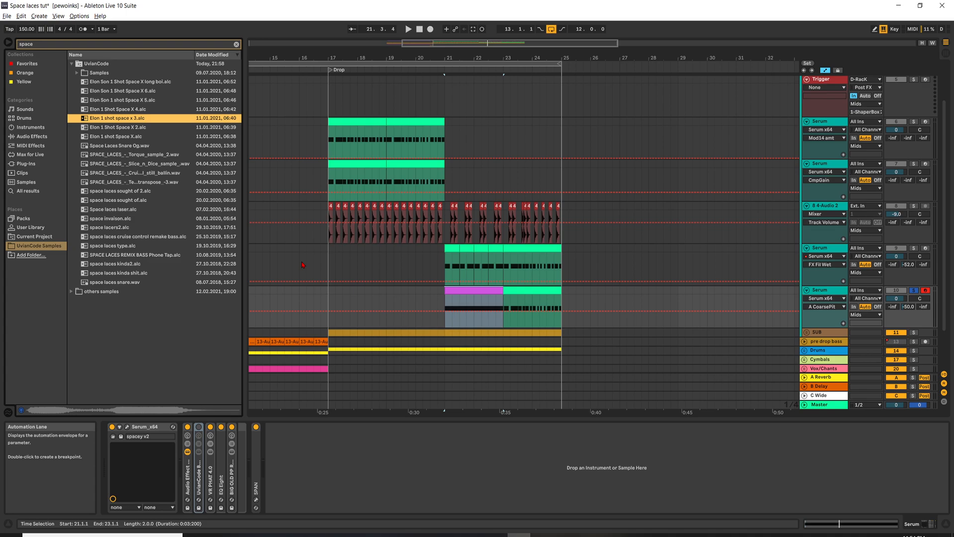
pyautogui.click(236, 44)
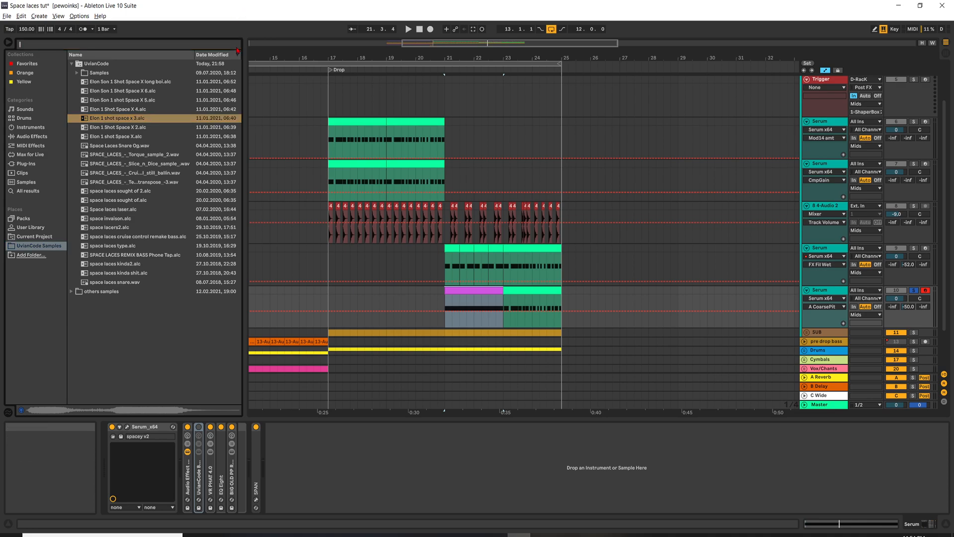
# Step: Preview the plotonium bass clips 1 to 8 in the UvianCode Samples folder
pyautogui.scroll(-4, 227, 76)
pyautogui.scroll(-3, 227, 76)
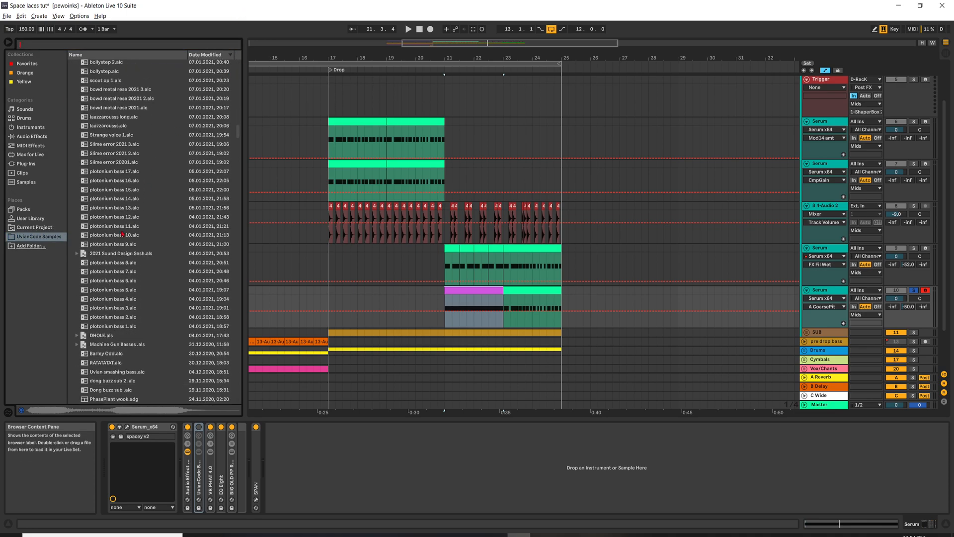
pyautogui.click(126, 326)
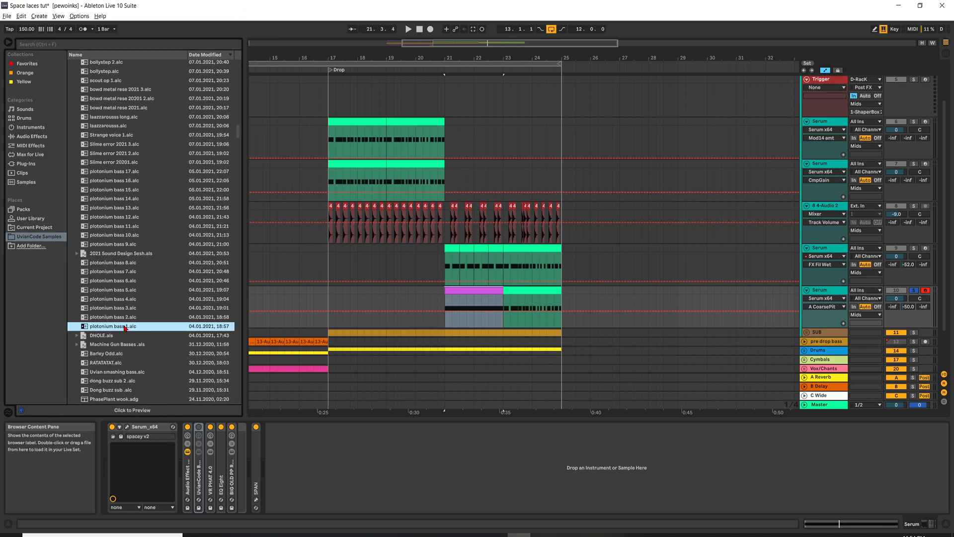
pyautogui.click(133, 319)
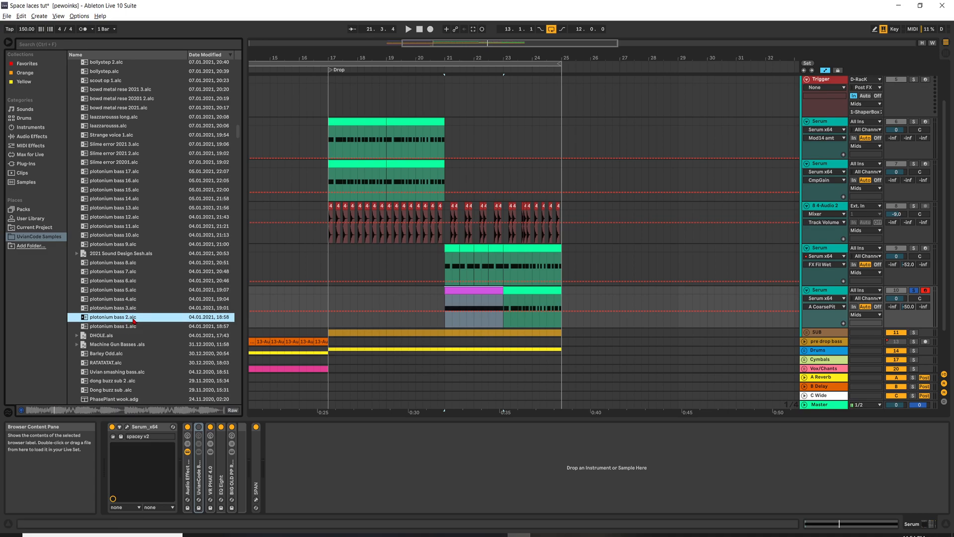
pyautogui.click(133, 309)
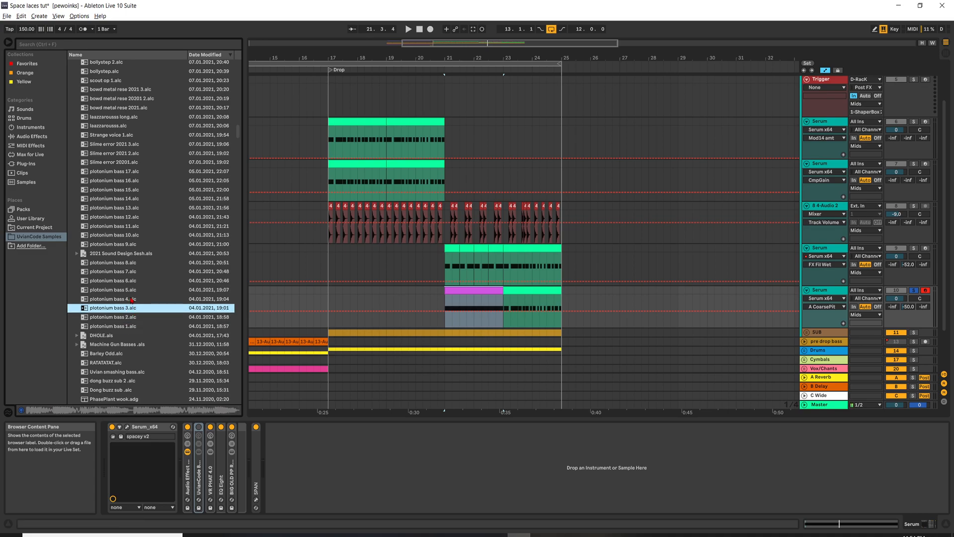
pyautogui.click(132, 299)
pyautogui.click(129, 292)
pyautogui.click(130, 284)
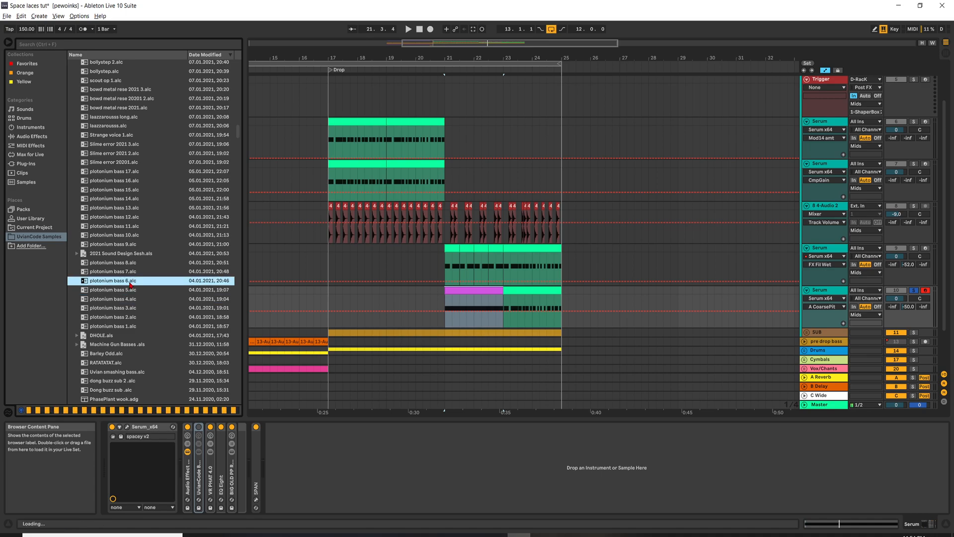
pyautogui.click(128, 273)
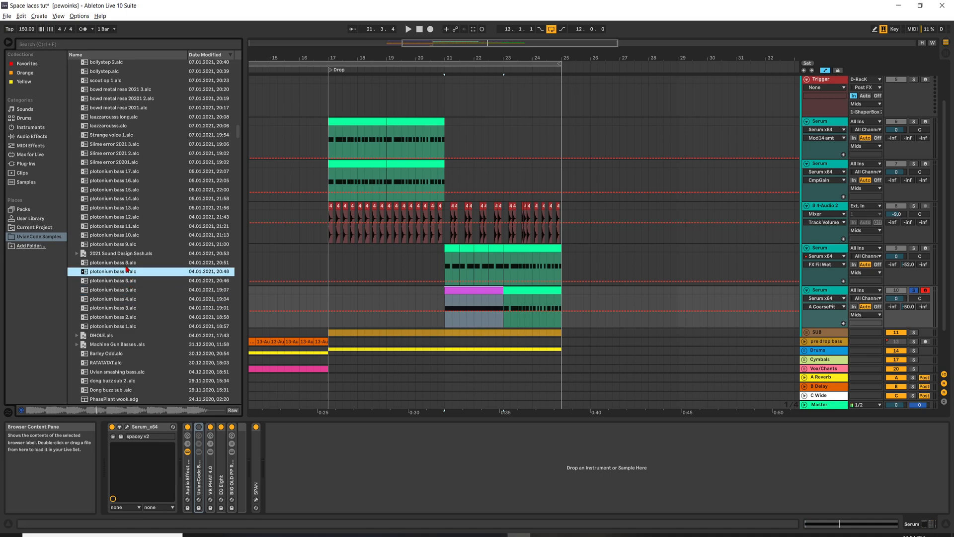
pyautogui.click(127, 263)
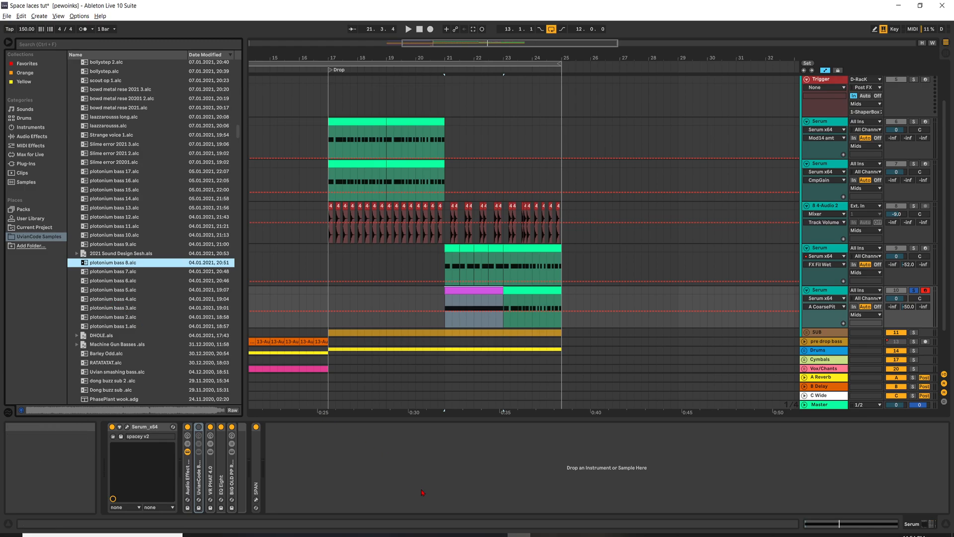
# Step: Switch to the web browser to view the artist's SoundCloud profile and return to Ableton Live
pyautogui.click(495, 535)
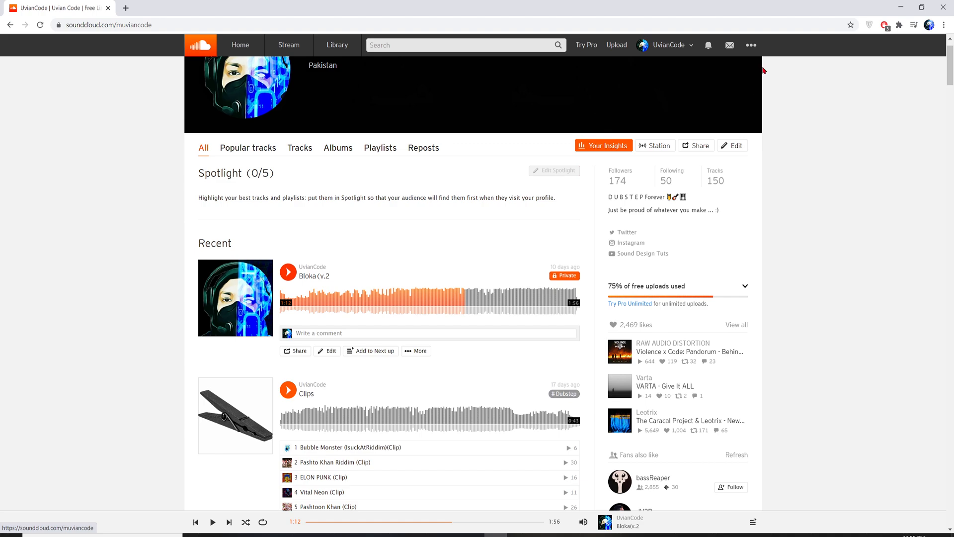
pyautogui.click(890, 7)
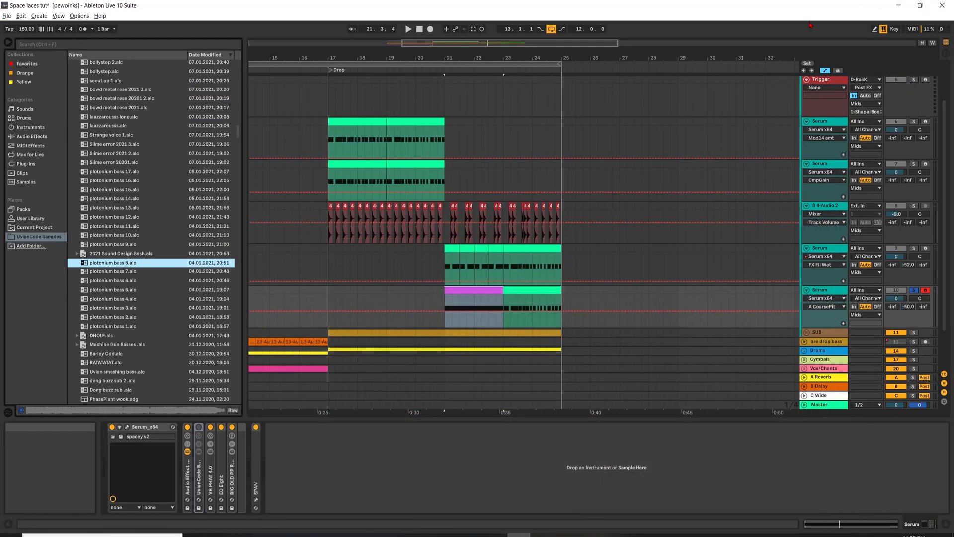